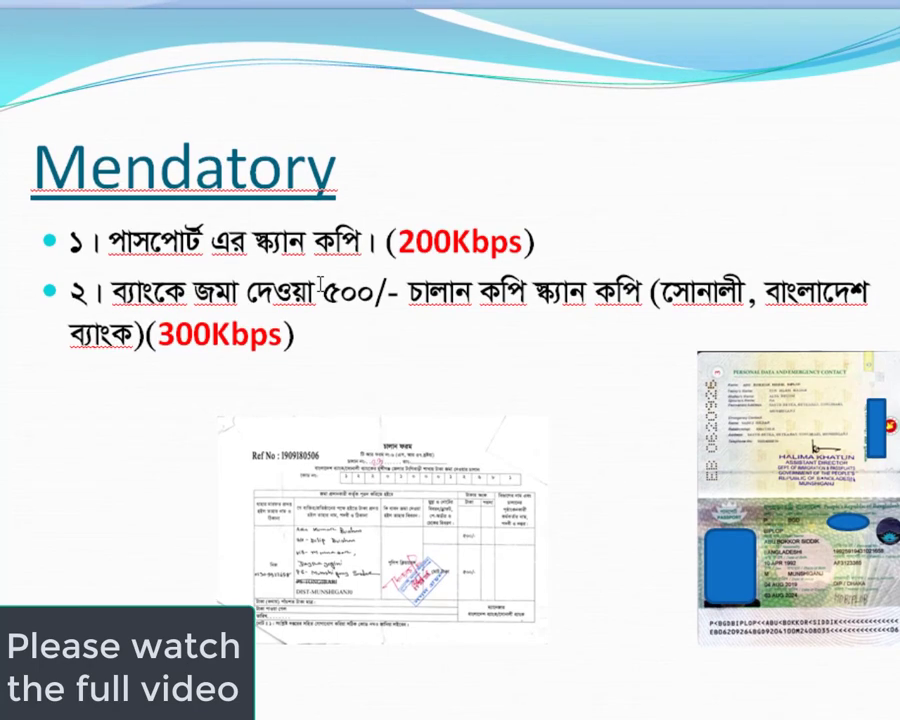
Step: Move the challan scan image slightly left on its slide and advance to the Optional slide
click(383, 495)
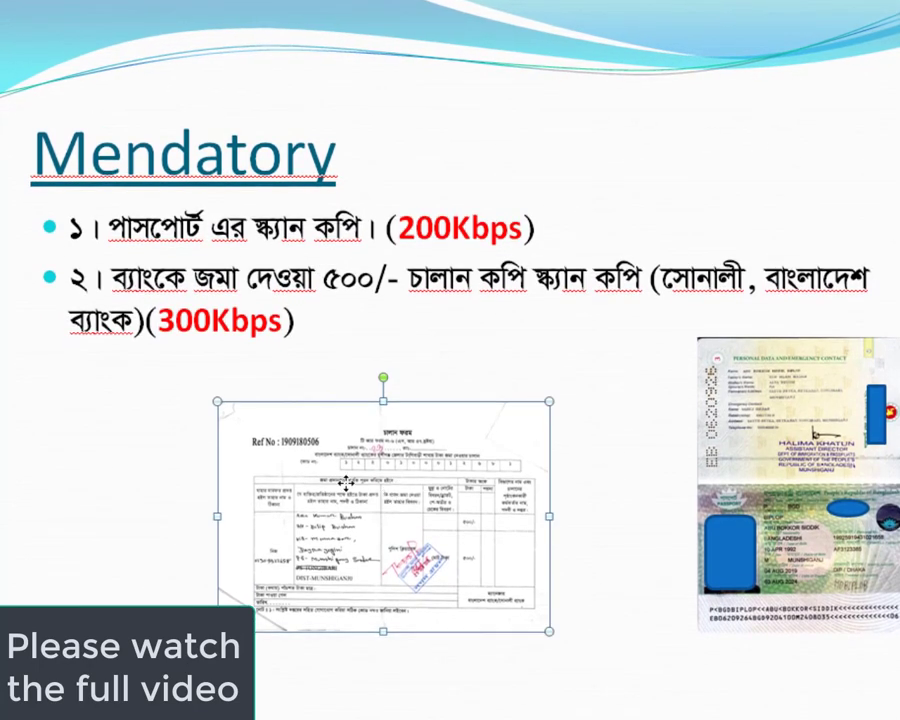
drag(383, 488, 359, 486)
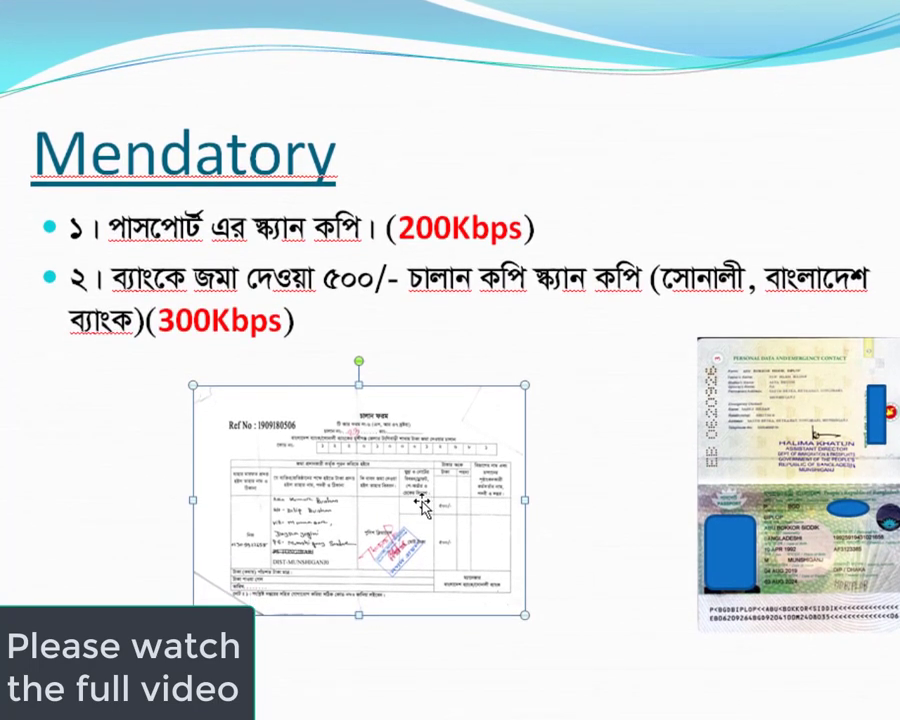
drag(378, 477, 395, 495)
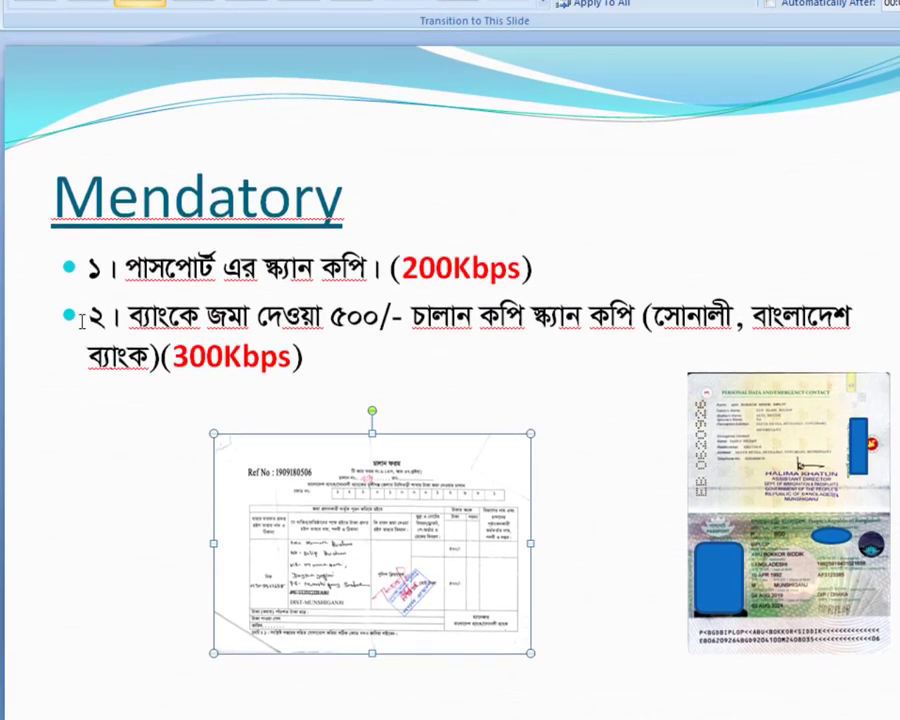
key(Page_Down)
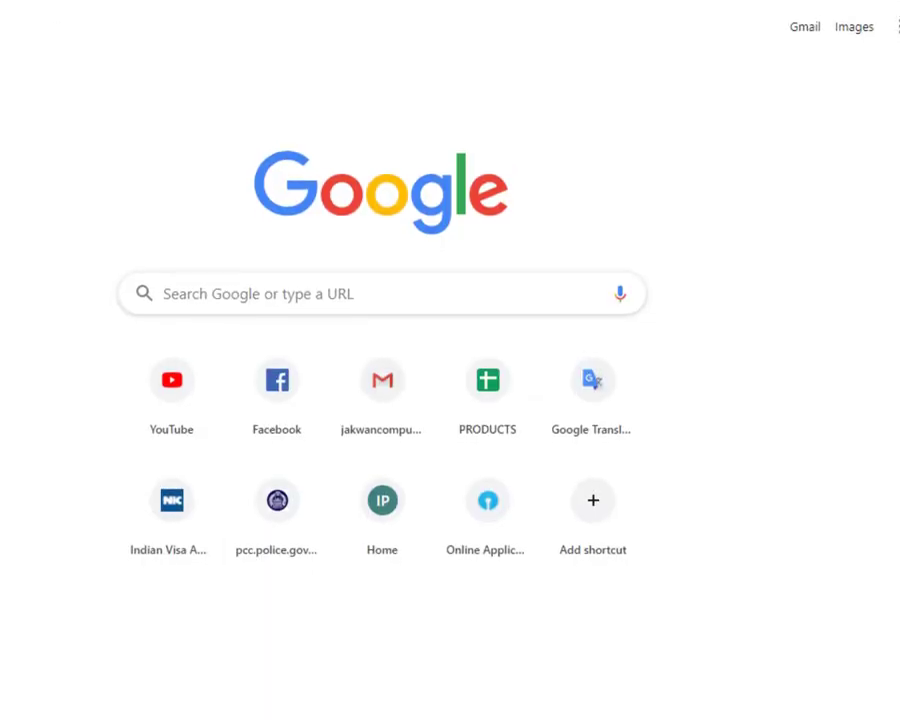
Step: Search Google for 'police clearance' and open the 'Police Clearance - Log In' result
text(police)
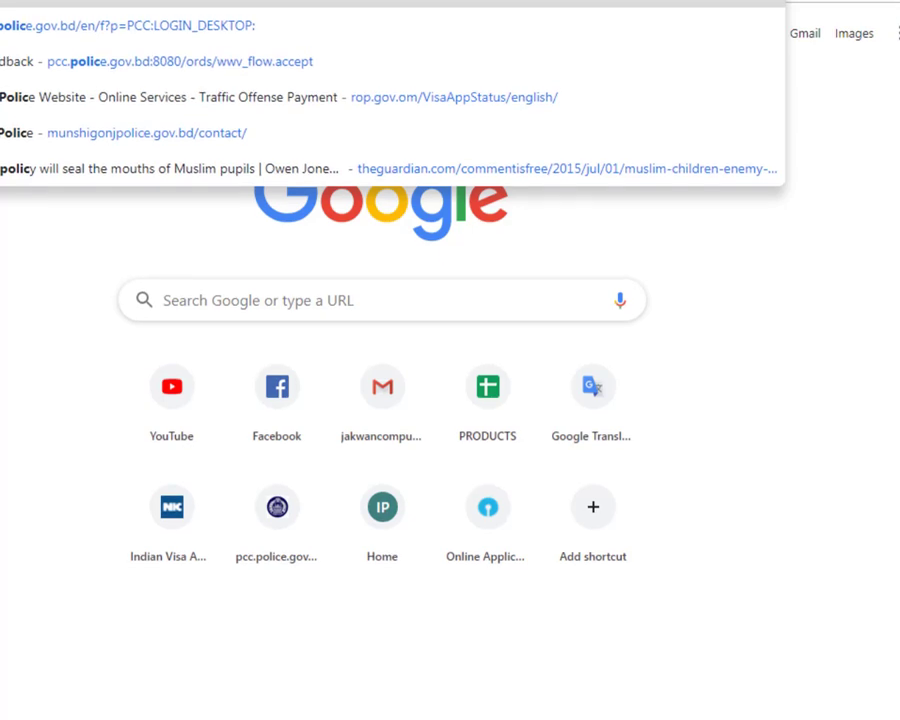
text( clearance)
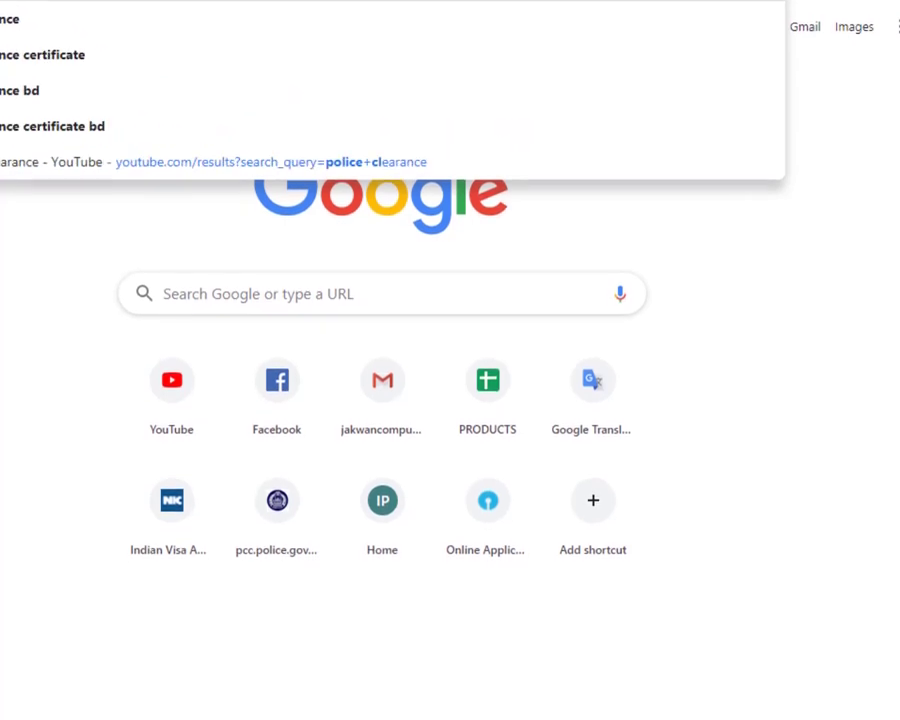
text(nc)
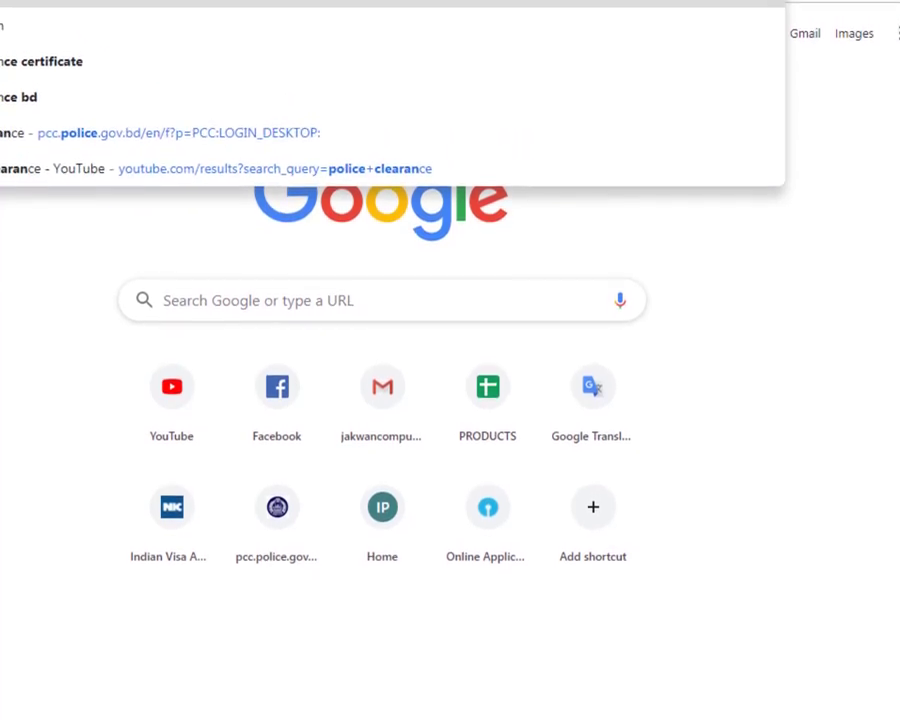
key(Return)
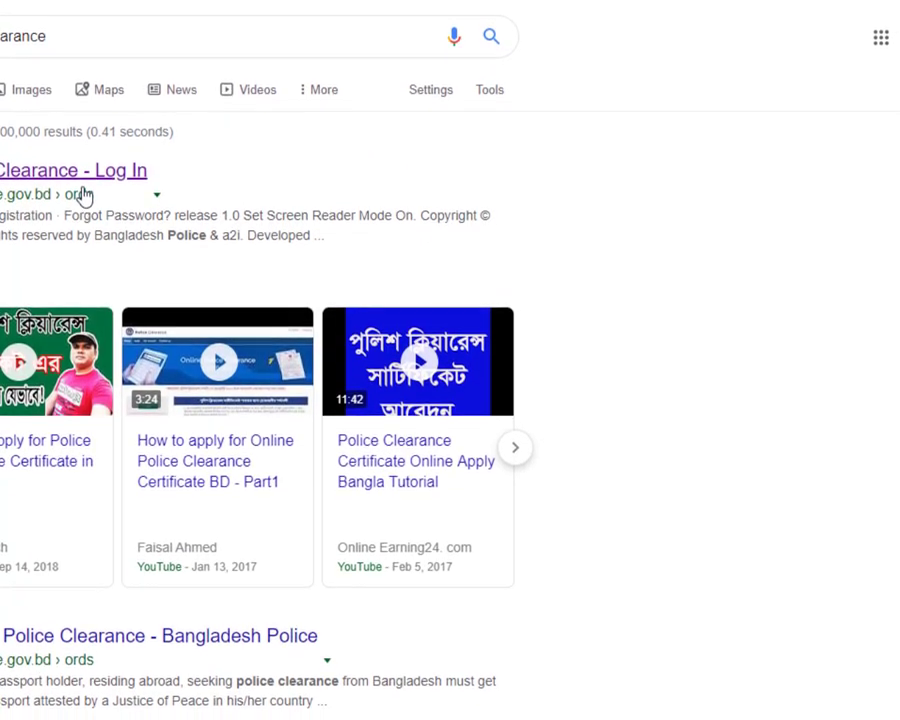
click(84, 206)
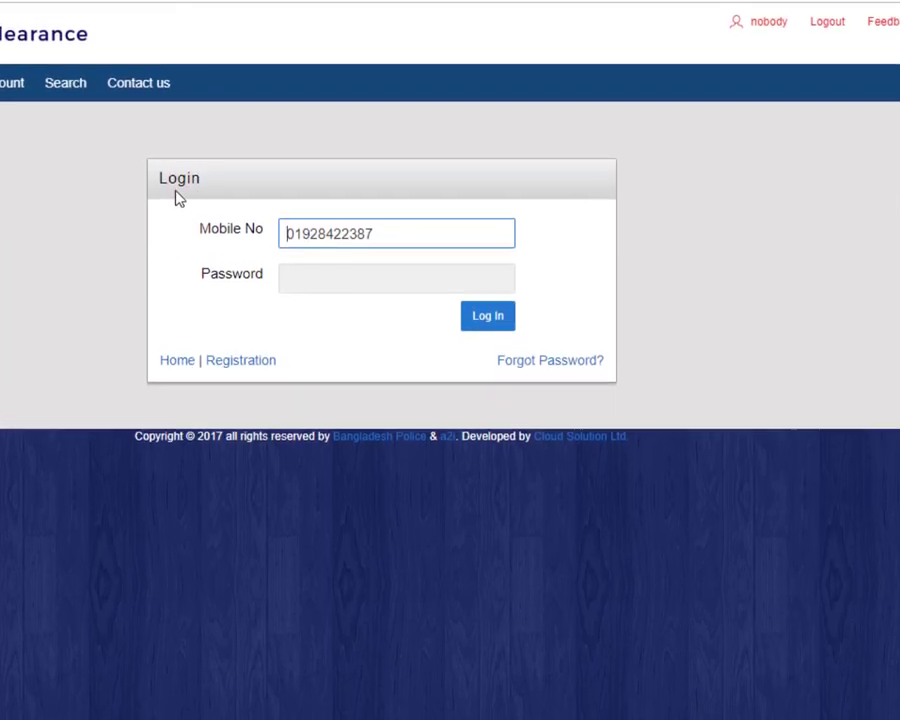
key(BackSpace)
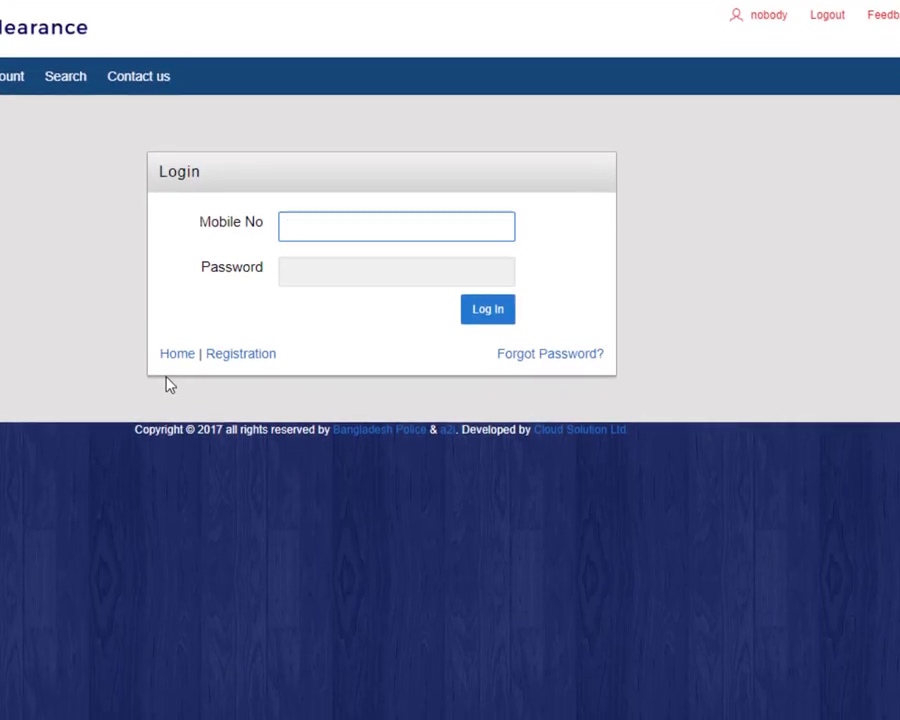
click(234, 356)
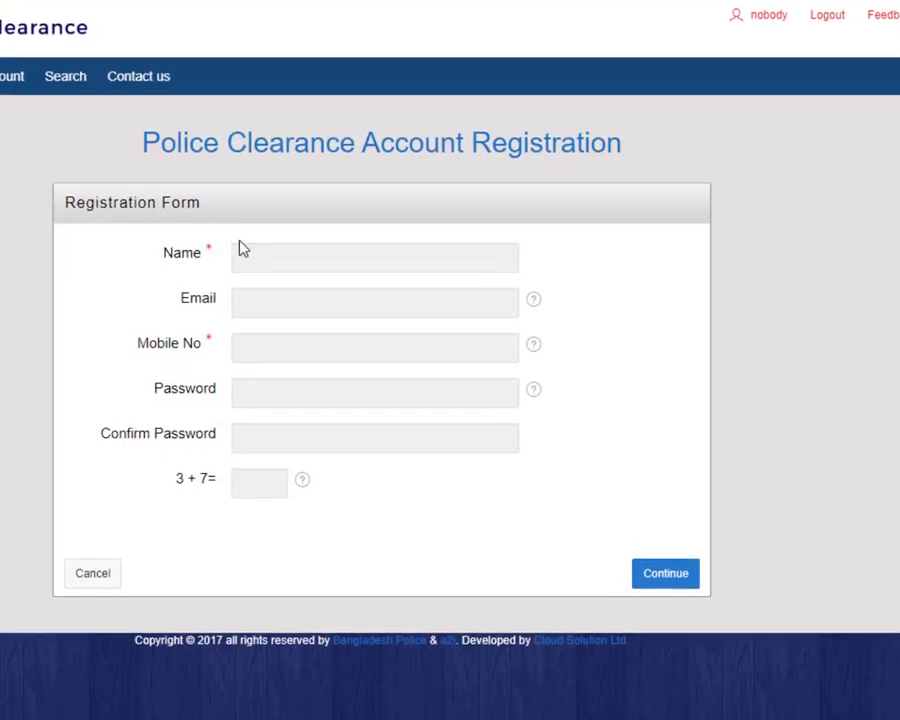
click(251, 250)
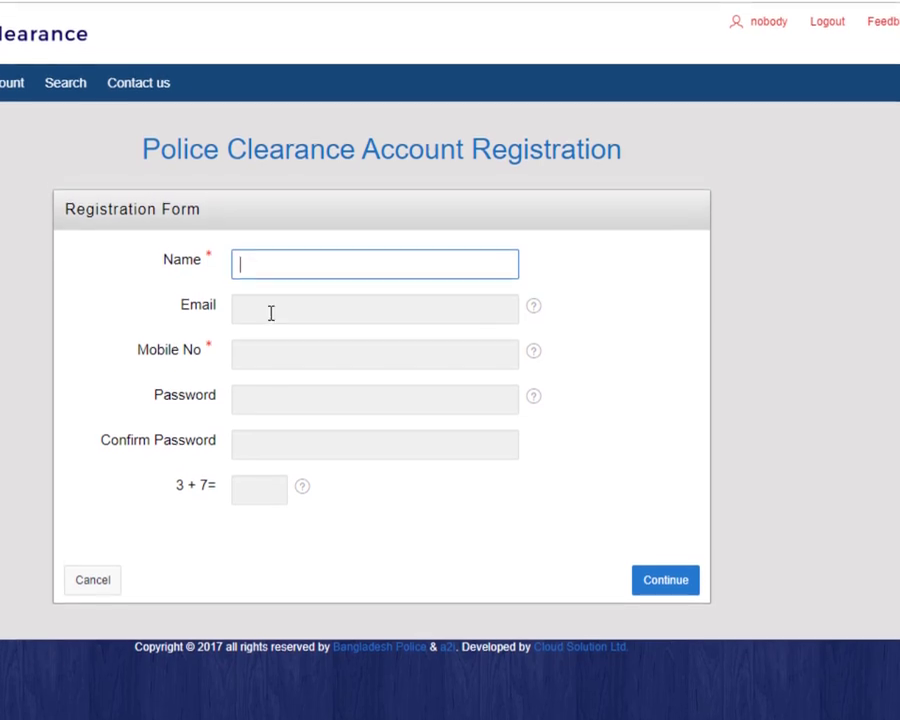
click(268, 297)
click(260, 348)
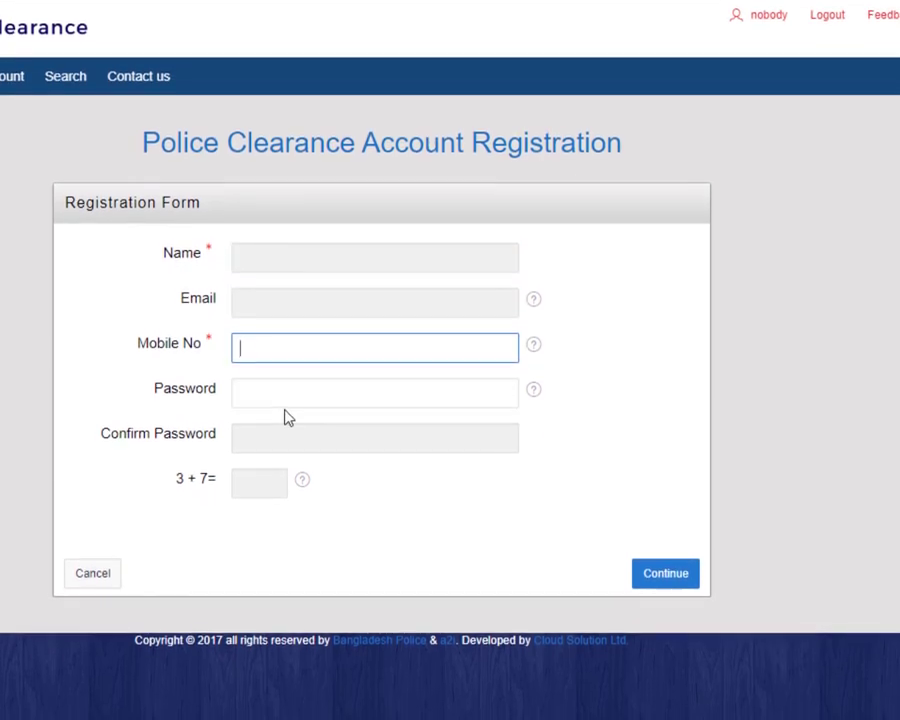
click(278, 407)
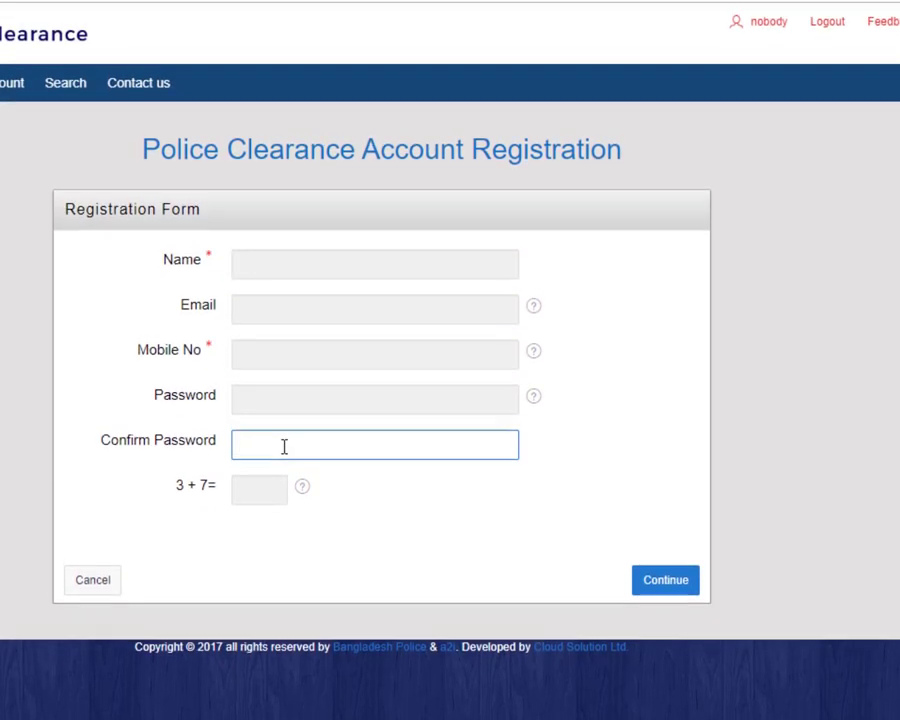
click(250, 491)
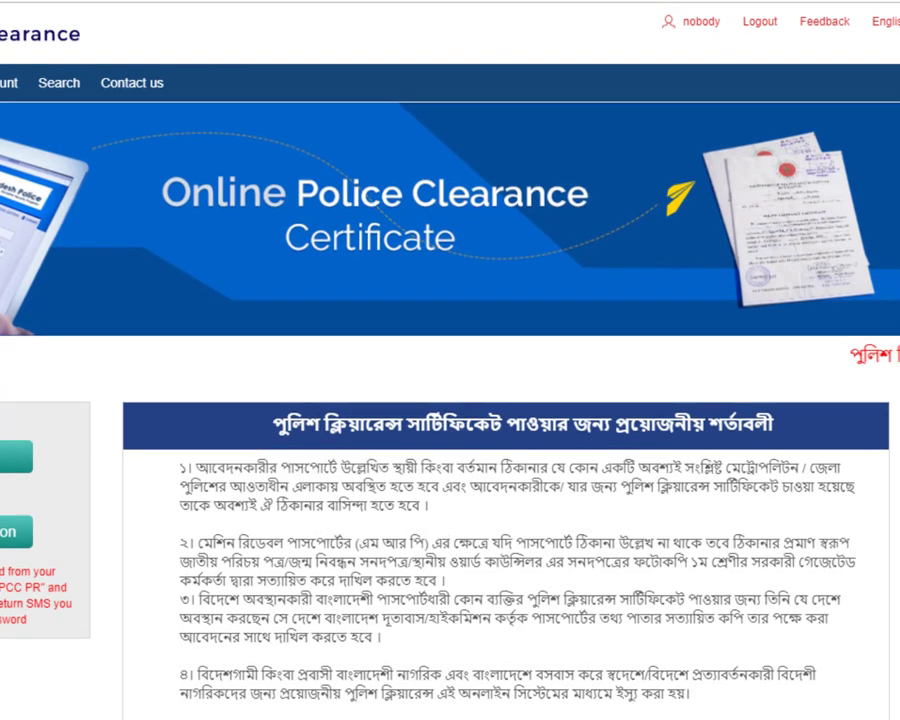
Step: Clear the prefilled mobile number and log in to the portal with the account password
click(3, 469)
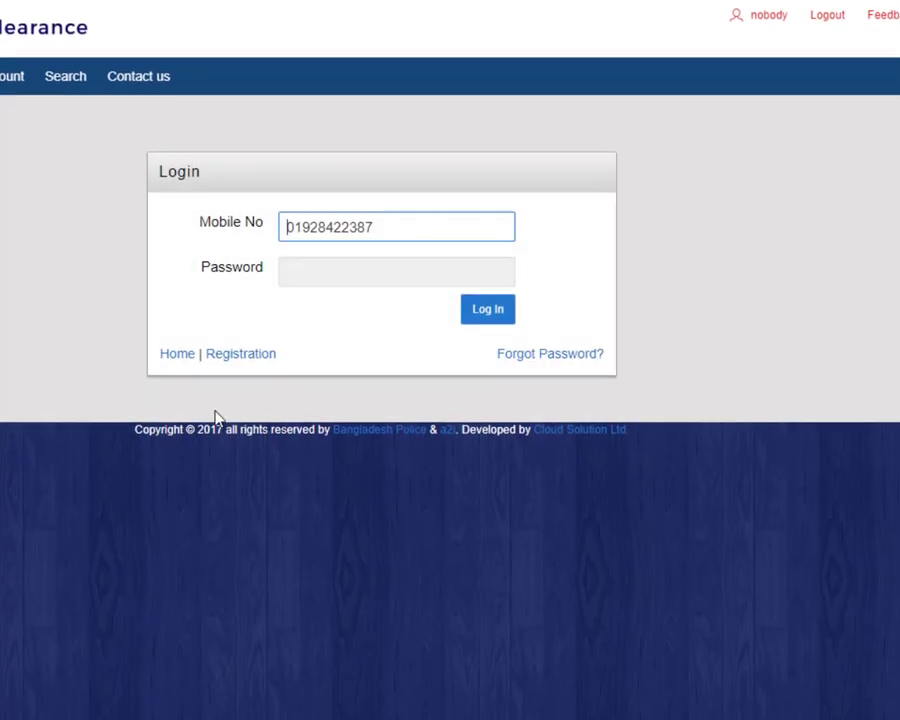
key(ctrl+a)
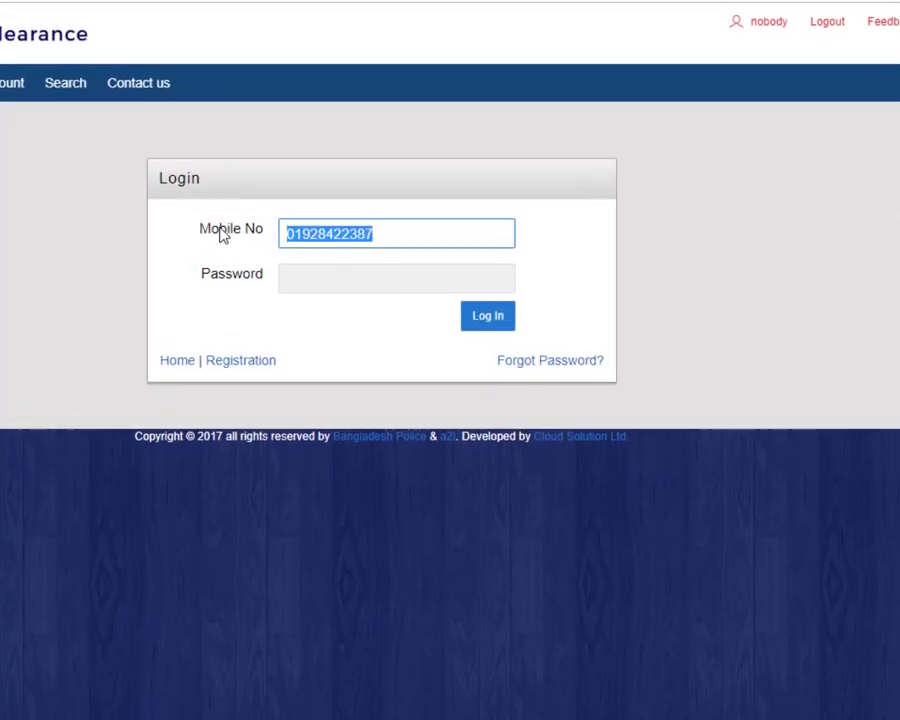
key(BackSpace)
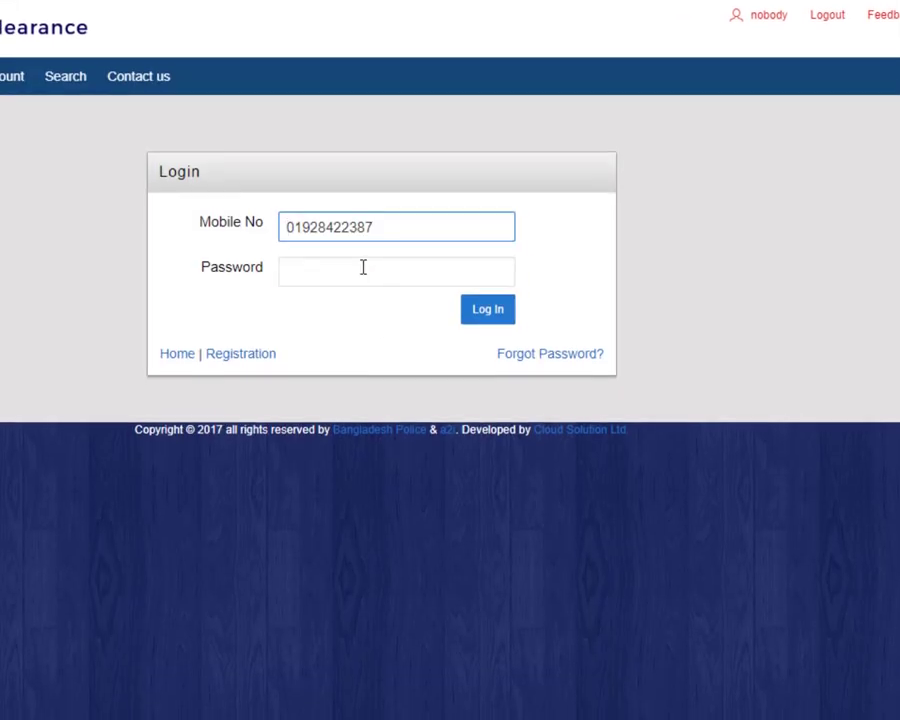
click(363, 264)
text(••••••)
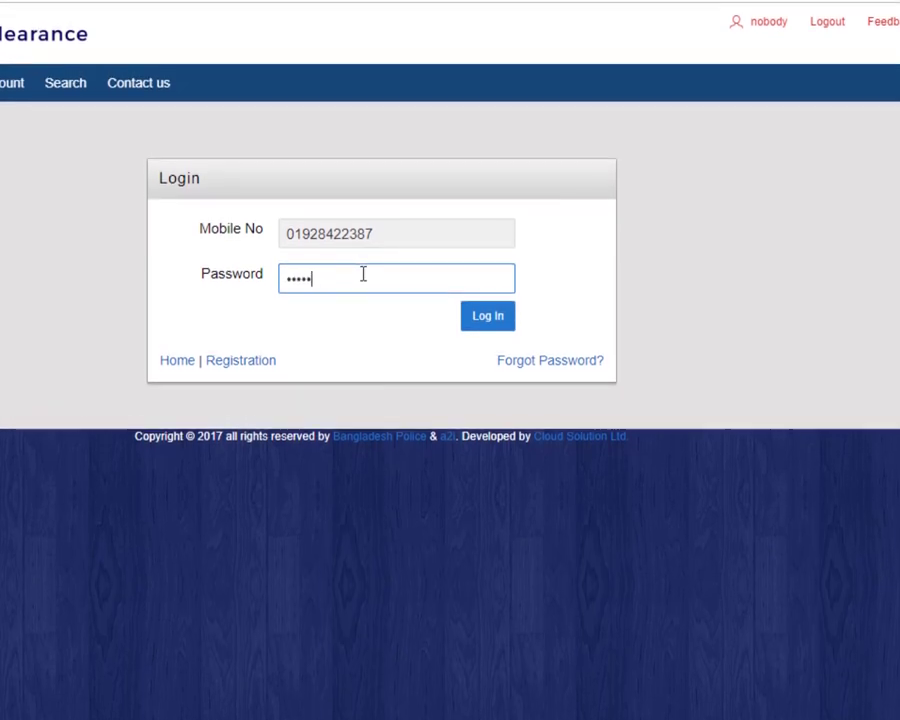
key(Return)
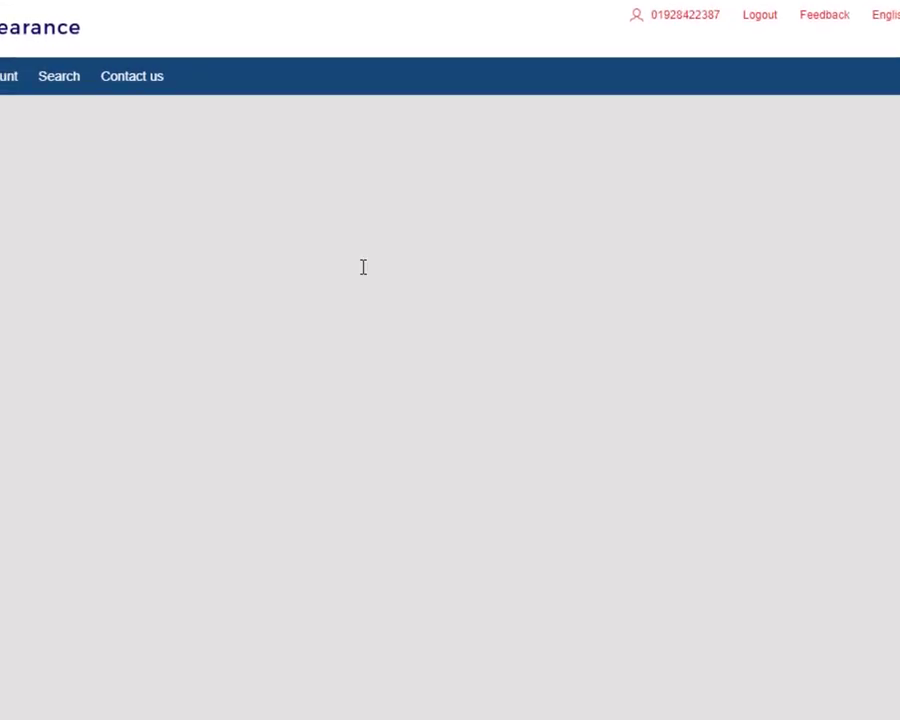
Step: Scroll through the portal home page to find the application option
scroll(66, 400, down, 6)
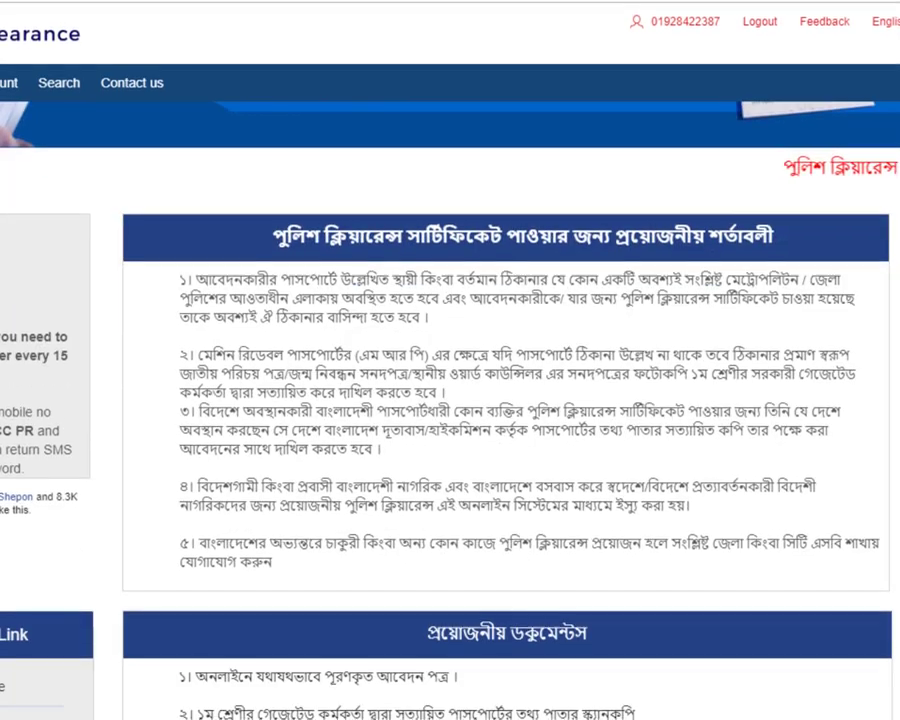
scroll(357, 441, up, 5)
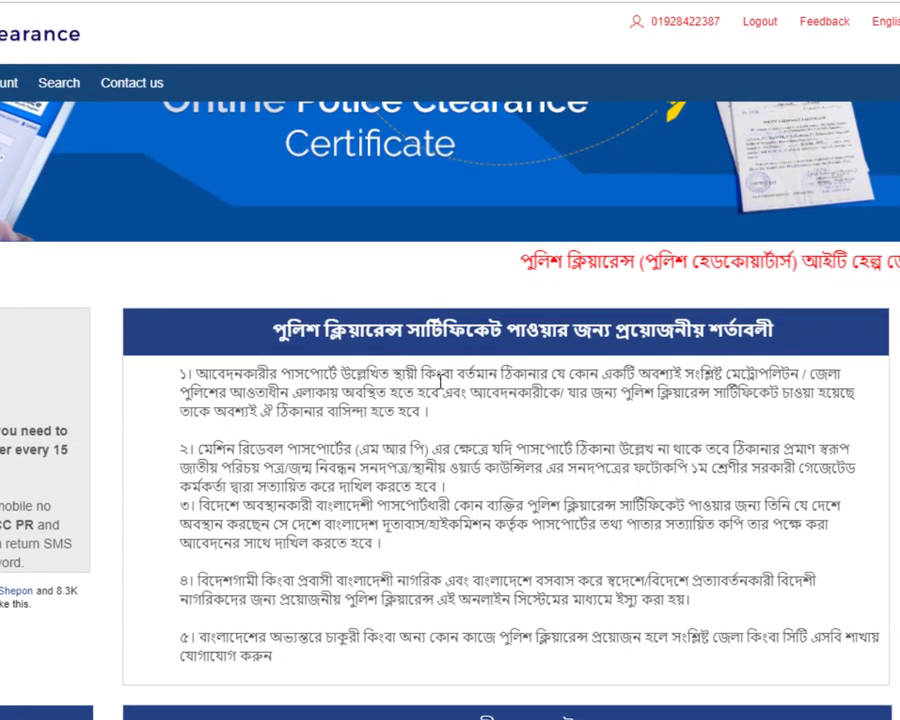
scroll(713, 360, down, 1)
scroll(713, 358, down, 8)
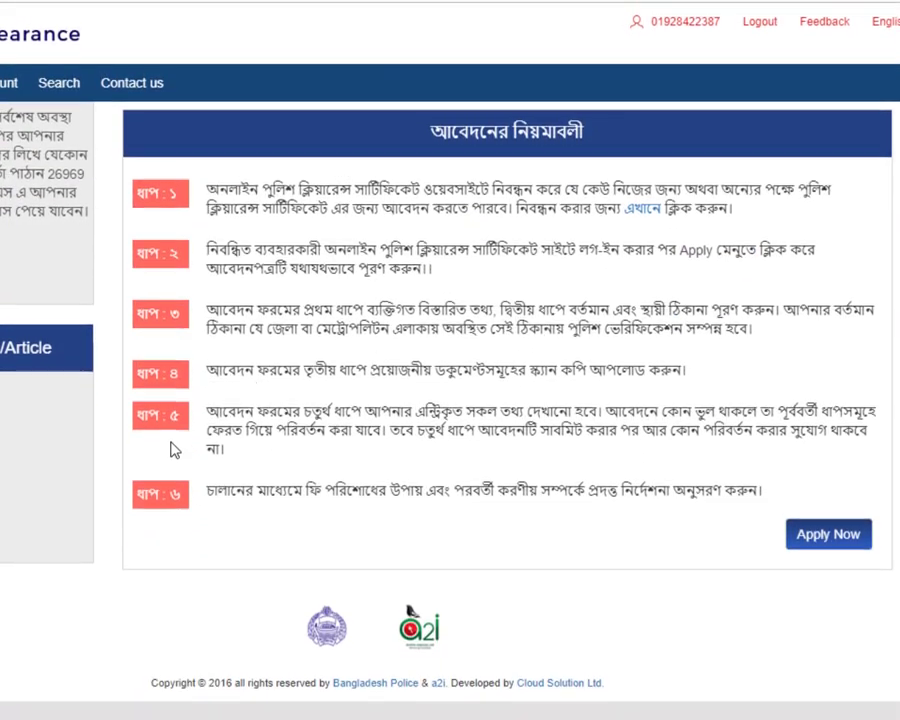
scroll(227, 440, up, 2)
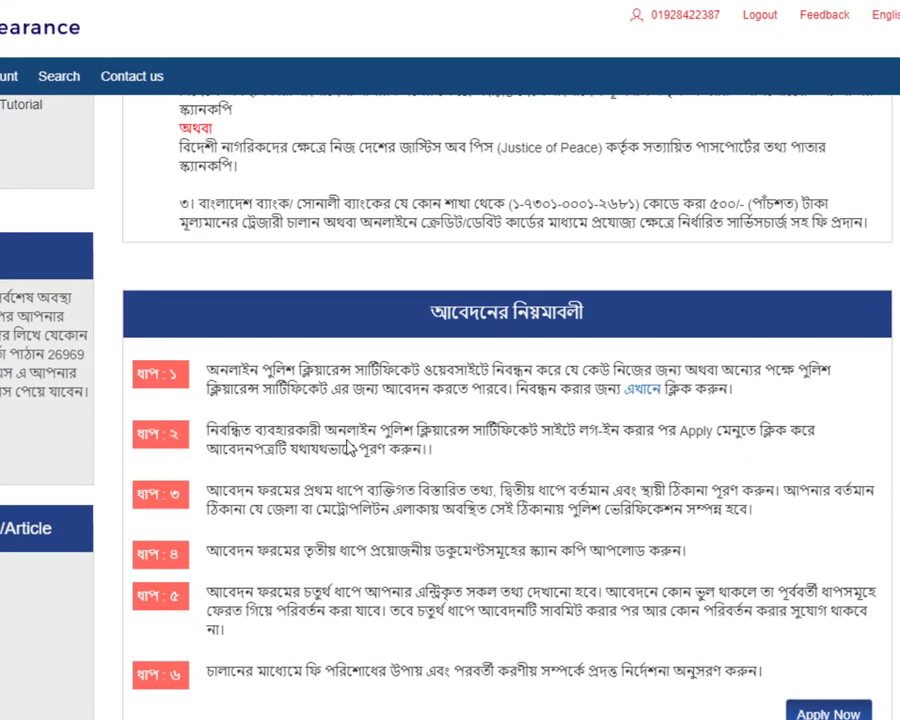
scroll(500, 400, up, 8)
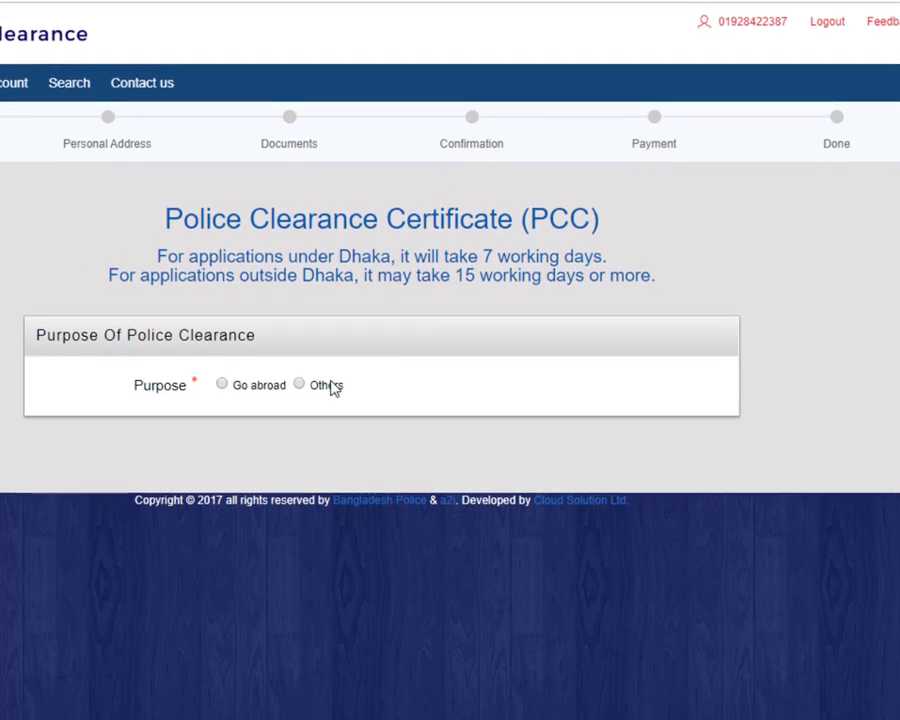
Step: Choose Go abroad as the clearance purpose and pick Saudi Arabia as country of travel
click(225, 390)
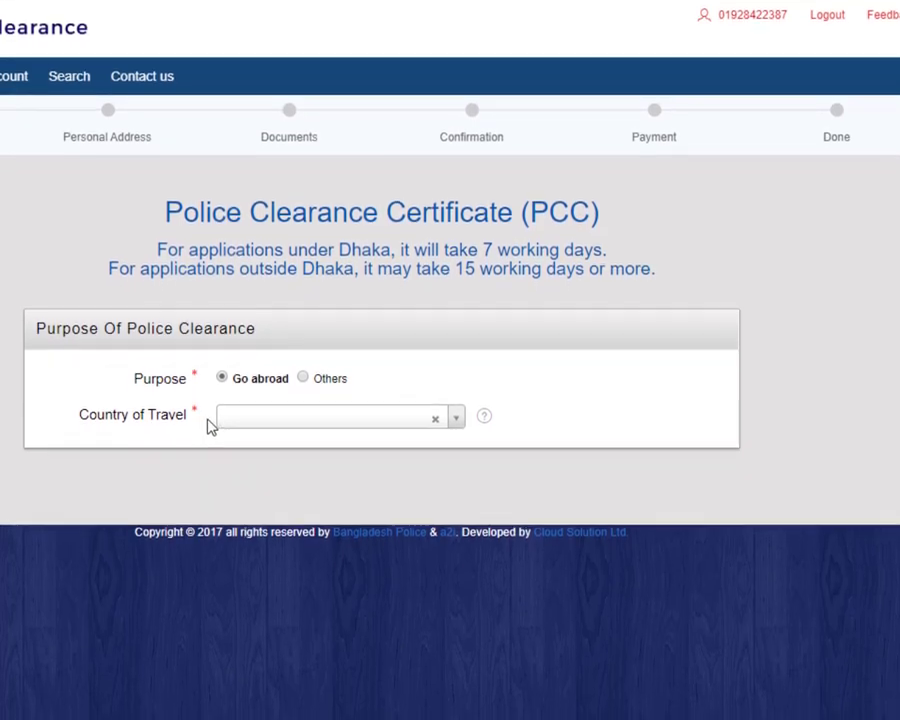
click(303, 376)
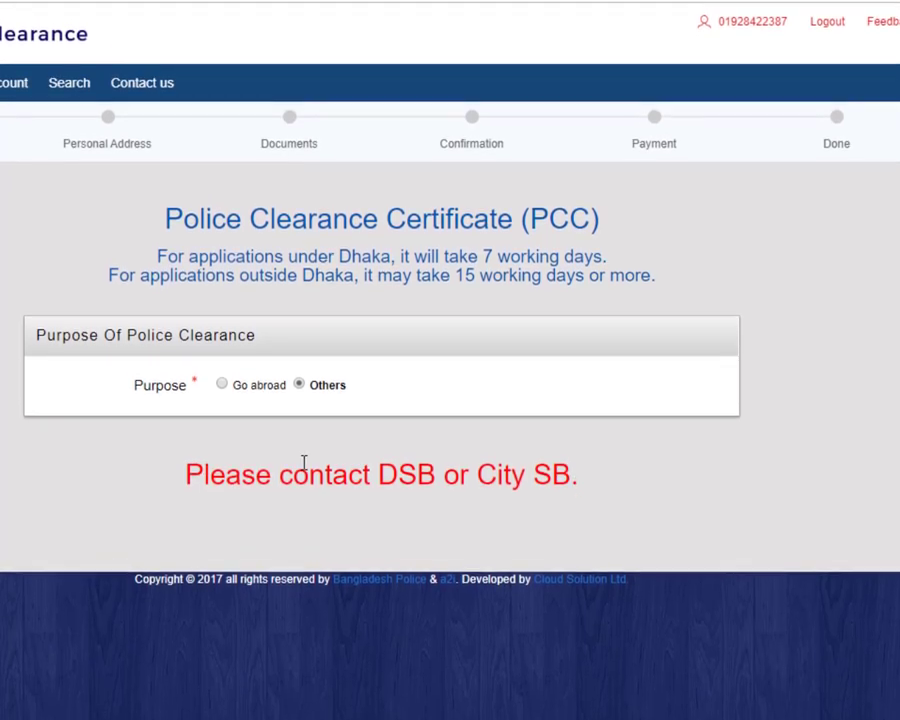
click(232, 379)
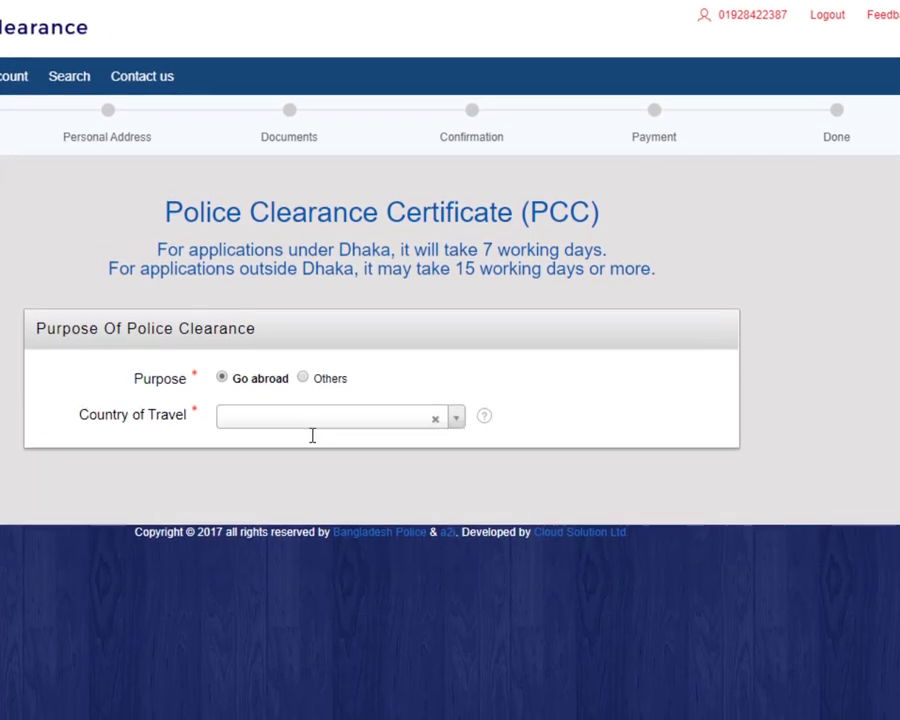
click(328, 428)
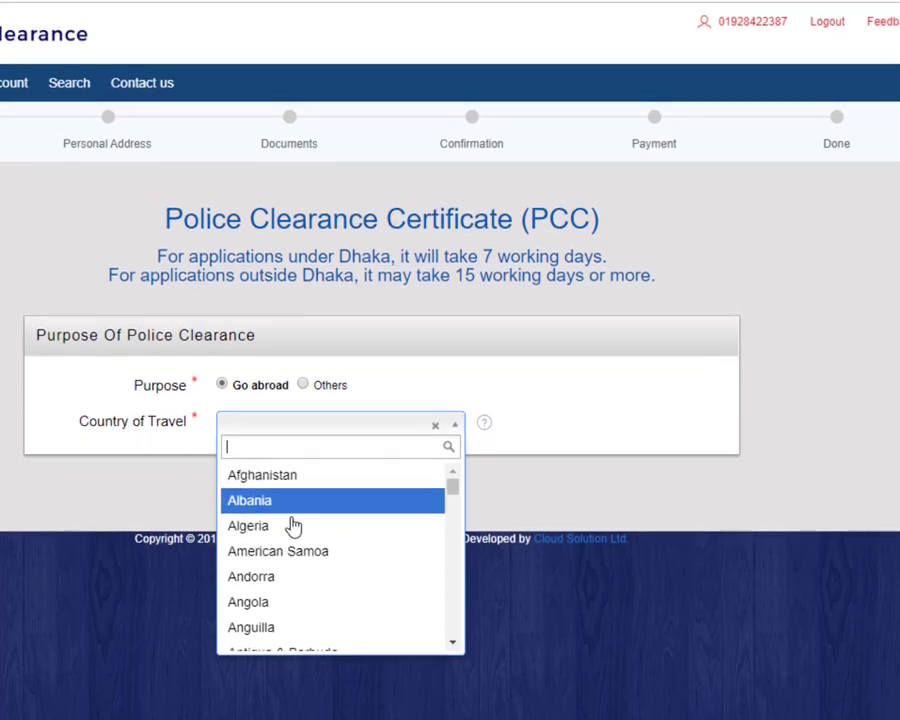
scroll(300, 620, down, 4)
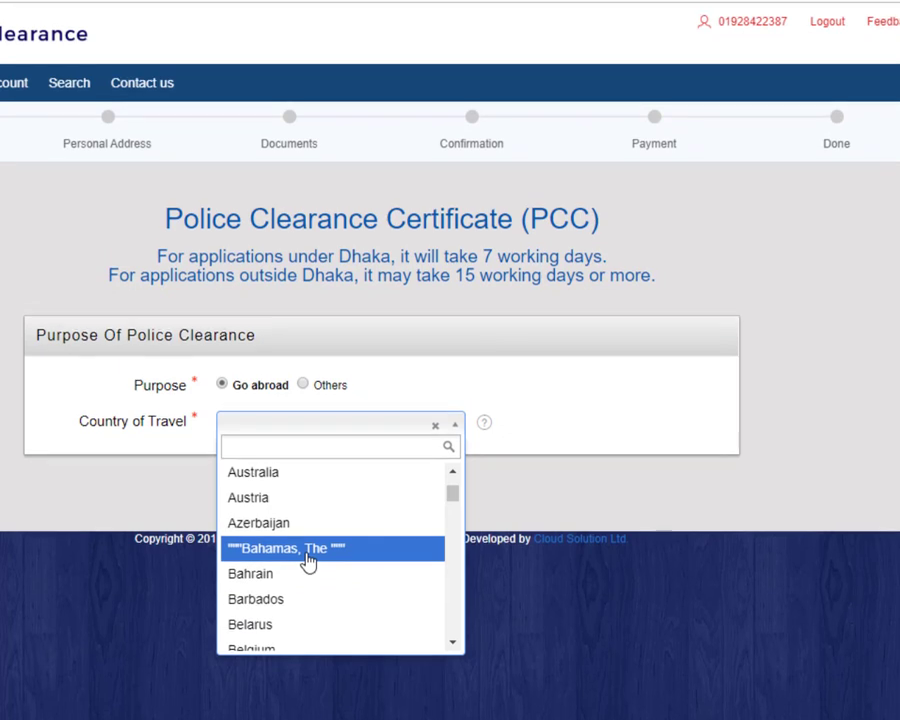
text(sa)
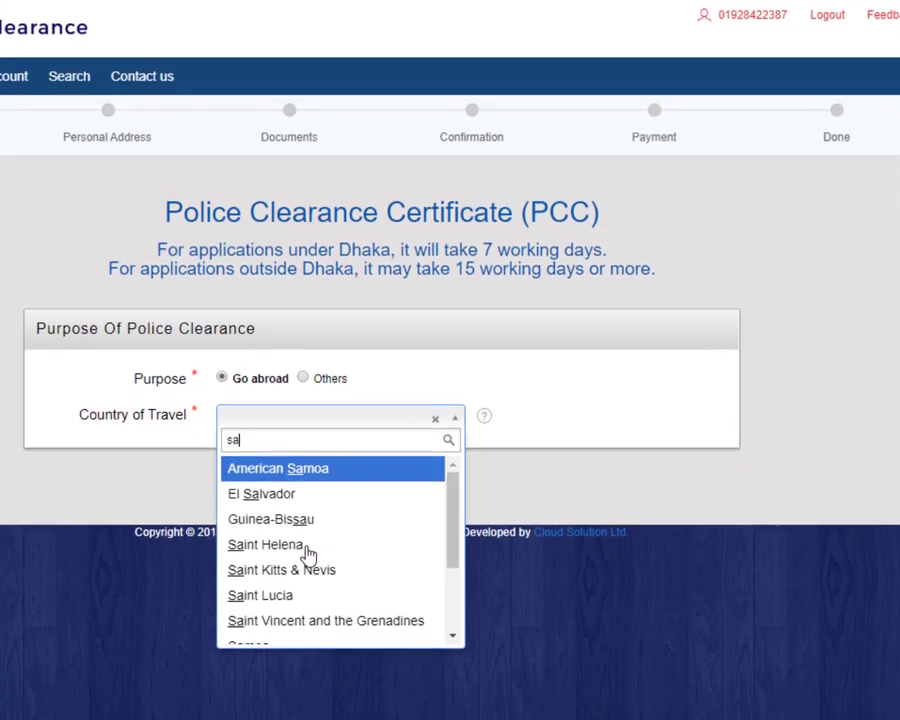
text(u)
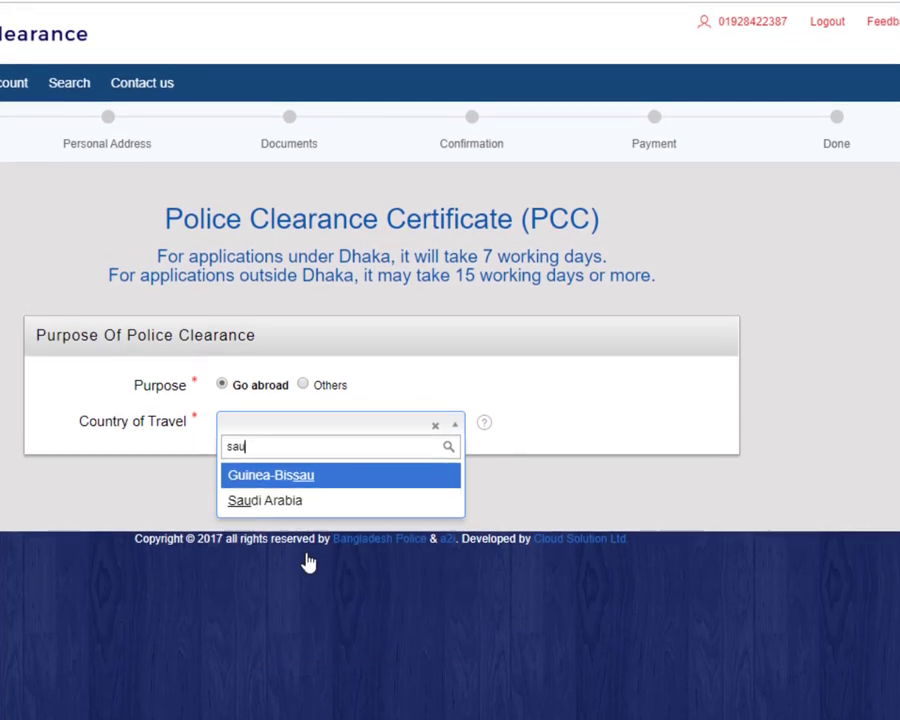
click(345, 505)
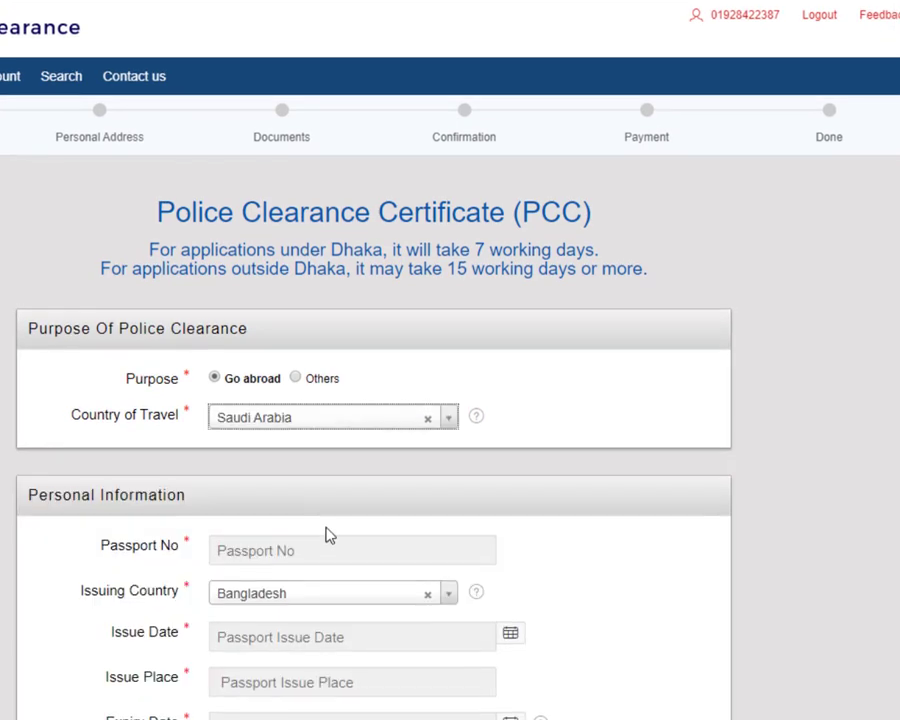
scroll(265, 530, down, 1)
Step: Enter the applicant's passport number and keep Bangladesh as the issuing country
click(260, 463)
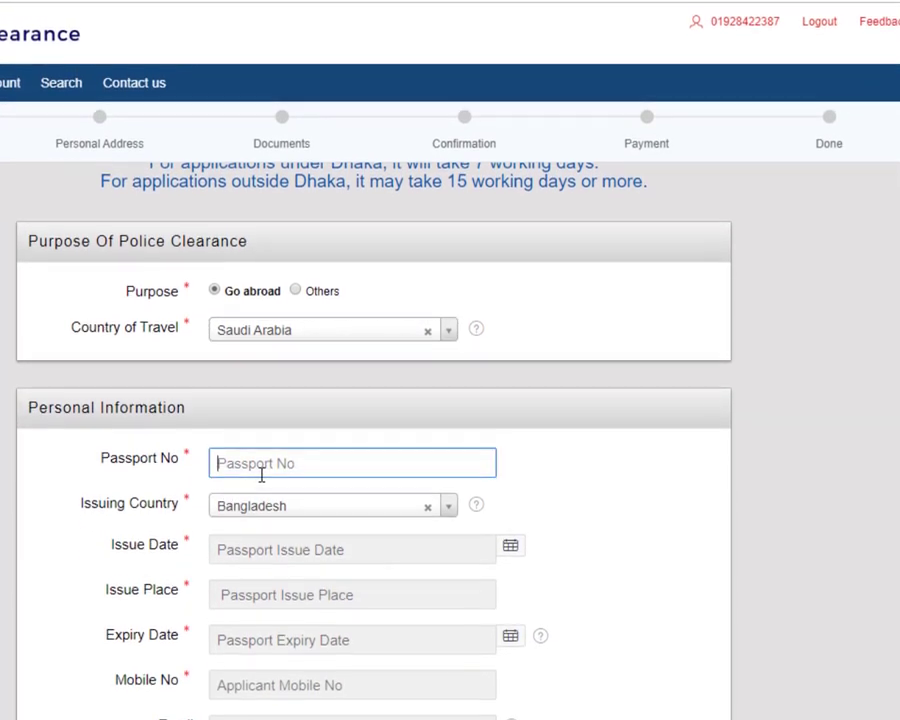
click(331, 410)
click(293, 464)
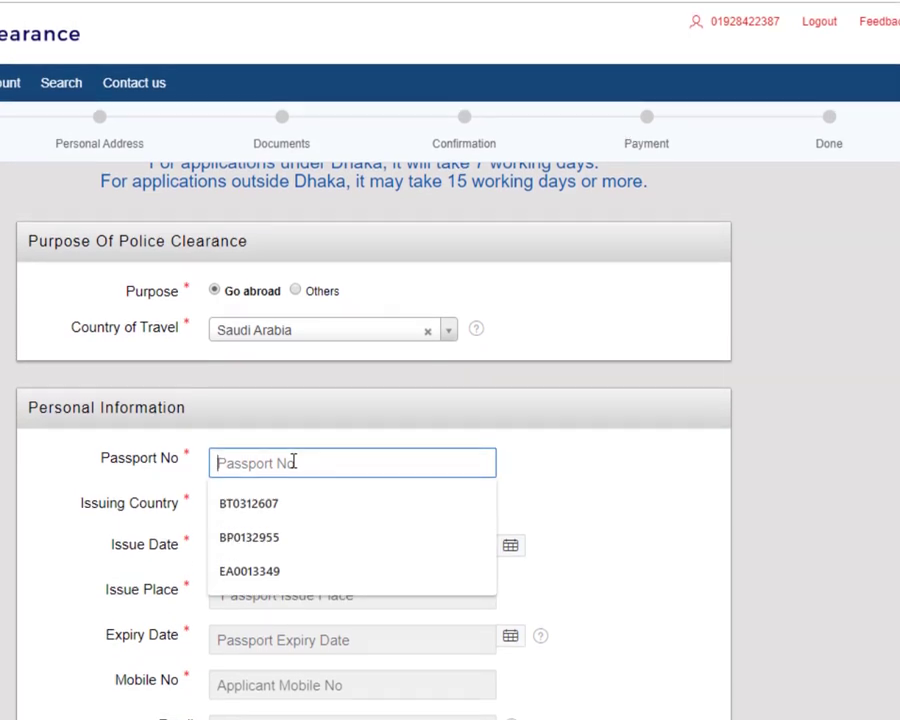
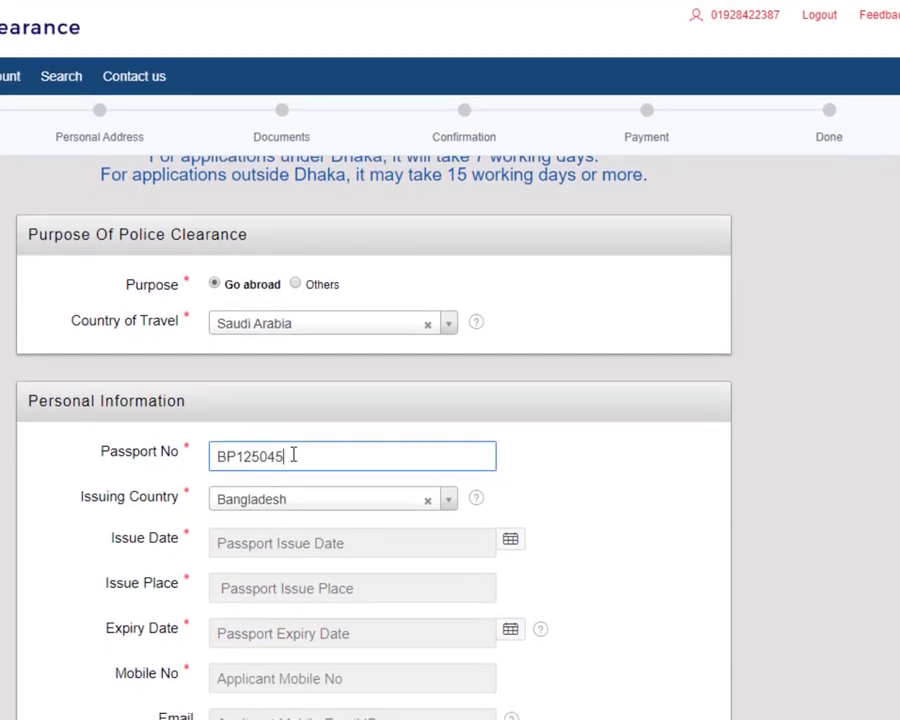
scroll(280, 525, down, 1)
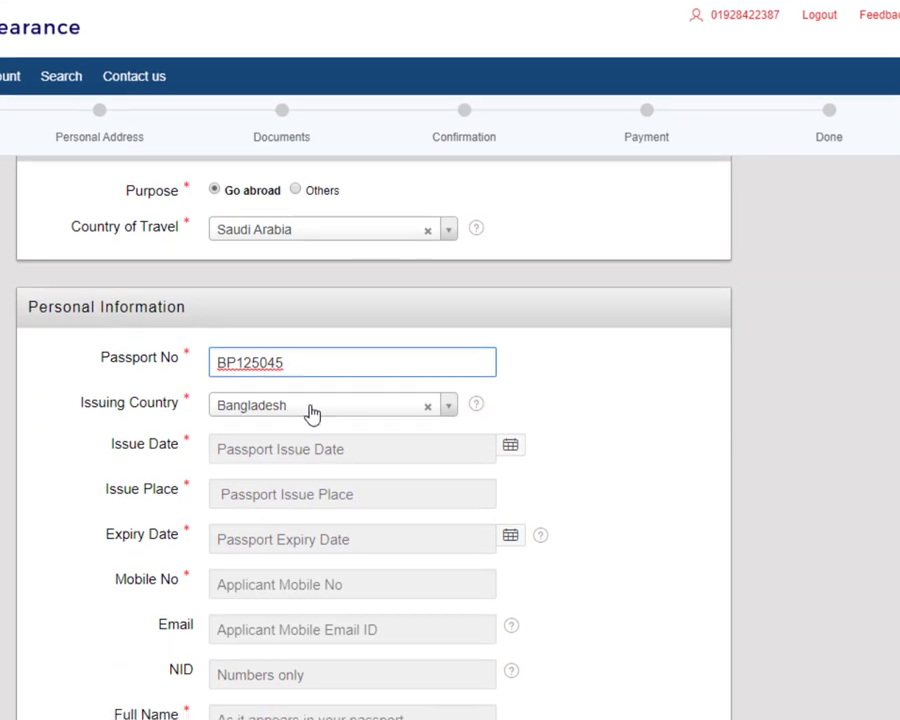
click(312, 420)
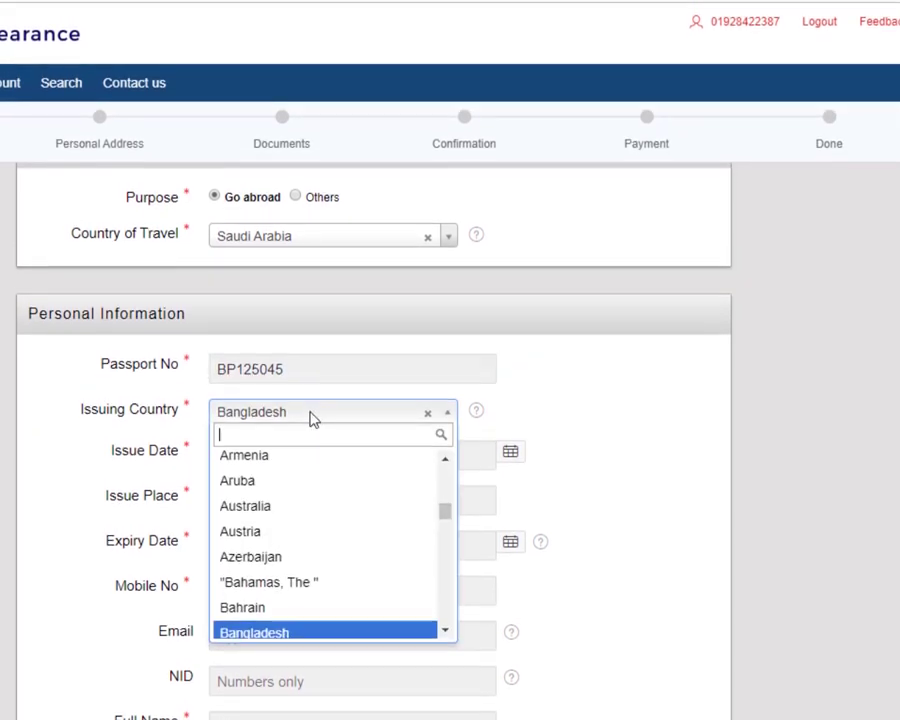
click(557, 394)
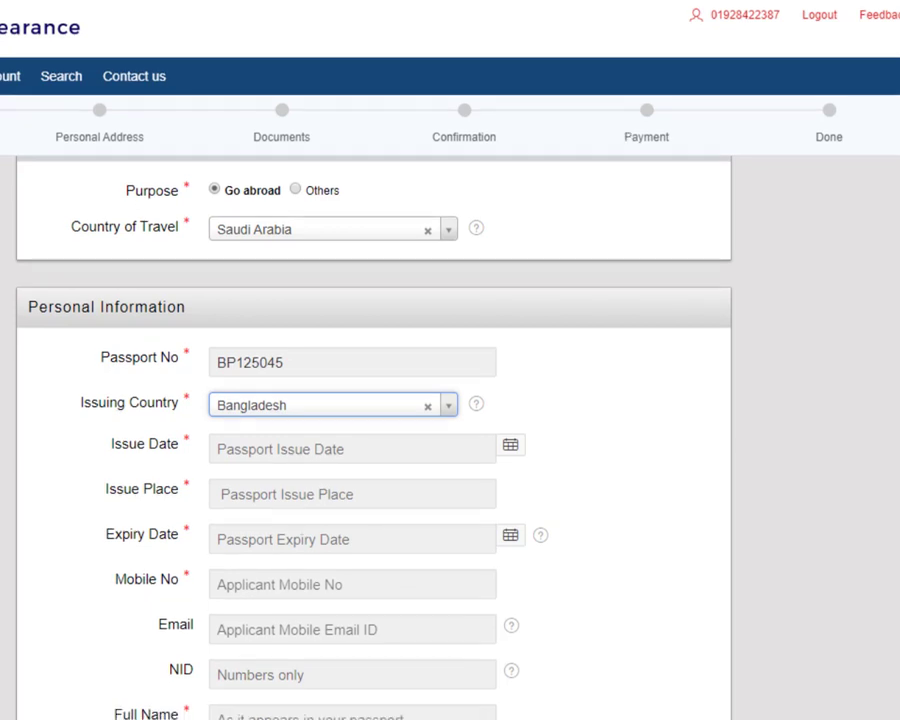
mouse_move(618, 716)
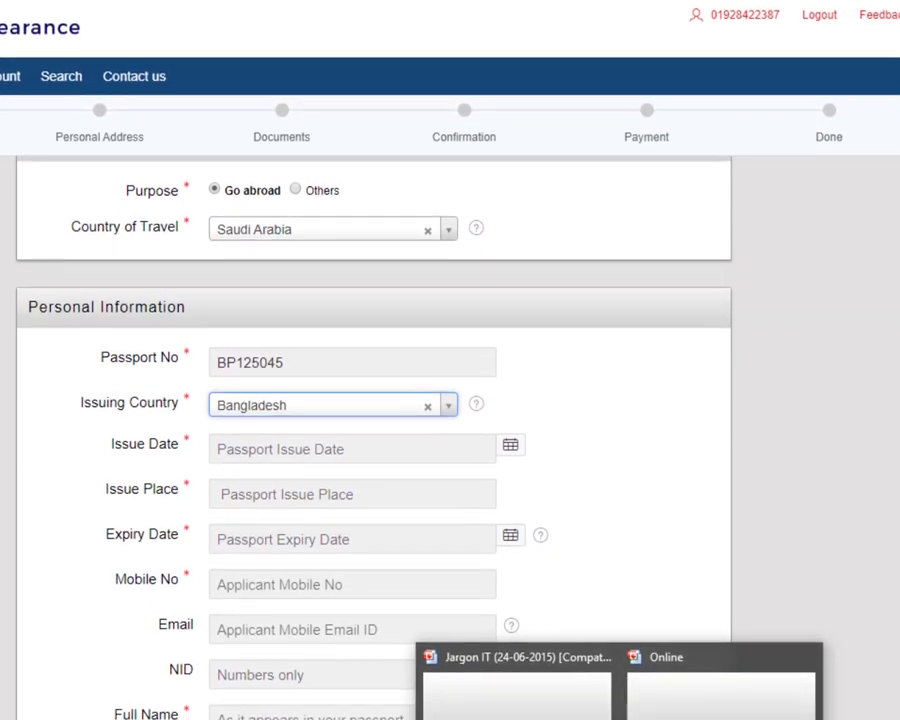
Step: Check the Optional and Mendatory requirement slides, then return to the form's passport Issue Date
click(700, 690)
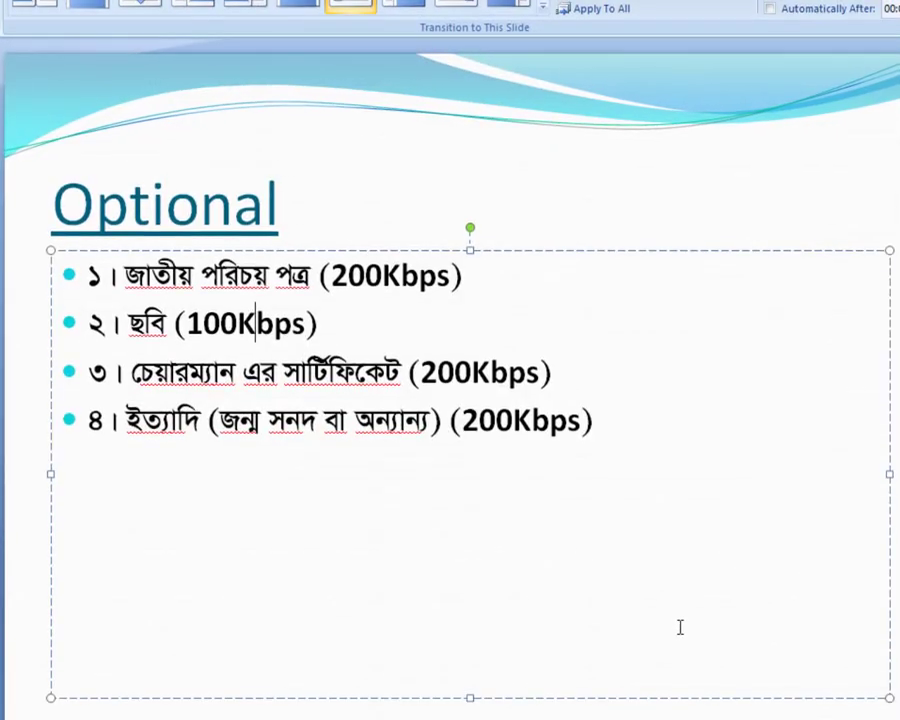
scroll(787, 690, up, 1)
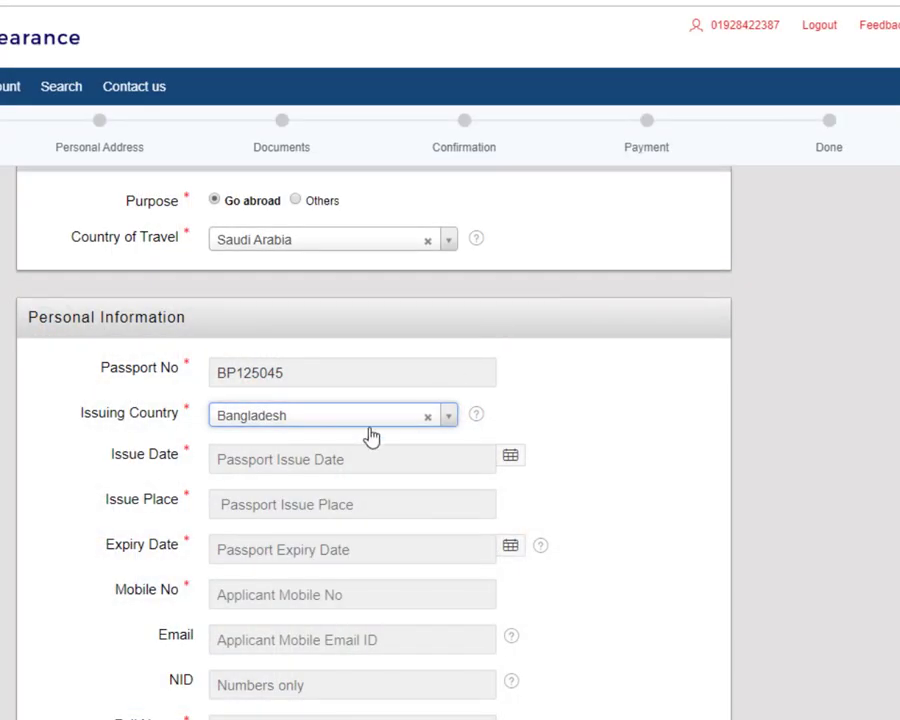
click(270, 459)
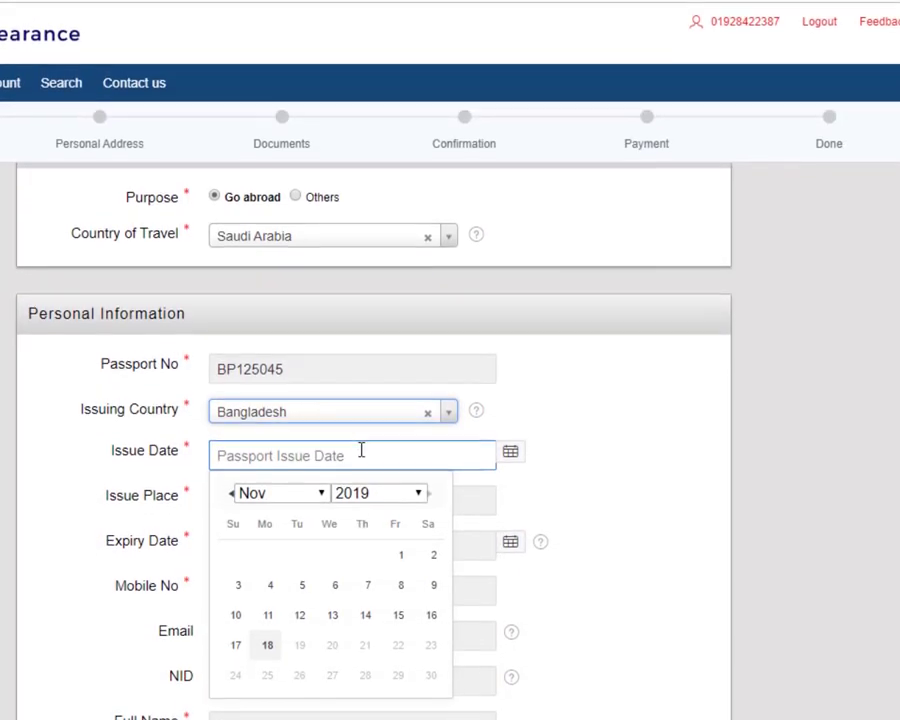
Step: Set the passport issue date to 10-Sep-2019 and the issue place to DHAKA
click(318, 498)
click(285, 664)
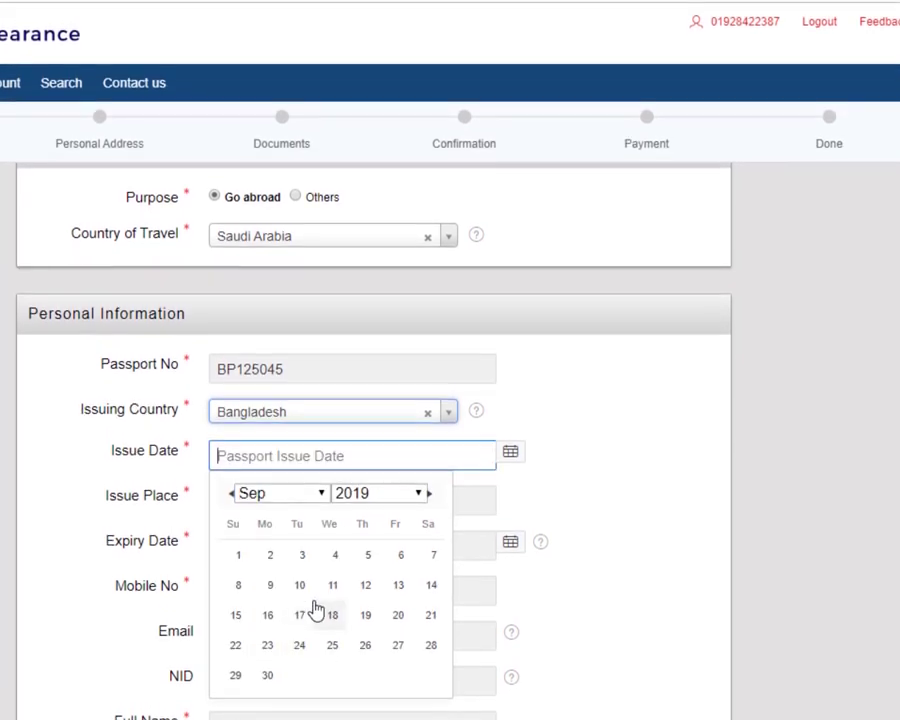
click(299, 574)
click(283, 505)
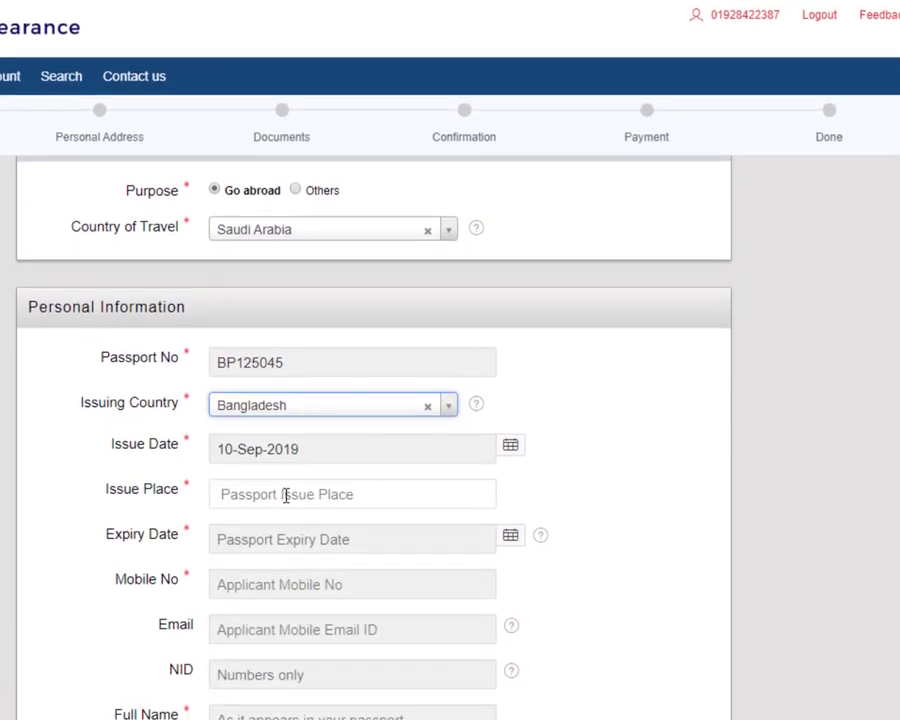
click(278, 538)
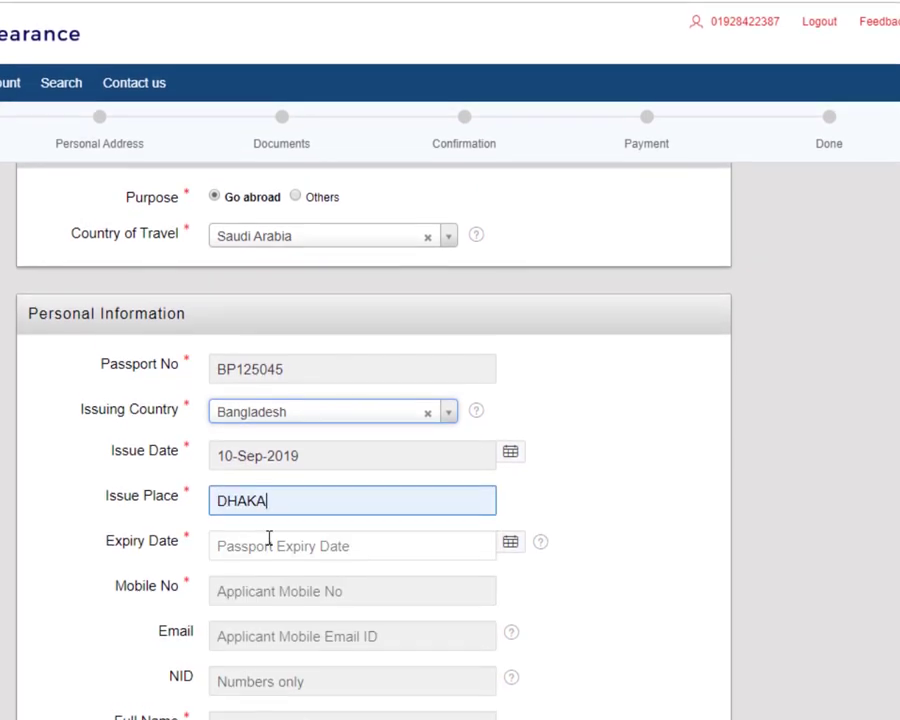
Step: Set the passport expiry date to 09-Sep-2024, correcting the year from 2020
click(290, 542)
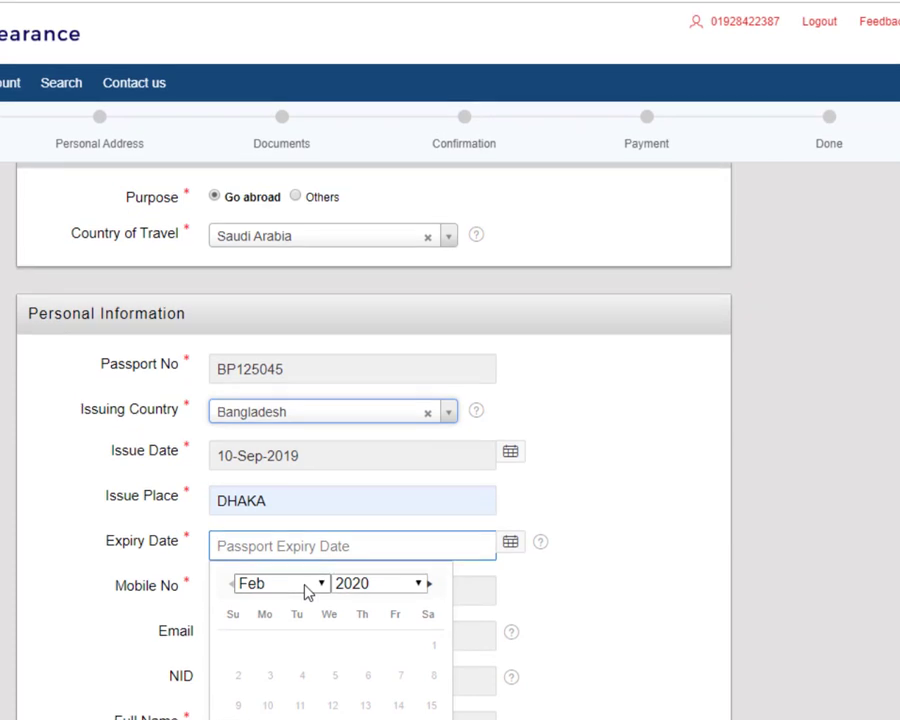
click(306, 592)
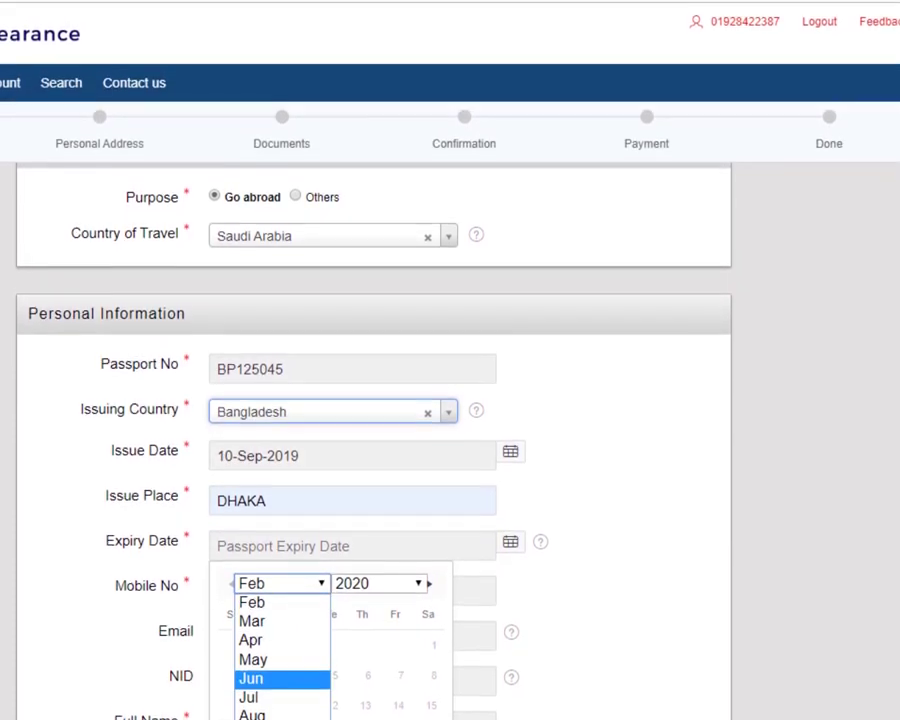
click(271, 644)
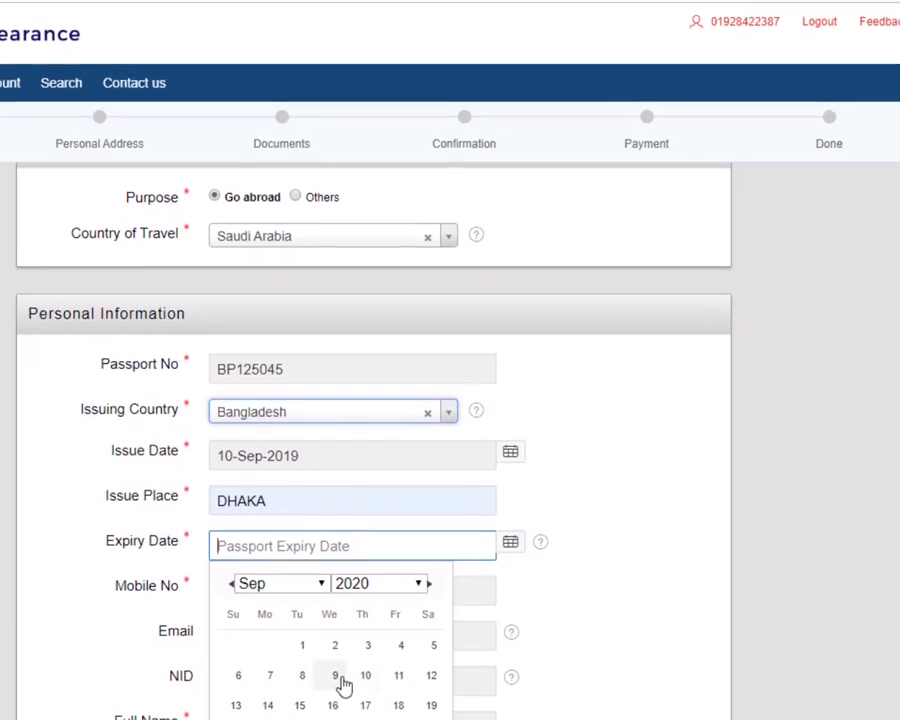
click(340, 668)
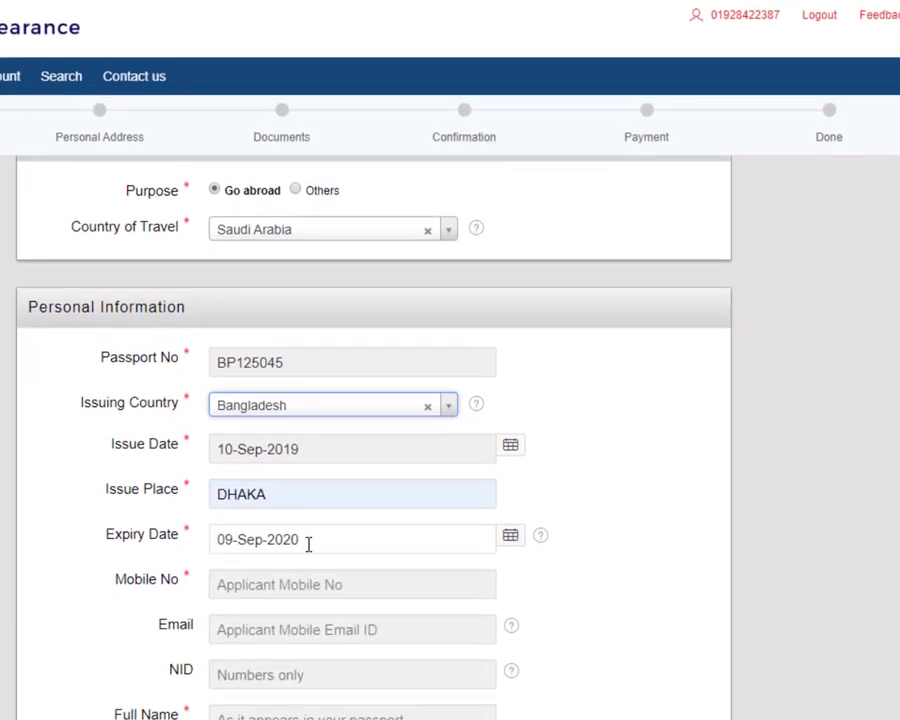
click(305, 549)
click(385, 578)
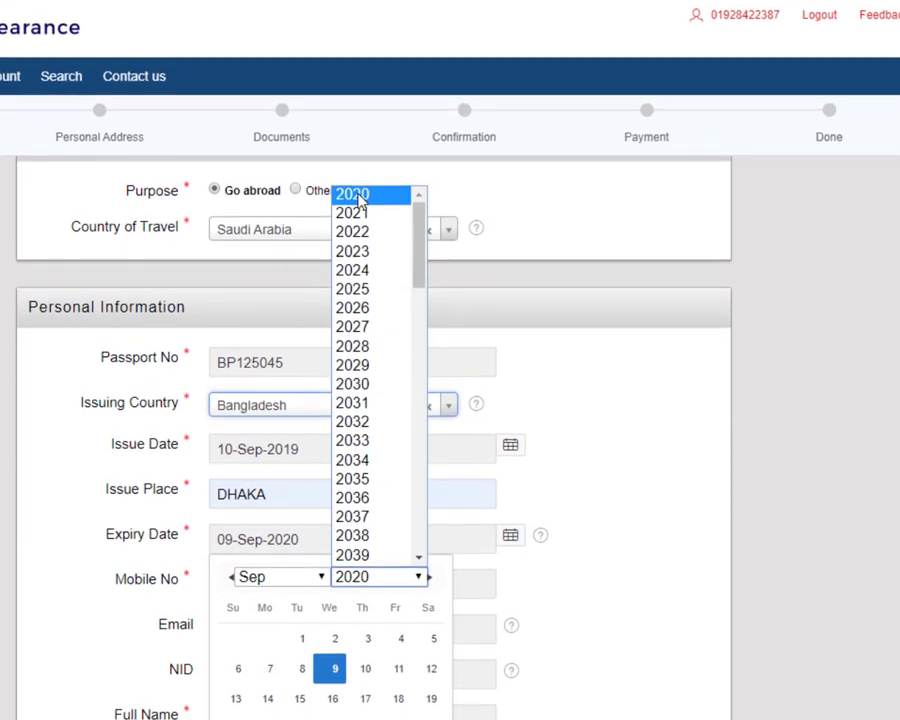
click(362, 266)
scroll(326, 574, down, 3)
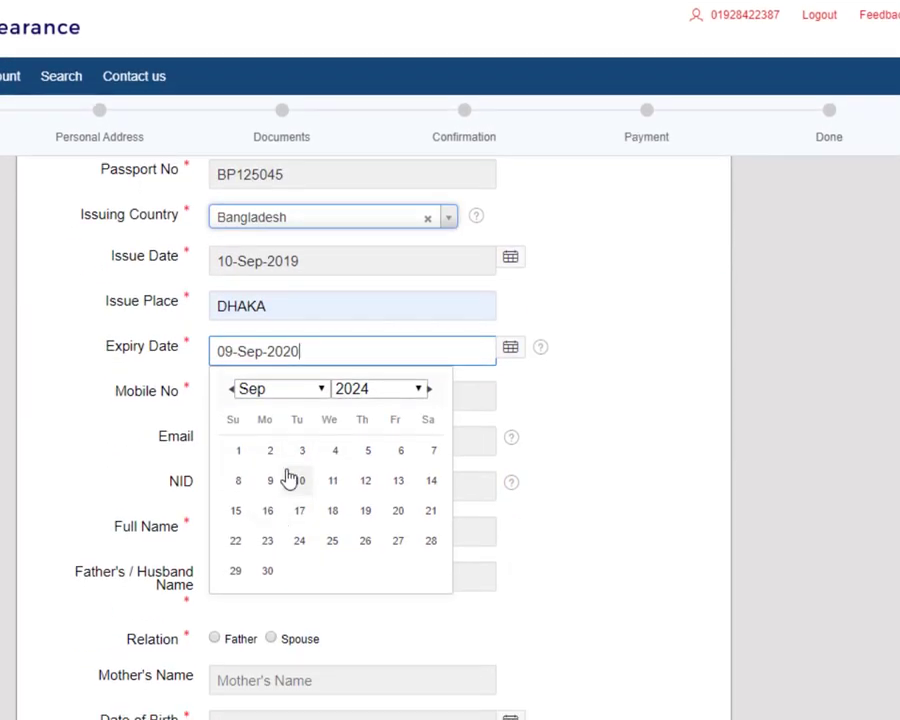
click(269, 478)
click(288, 397)
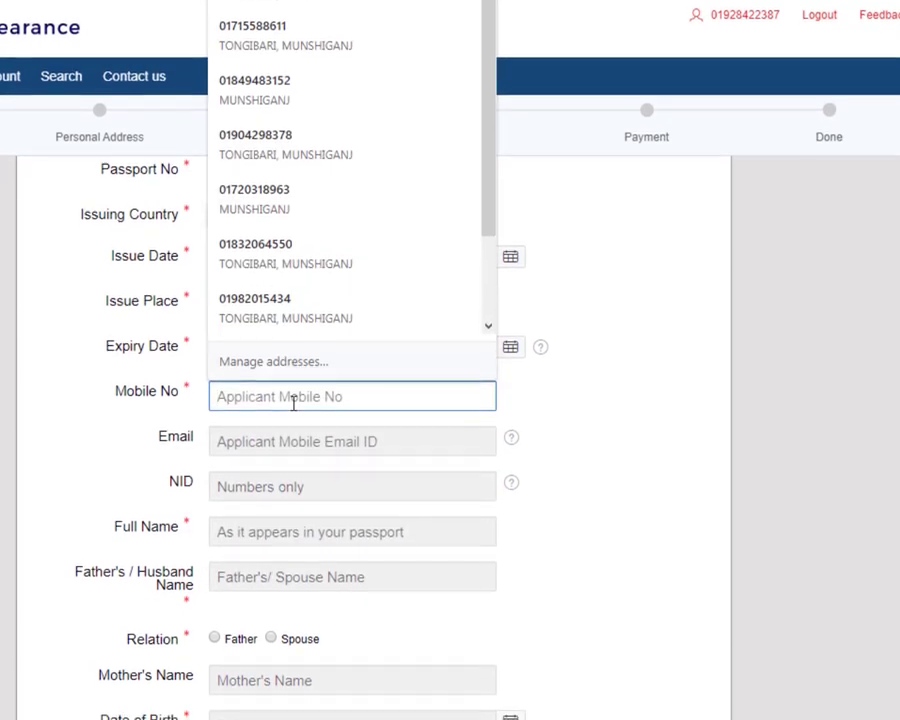
Step: Dismiss the saved phone suggestions and enter the applicant's mobile number
click(80, 293)
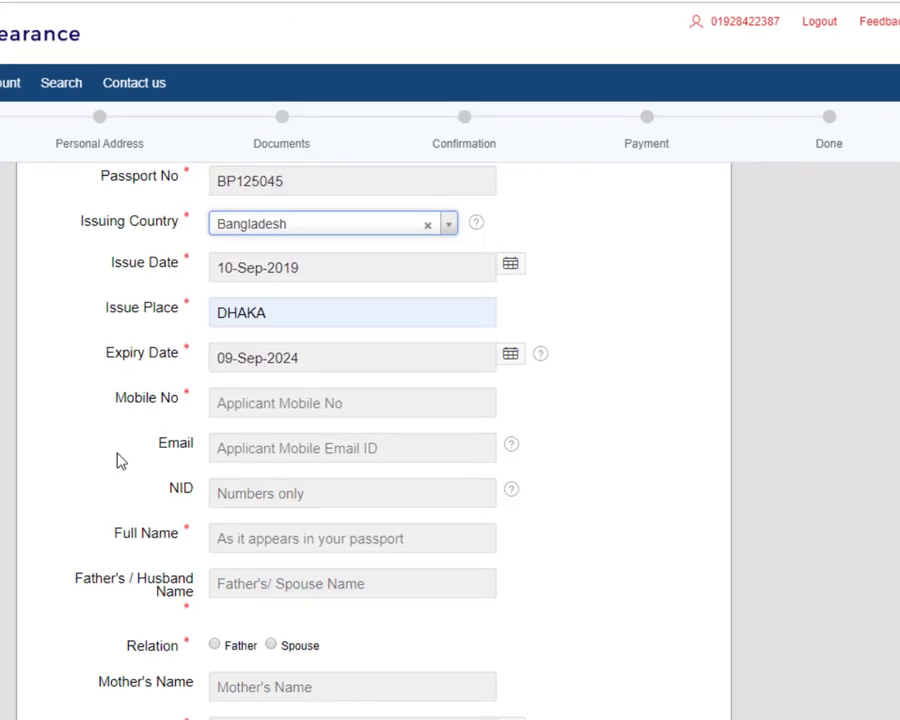
scroll(185, 416, up, 2)
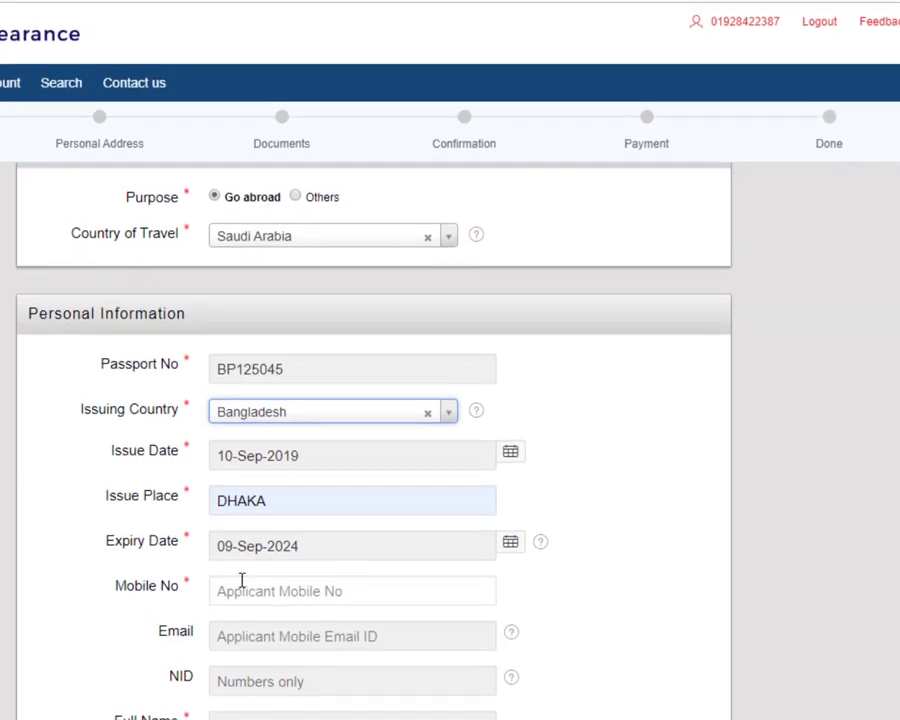
scroll(241, 570, down, 1)
click(252, 548)
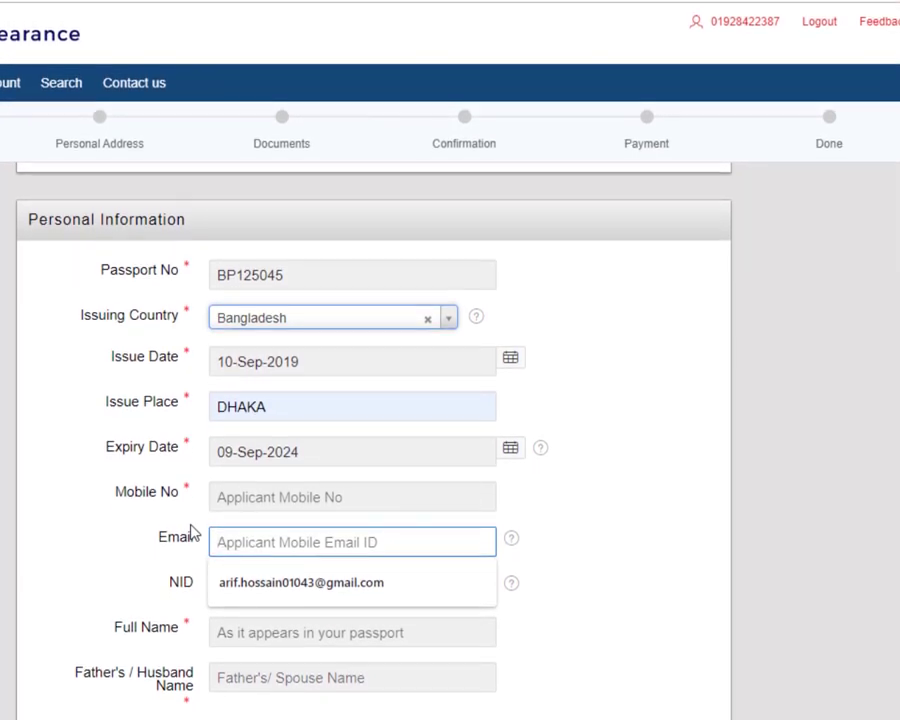
click(258, 487)
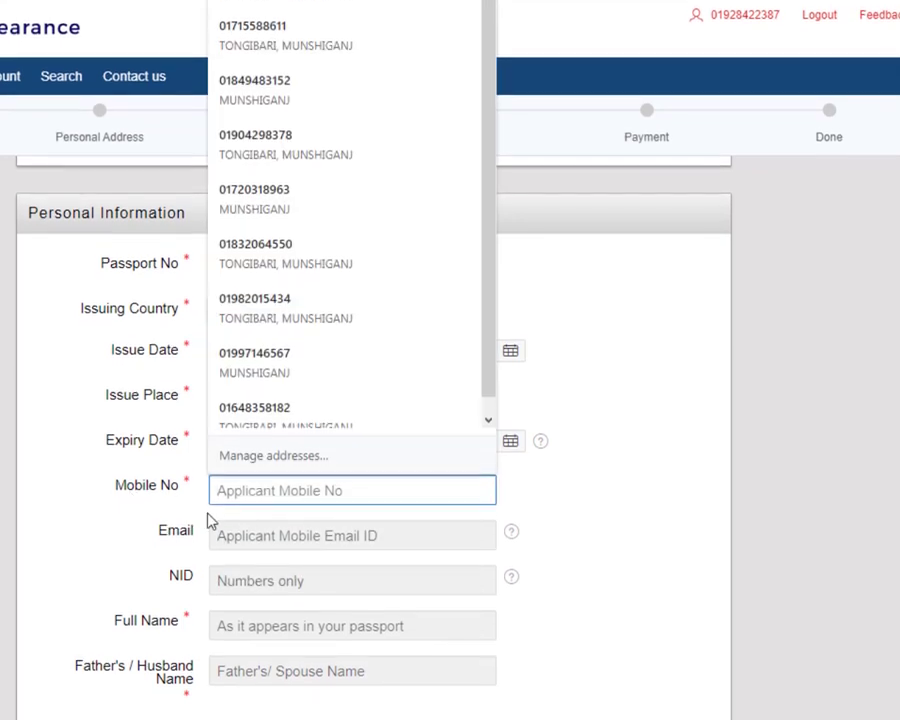
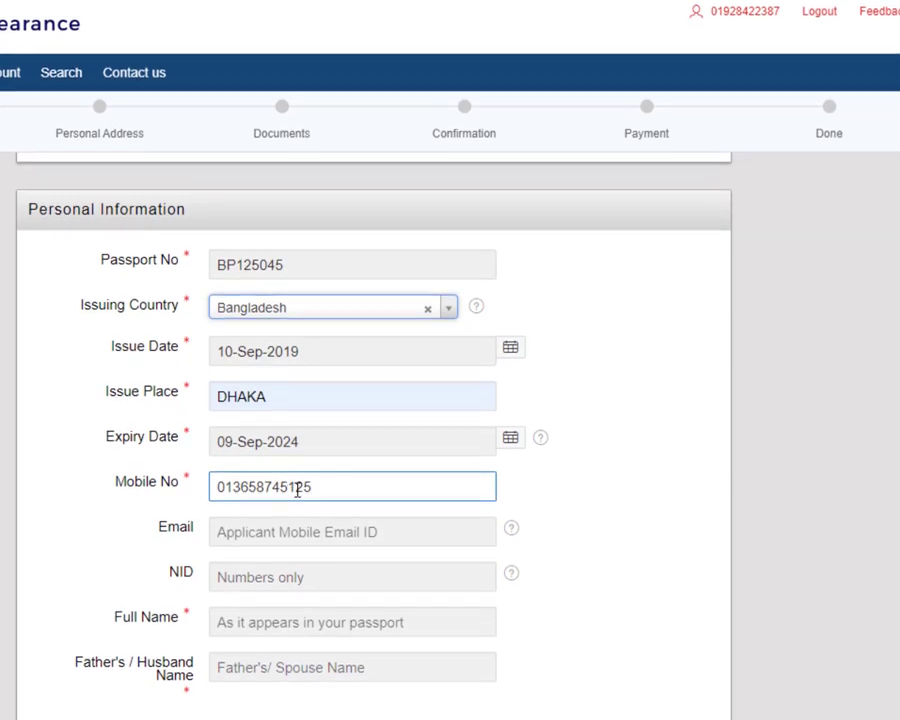
Step: Close the NID autofill suggestions and leave the NID field empty
scroll(197, 446, down, 2)
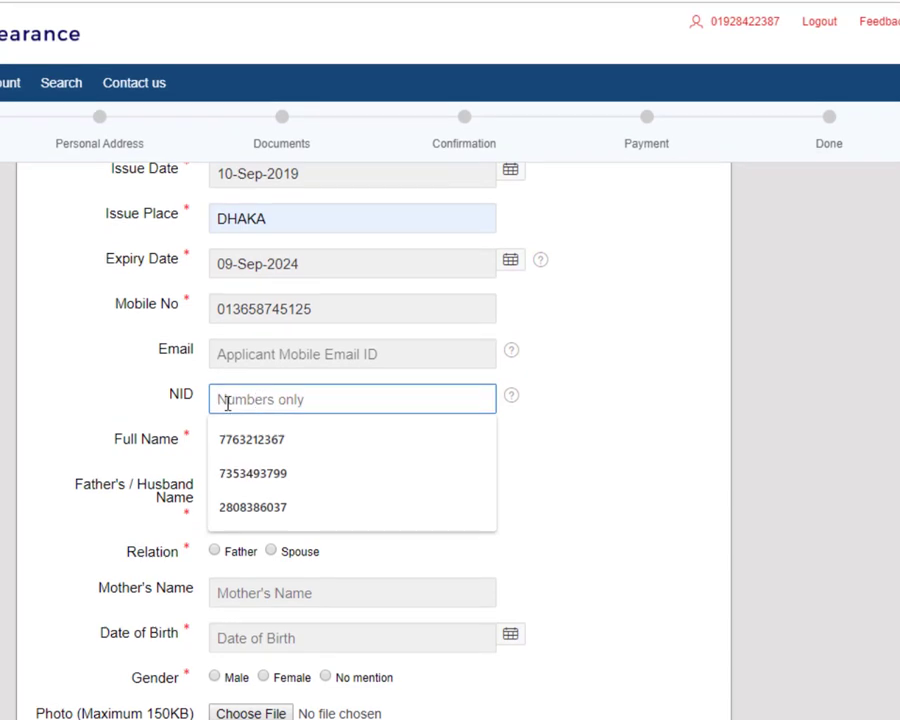
click(165, 400)
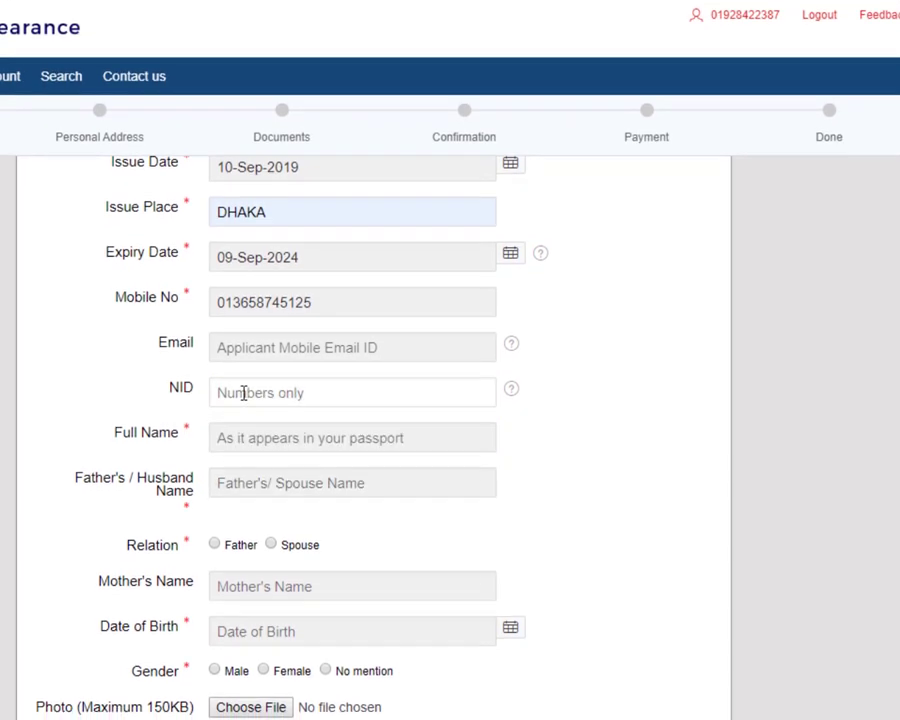
click(215, 390)
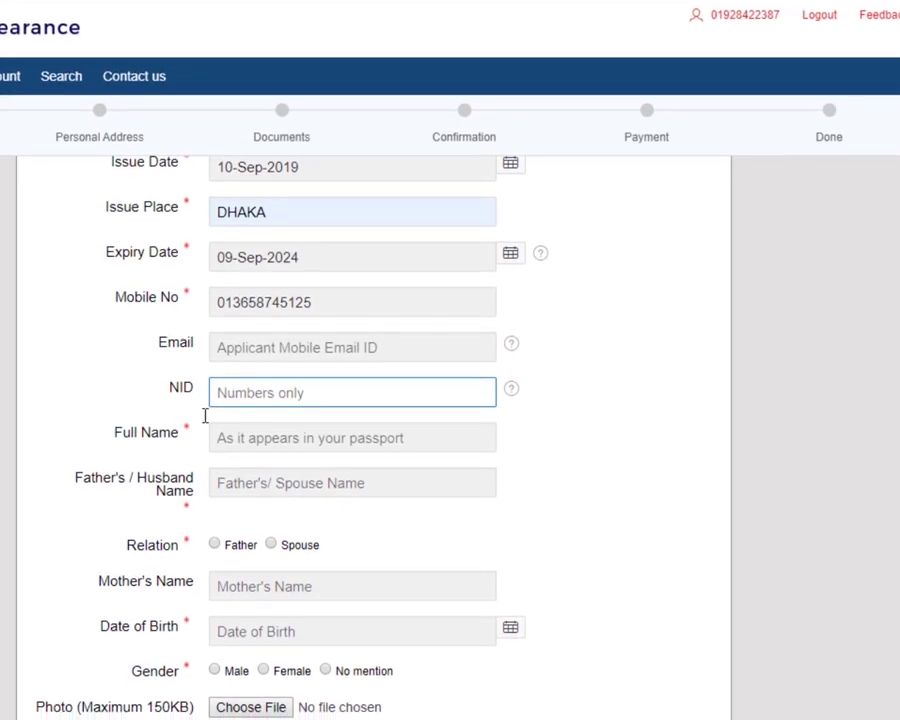
Step: Type the applicant's full name in capitals and the father's name
click(242, 434)
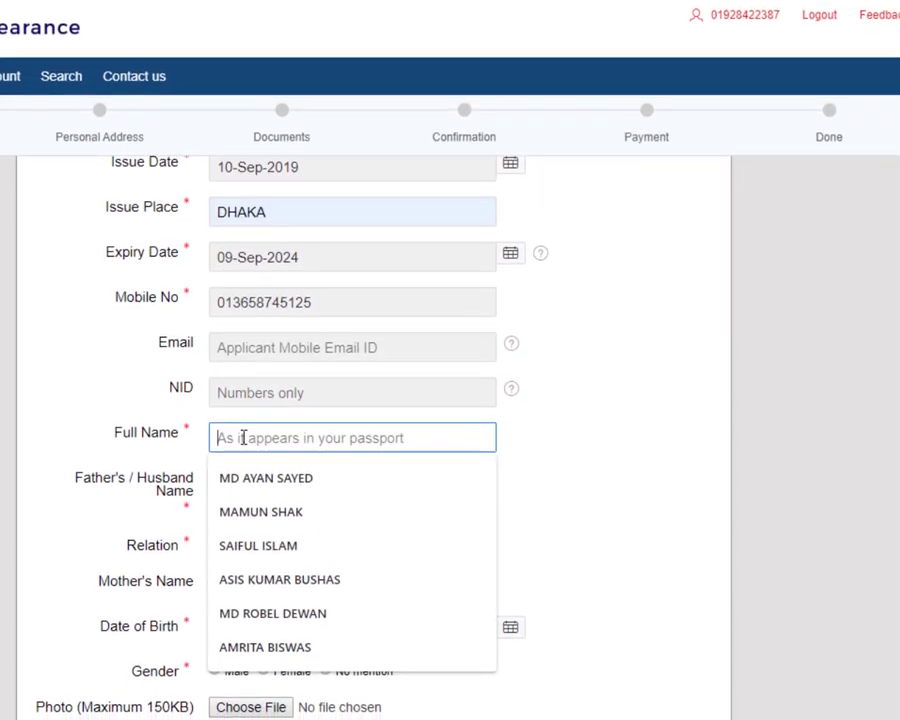
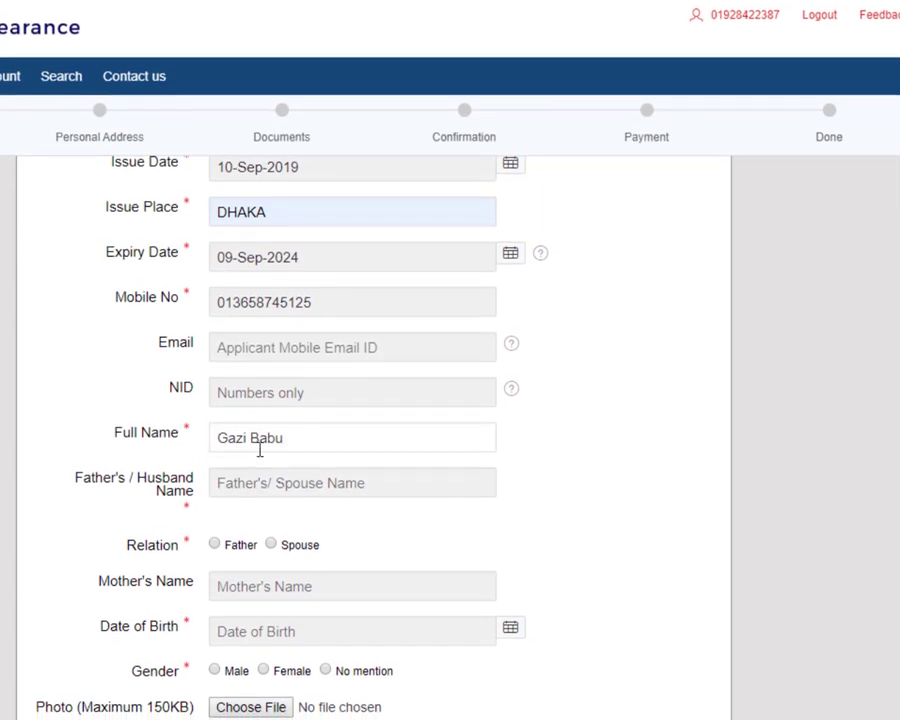
click(313, 436)
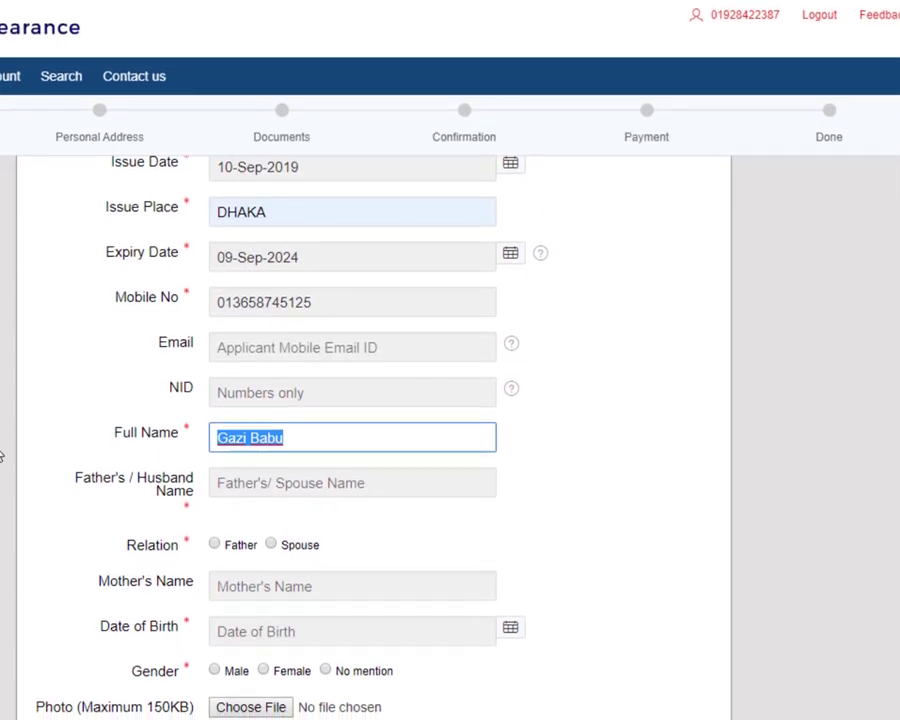
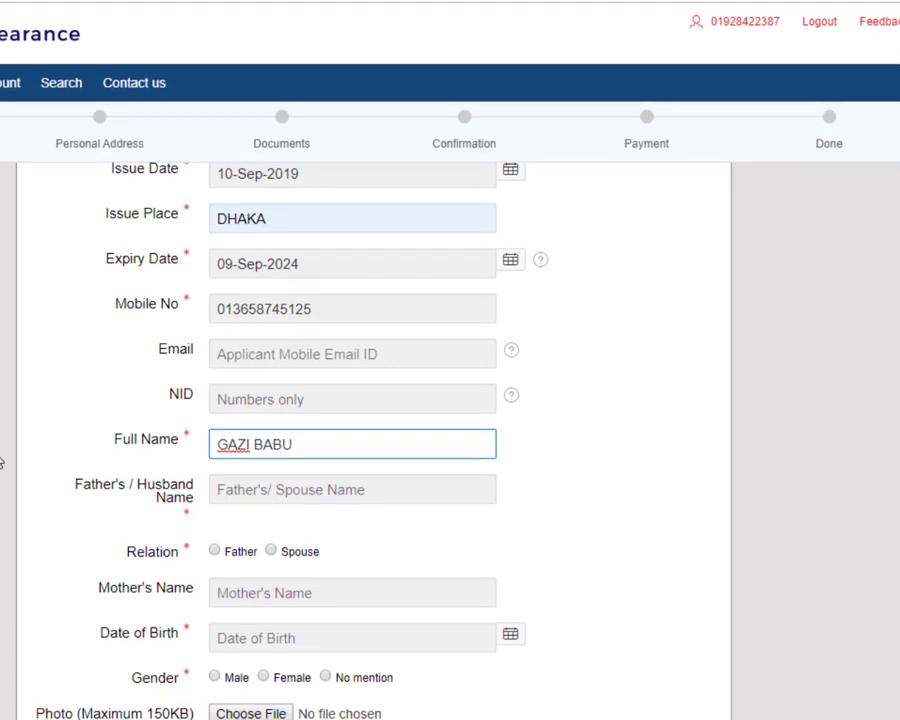
click(272, 480)
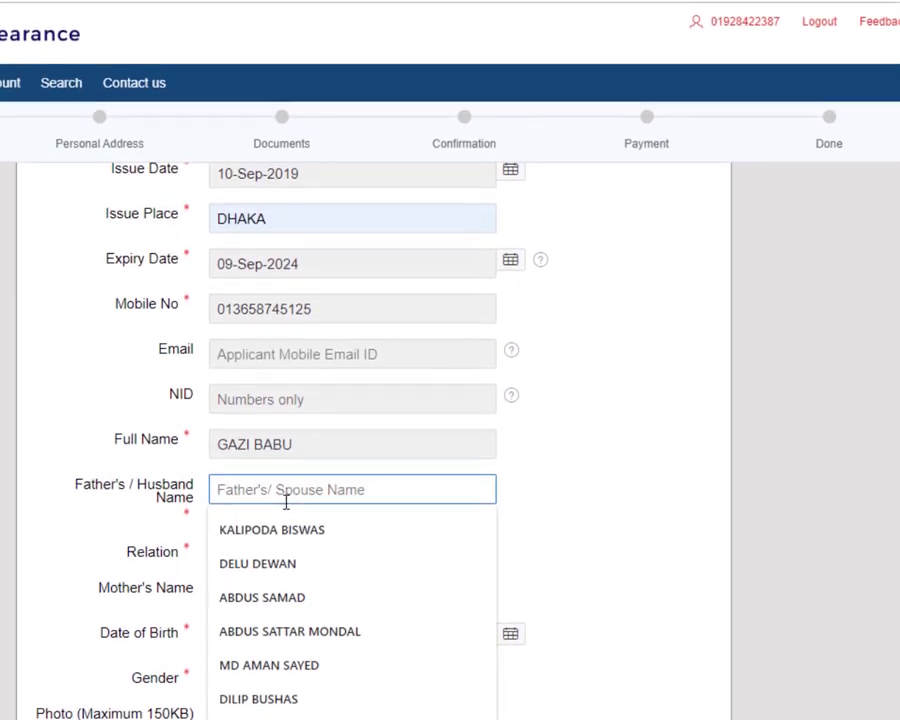
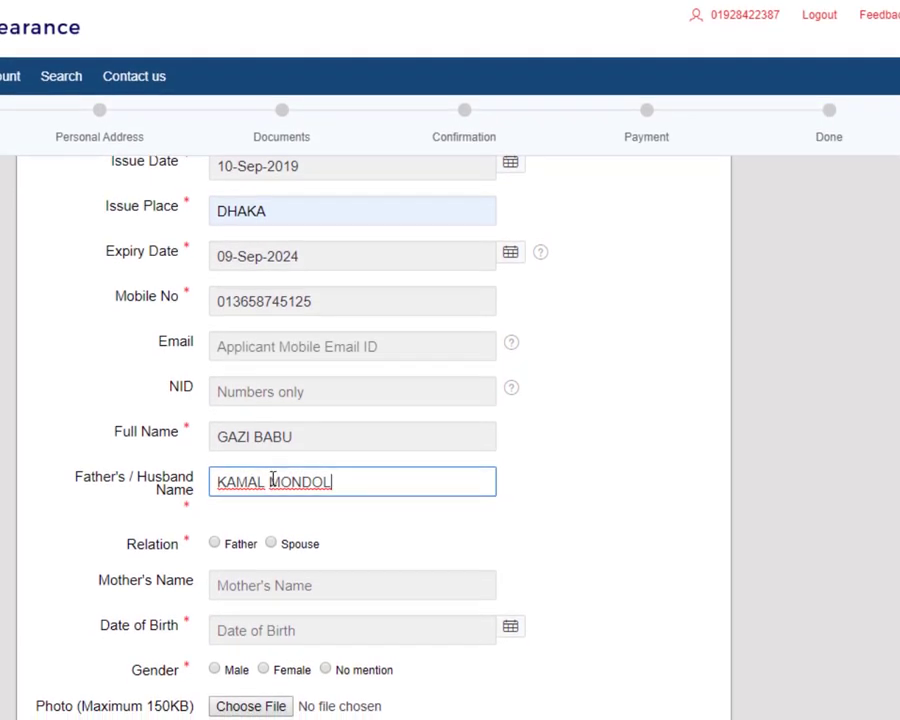
Step: Mark the relation as Father and type the mother's name
scroll(228, 444, down, 1)
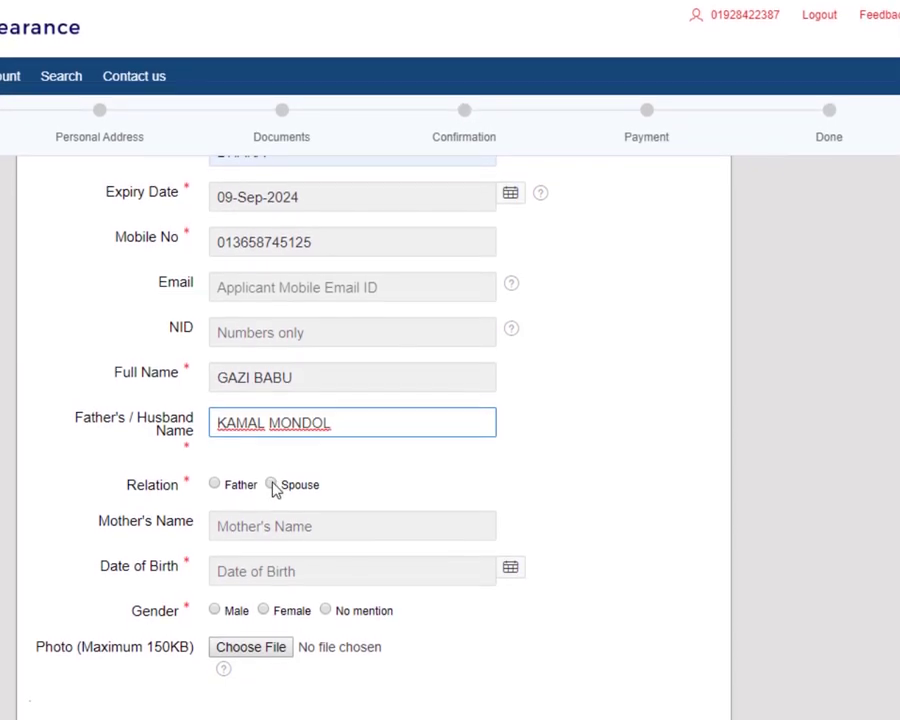
click(216, 483)
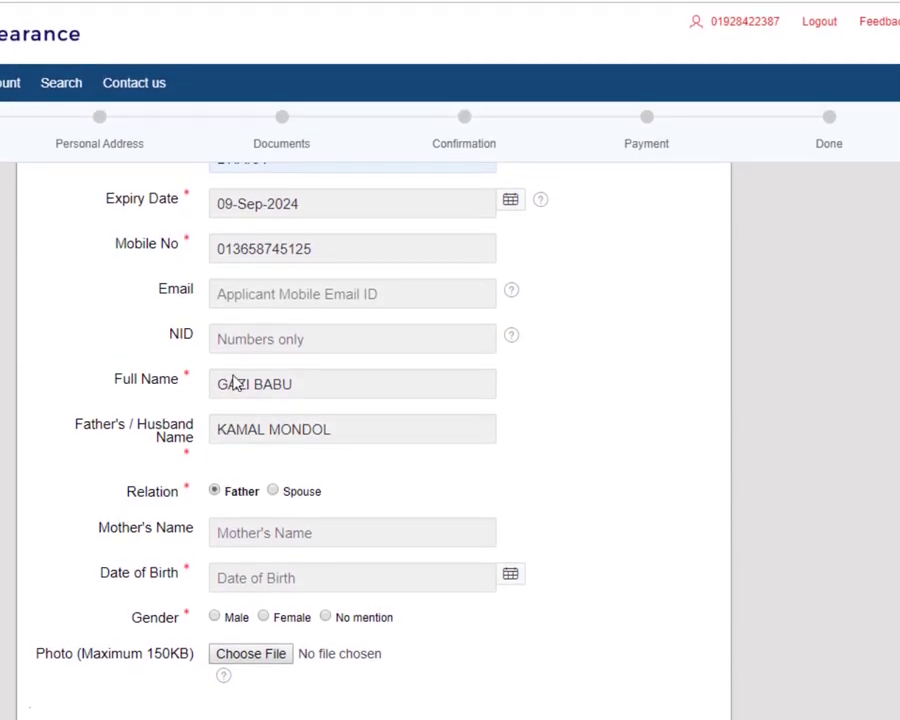
click(220, 540)
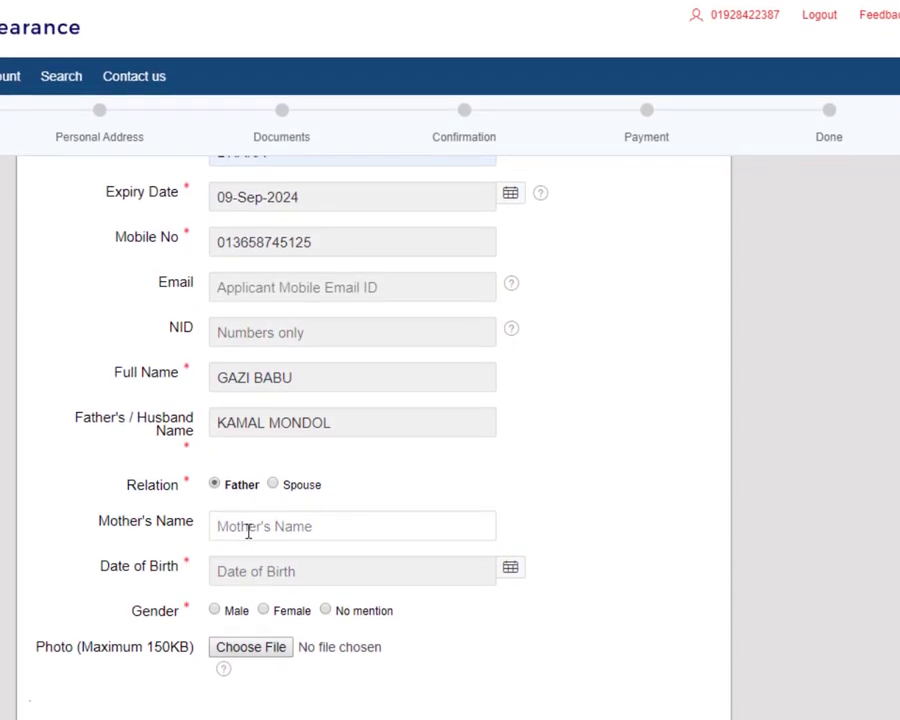
click(248, 541)
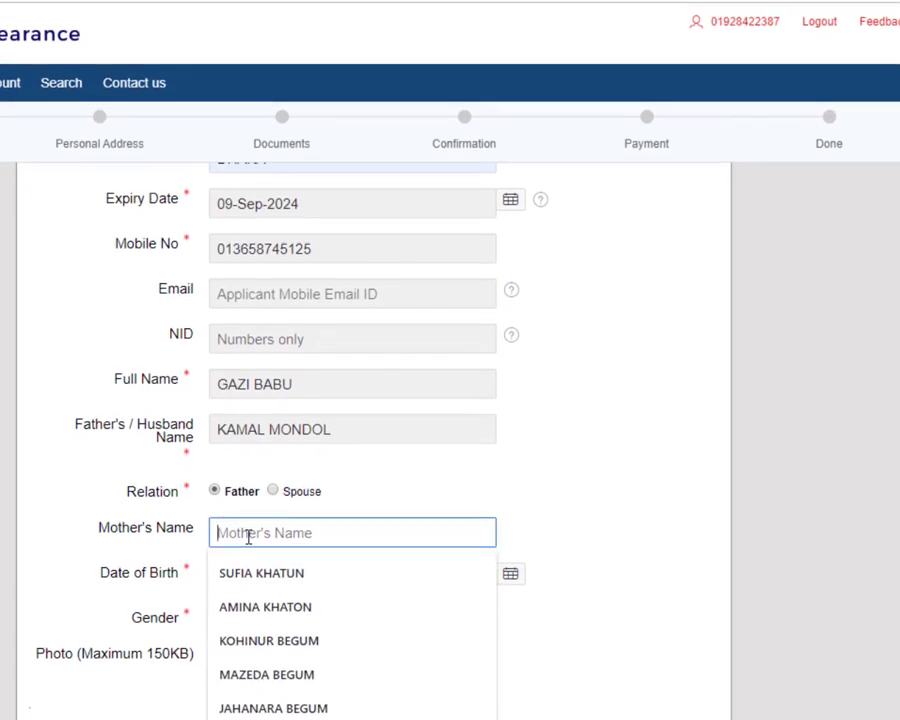
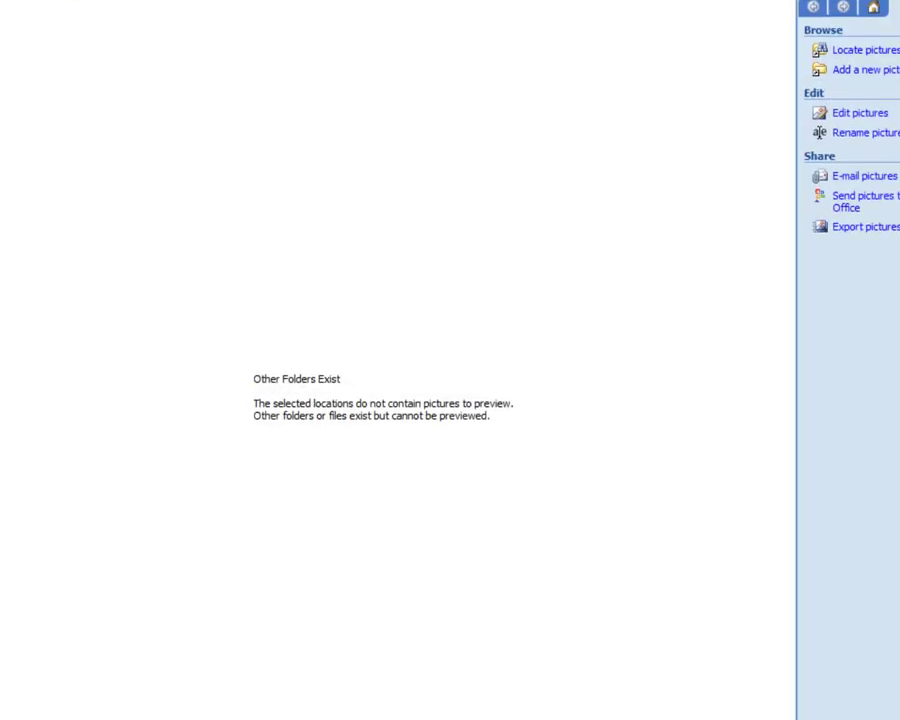
click(510, 700)
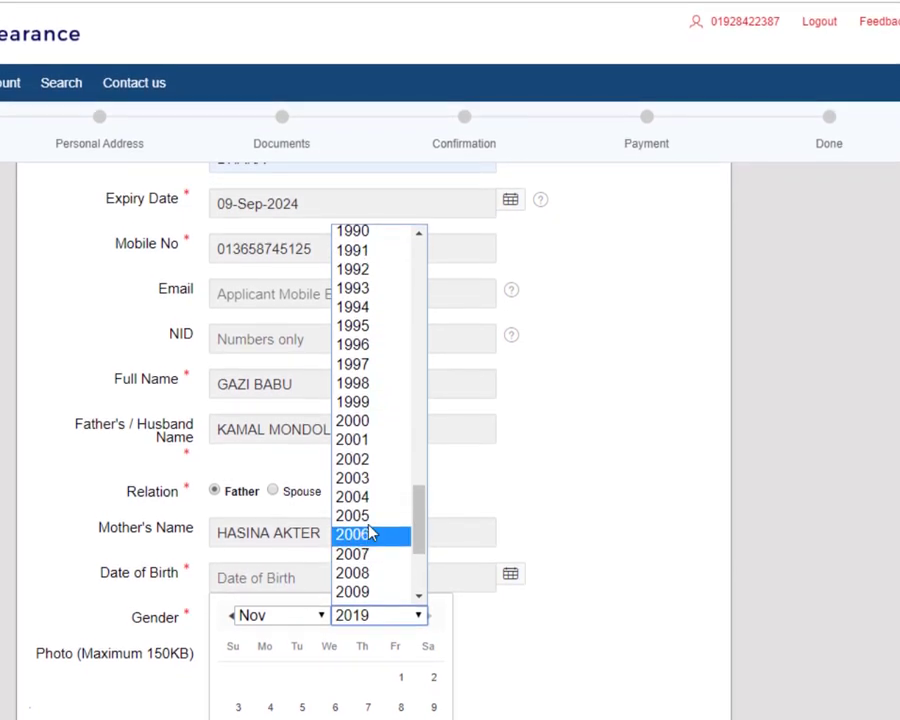
Step: Choose 2000 as the birth year in the Date of Birth calendar
click(379, 426)
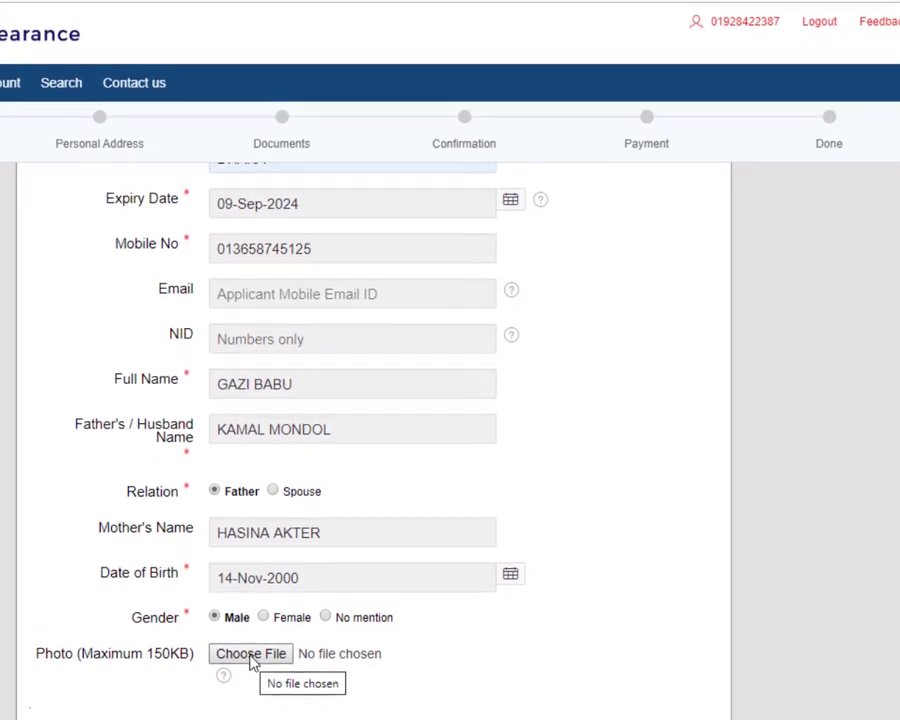
Step: Submit the personal information without attaching a photo, triggering the 11-digit mobile number warning
click(251, 660)
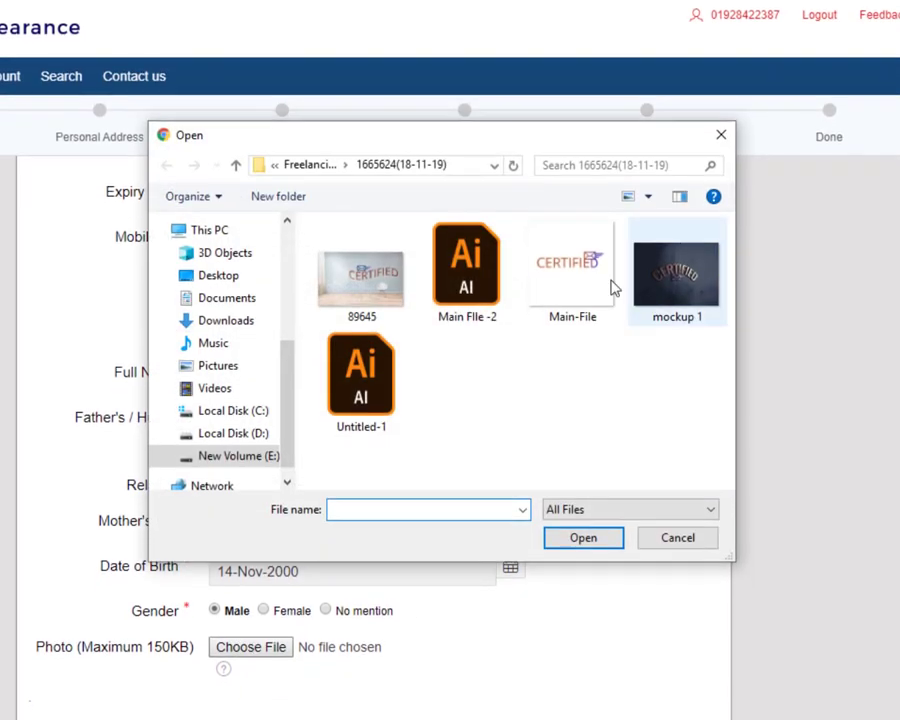
click(697, 540)
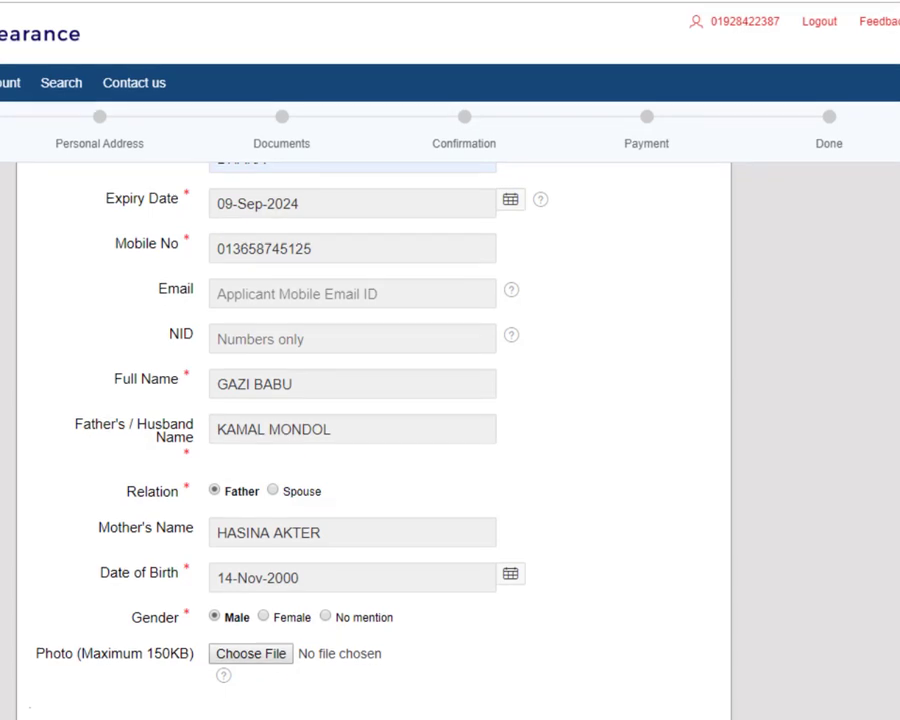
key(Return)
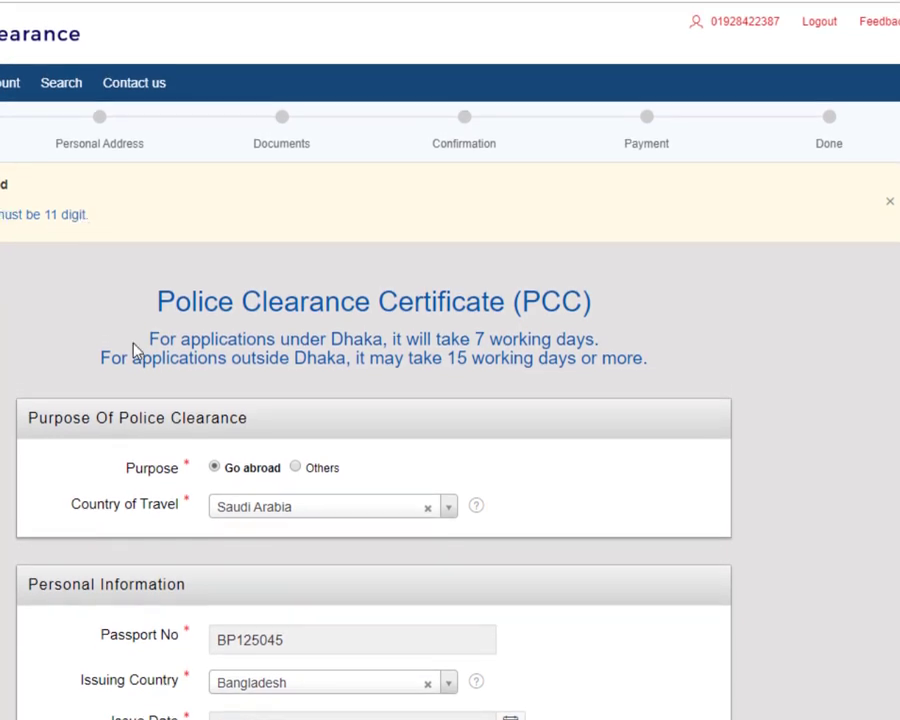
Step: Trim the mobile number to 11 digits and save to reach the Personal Address step
scroll(165, 348, down, 3)
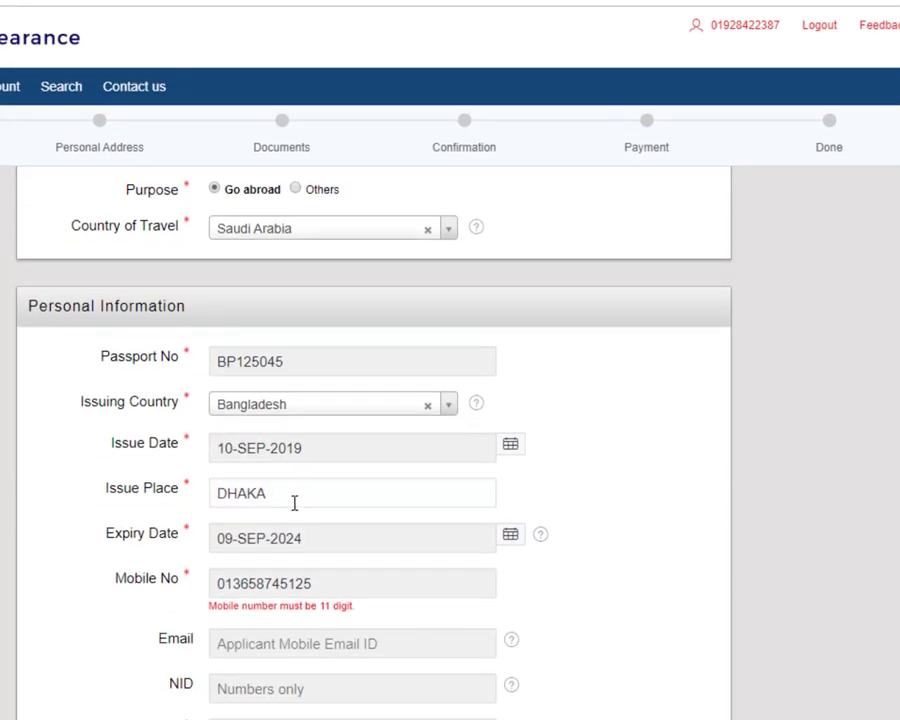
drag(331, 585, 182, 591)
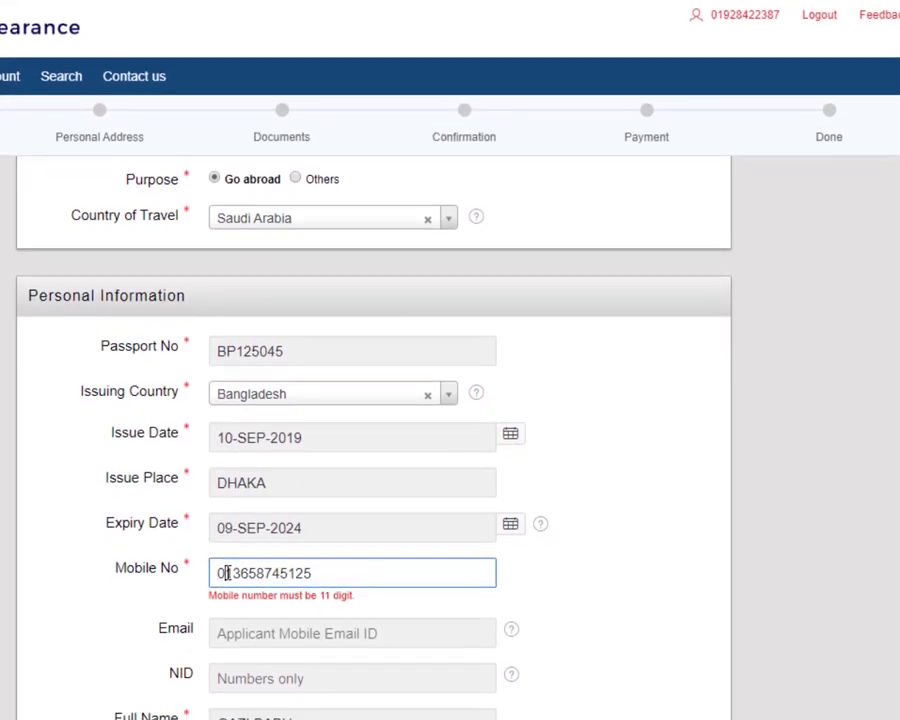
key(Right)
key(Right)
key(Right)
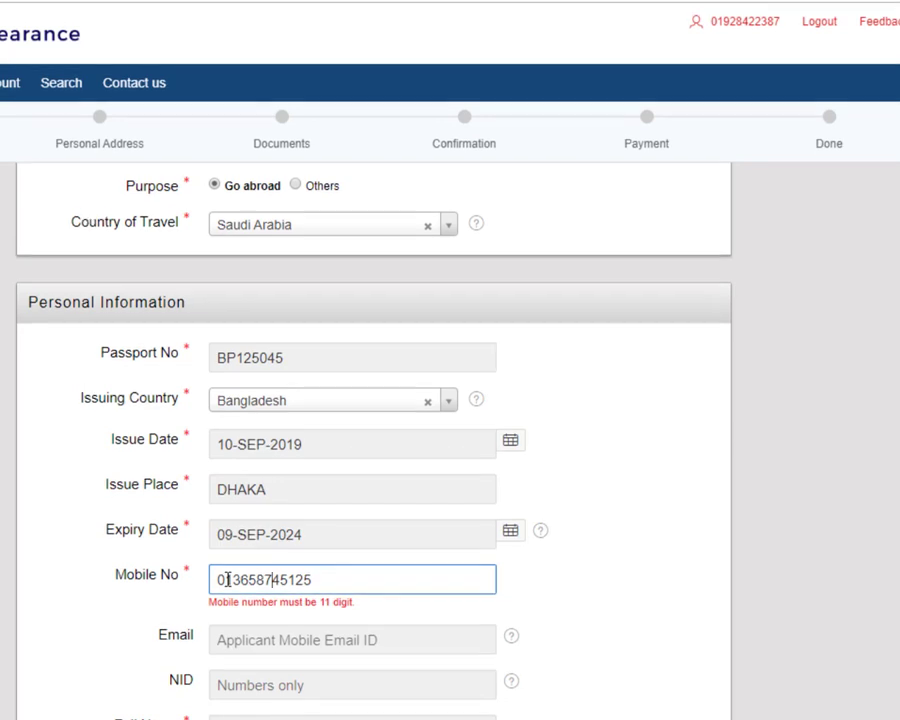
key(Right)
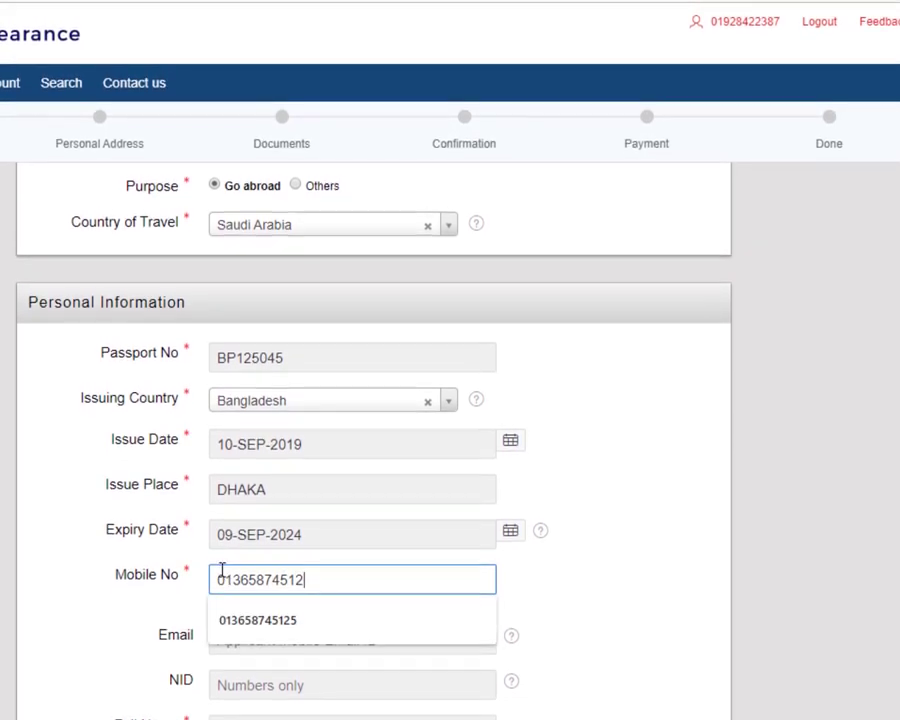
scroll(225, 570, down, 5)
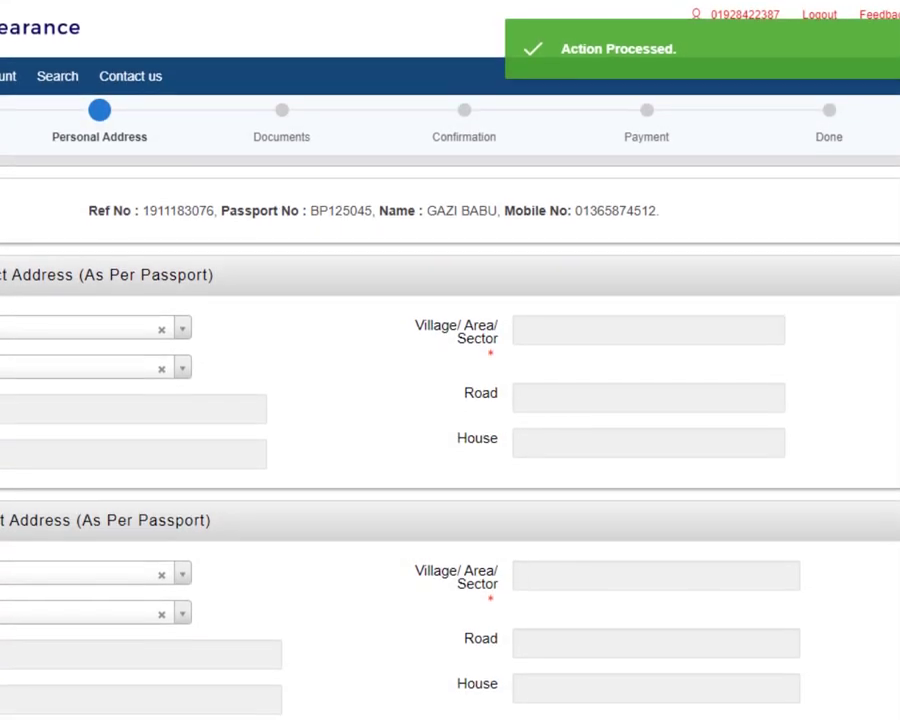
Step: Highlight the Ref No text at the top of the Personal Address page
double_click(96, 207)
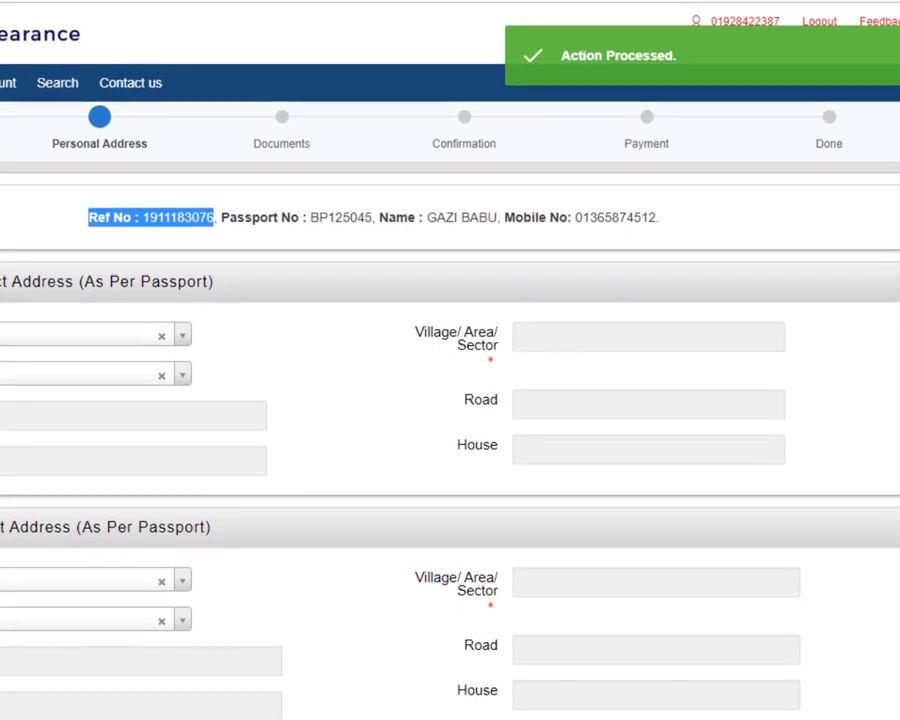
mouse_move(619, 719)
Step: Set the first address to district Munshiganj, upazila Sreenagar and union BAJRAJOGINI
click(85, 326)
text(MUNS)
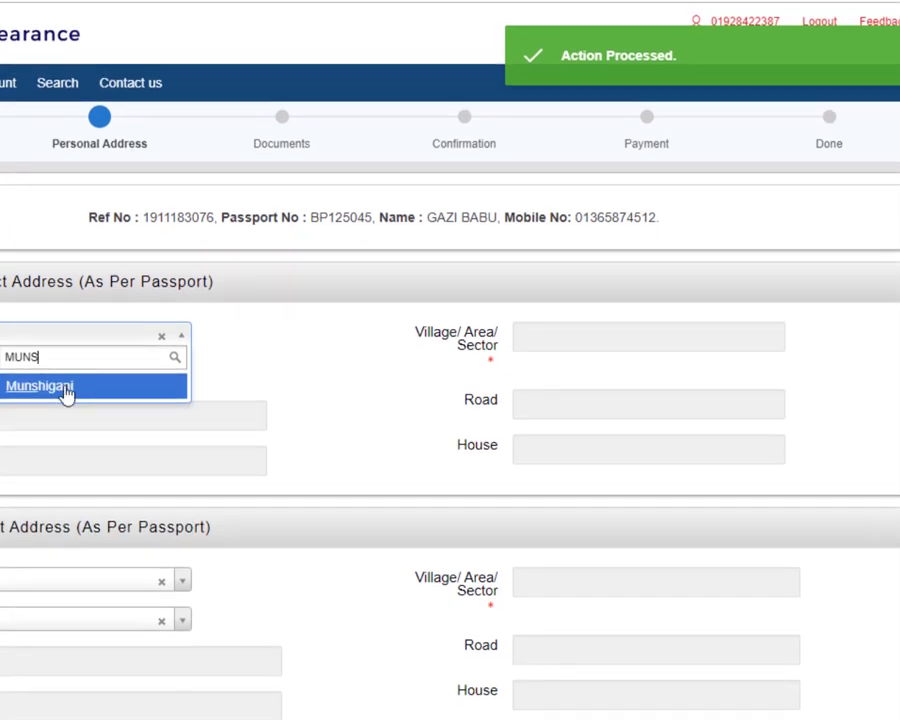
click(66, 377)
click(76, 368)
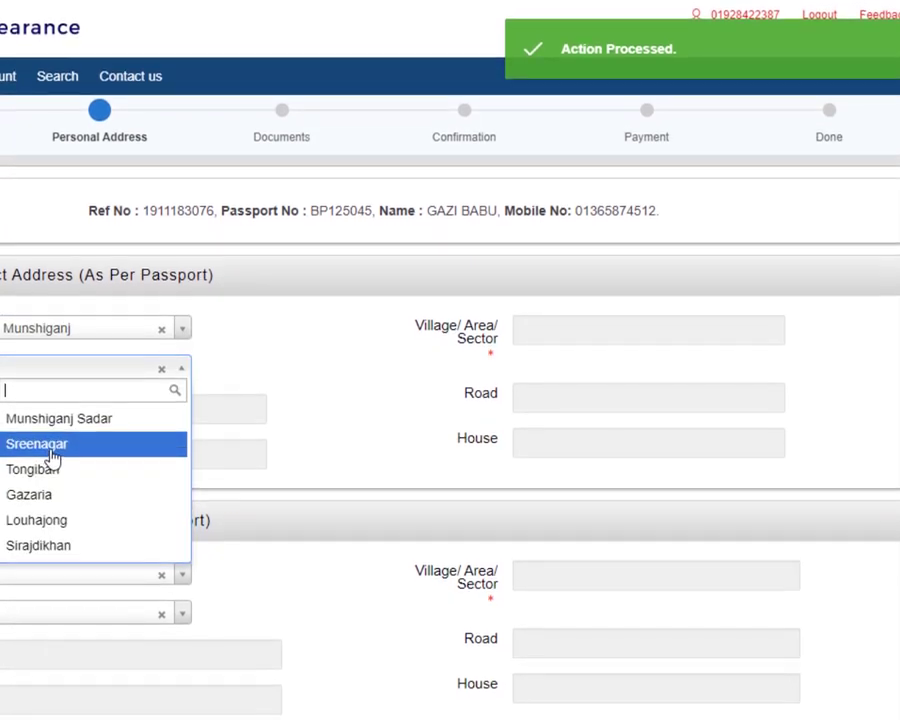
click(50, 458)
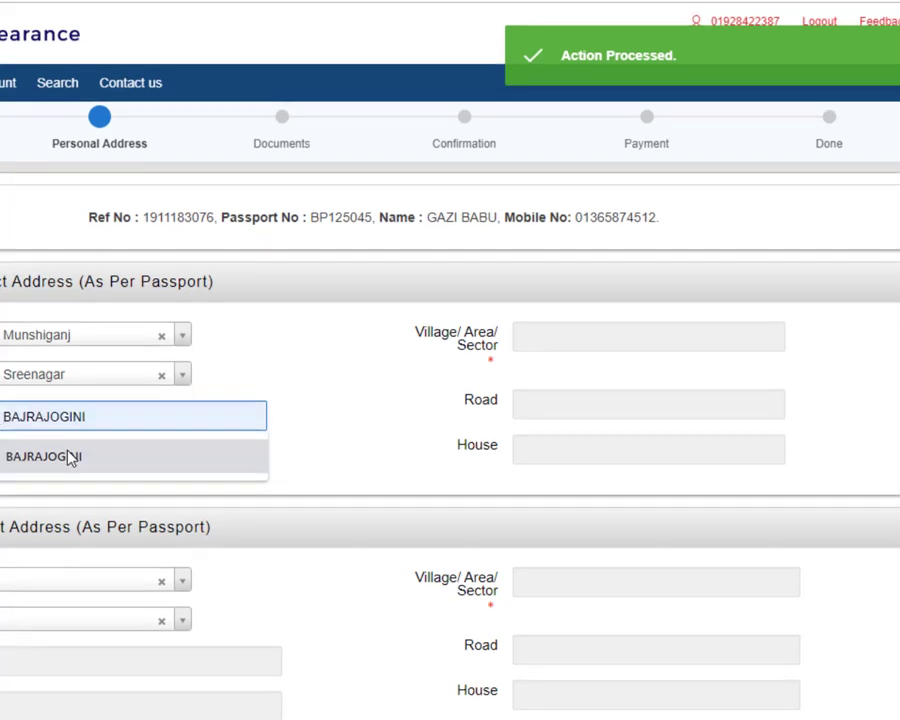
click(68, 446)
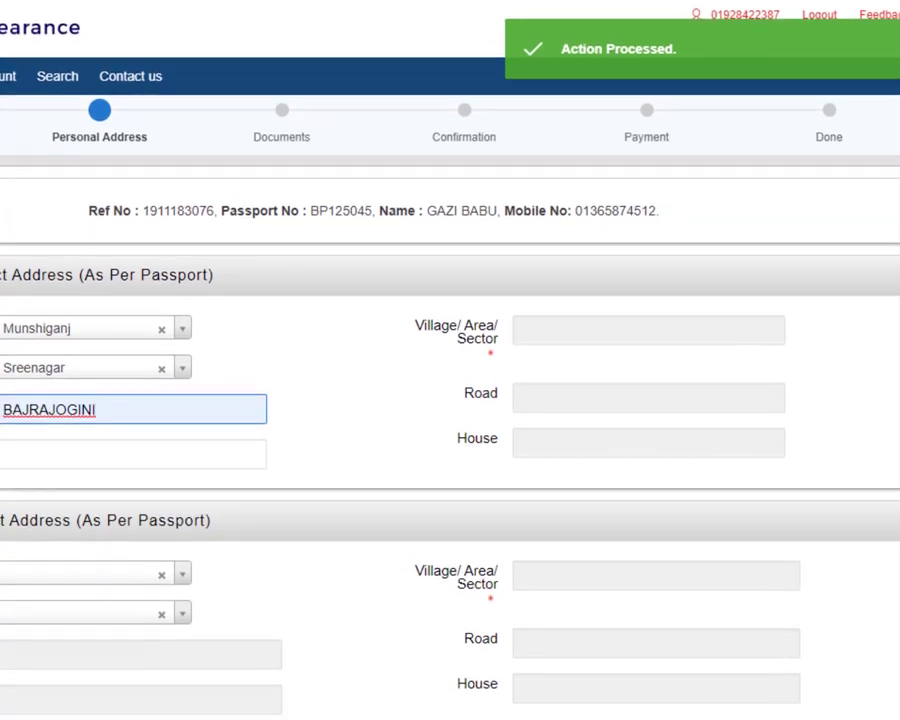
Step: Fill 1521 below the union and village SAWTAIL, leaving Road and House blank
click(32, 450)
click(40, 511)
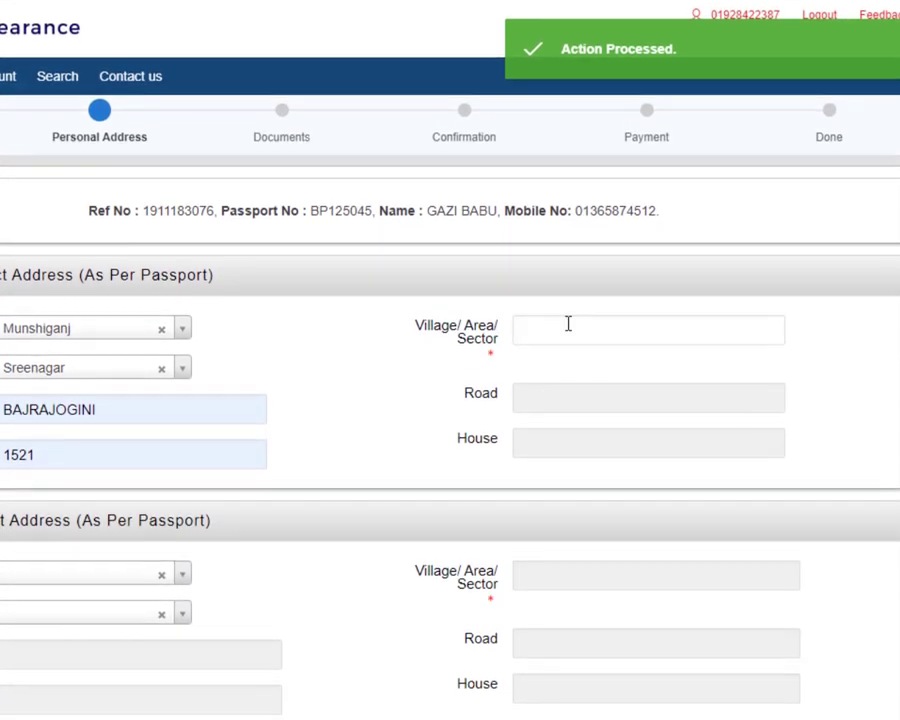
click(566, 345)
click(565, 392)
scroll(365, 398, down, 1)
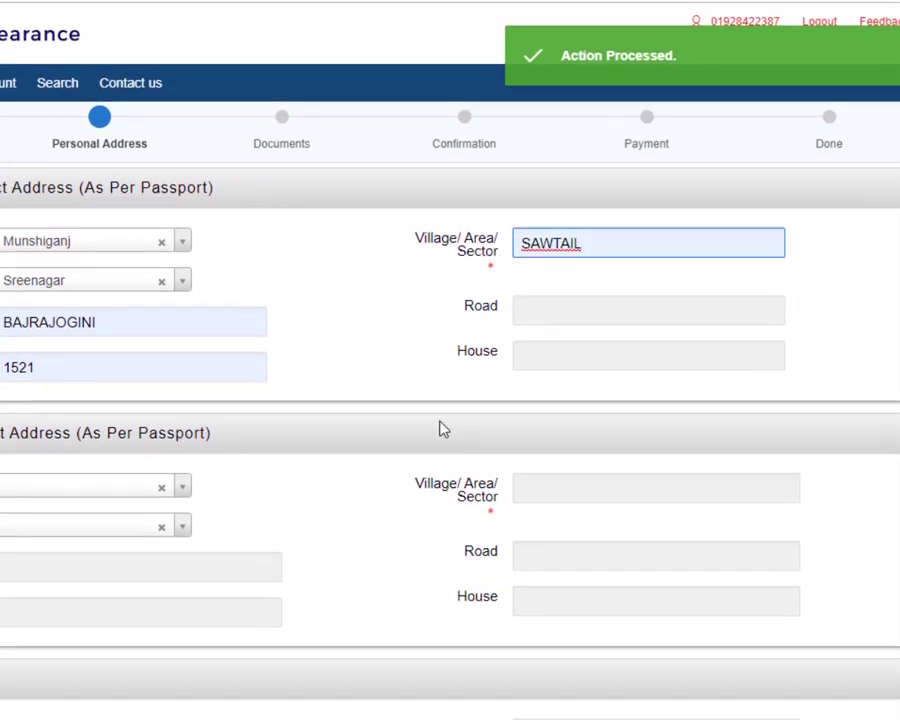
click(600, 300)
click(549, 359)
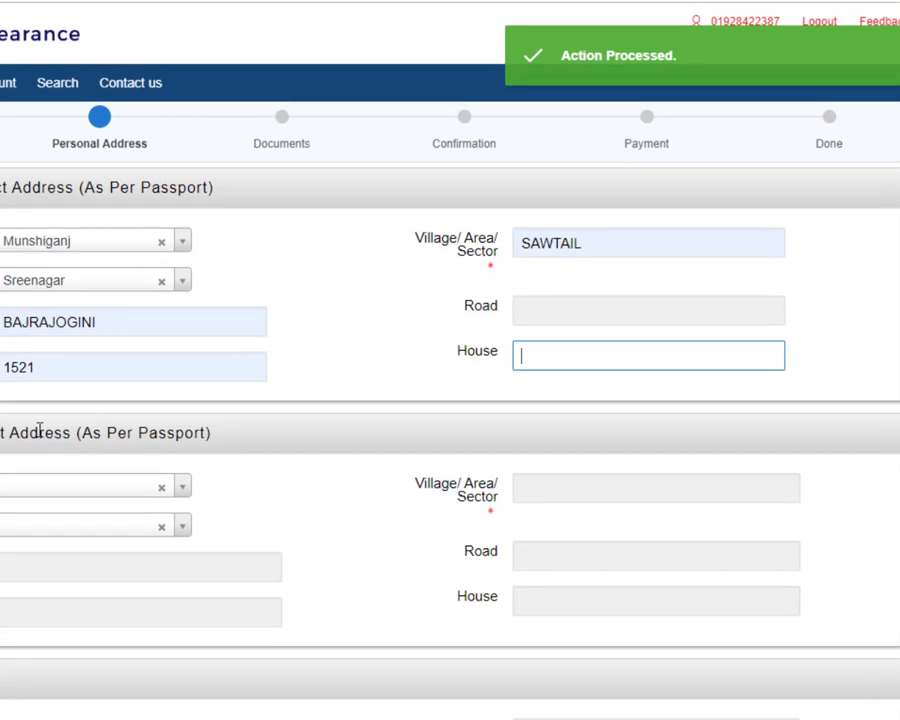
scroll(68, 428, down, 1)
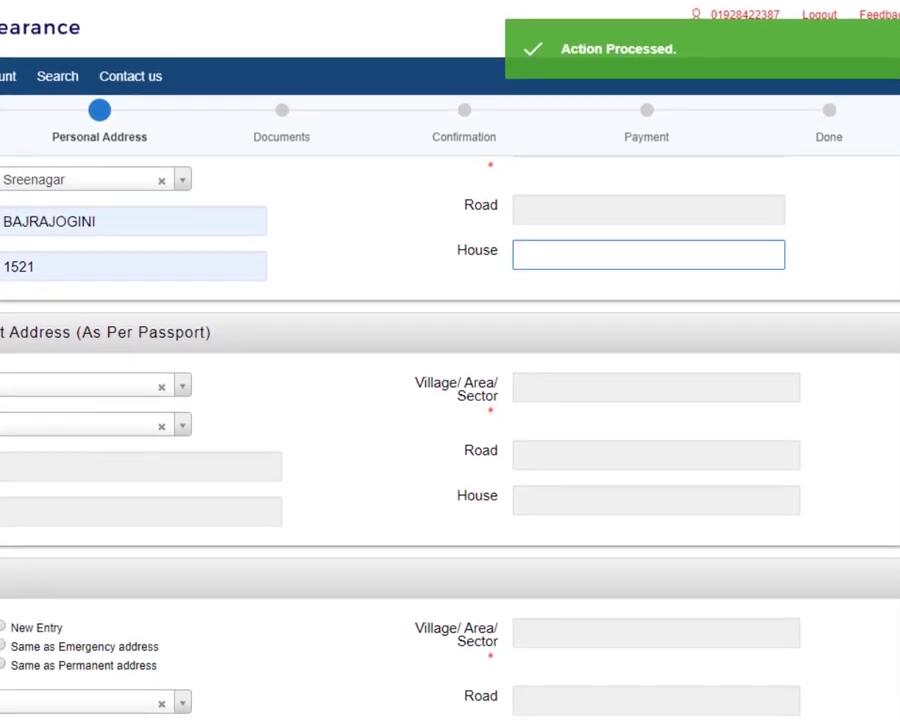
Step: Set the second address to district Bagerhat, thana Mollahat and union BAJROJOGINI
click(60, 379)
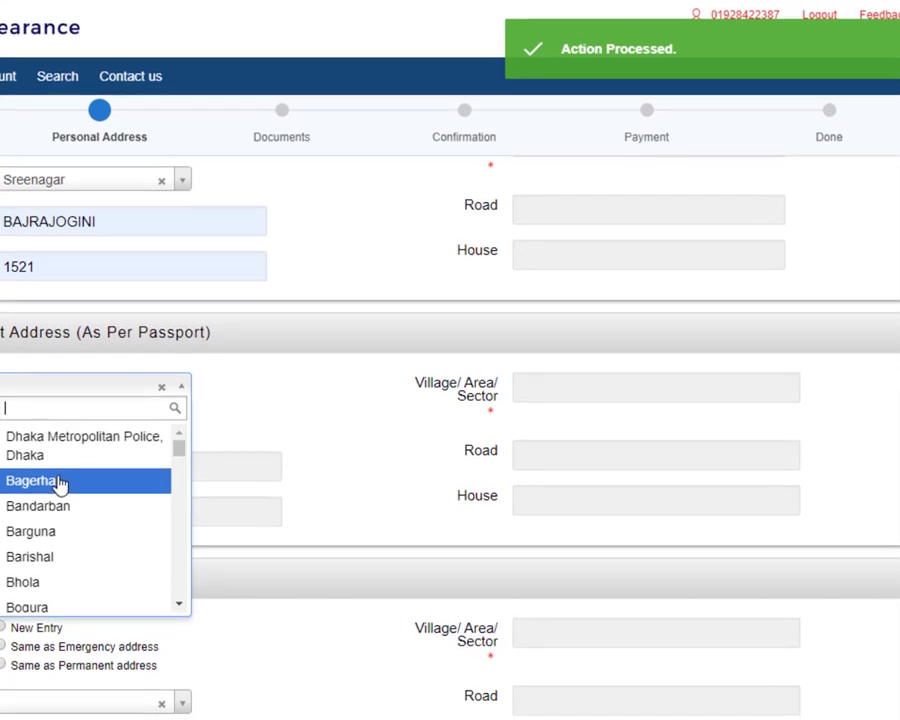
click(60, 494)
click(136, 436)
click(67, 536)
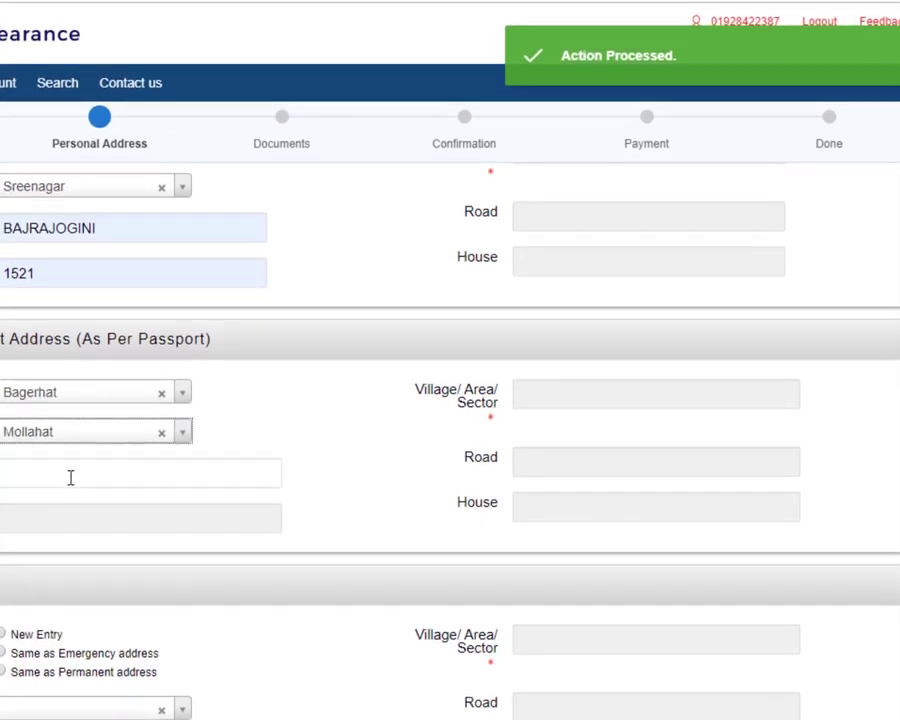
click(72, 478)
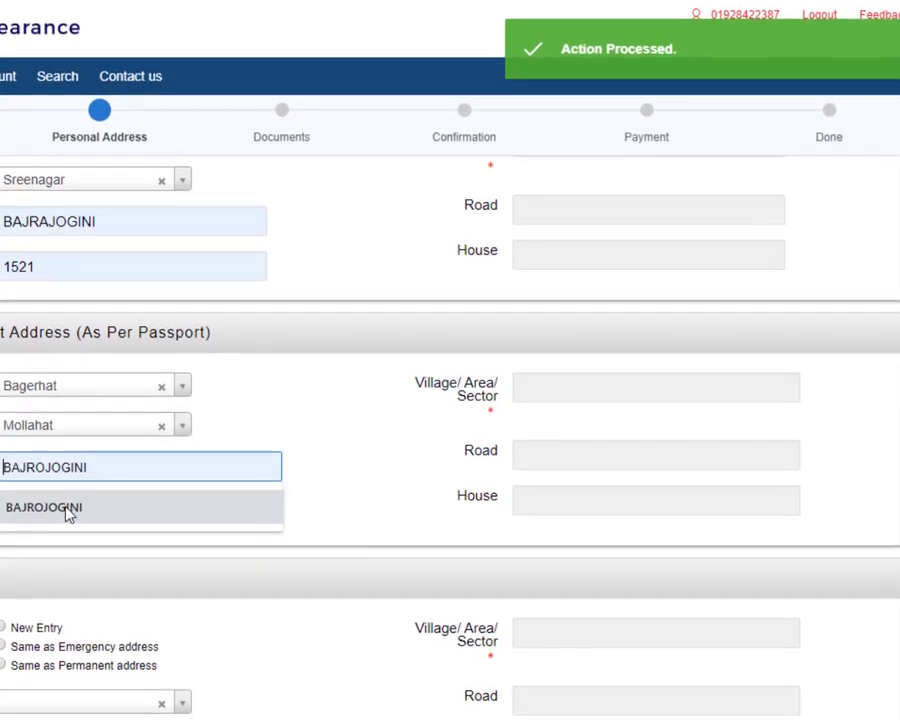
click(66, 515)
Step: Fill 1521 and village SAWTAIL from suggestions in the second address
click(56, 523)
click(42, 549)
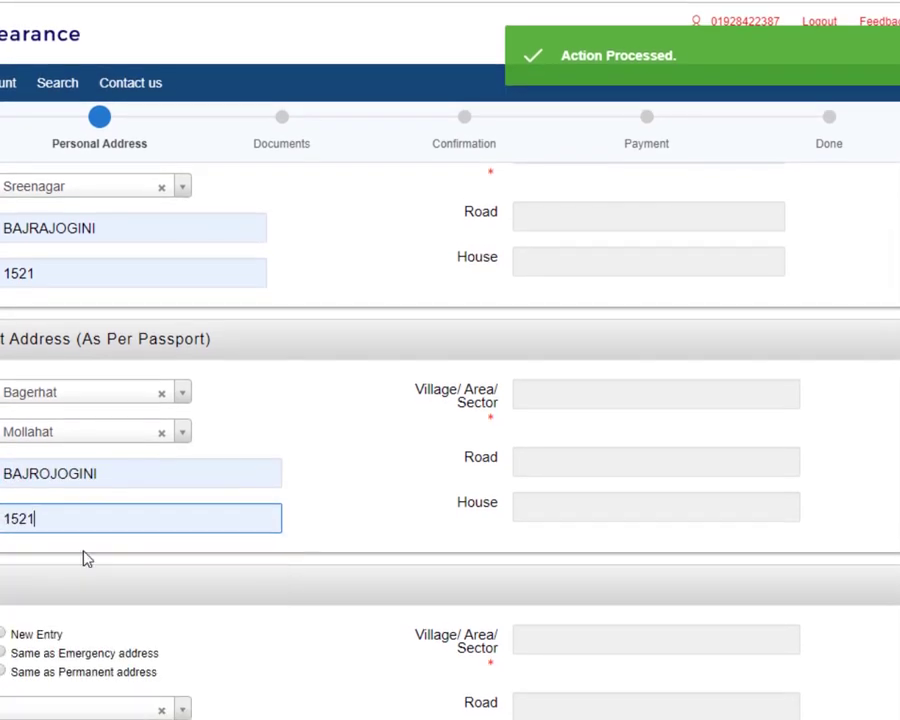
click(569, 394)
click(575, 437)
scroll(404, 450, down, 3)
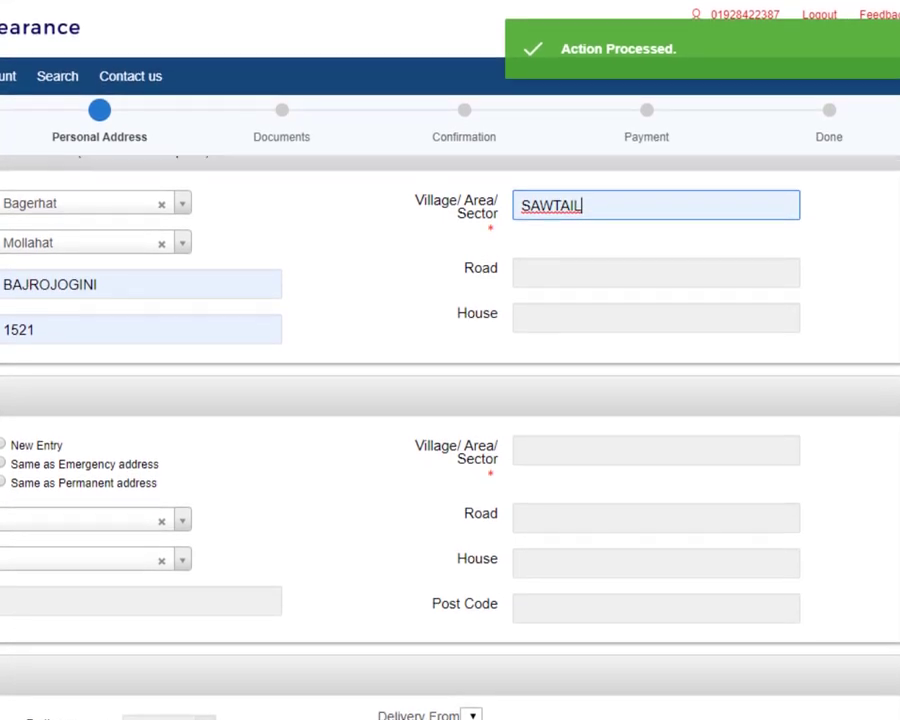
scroll(450, 450, up, 4)
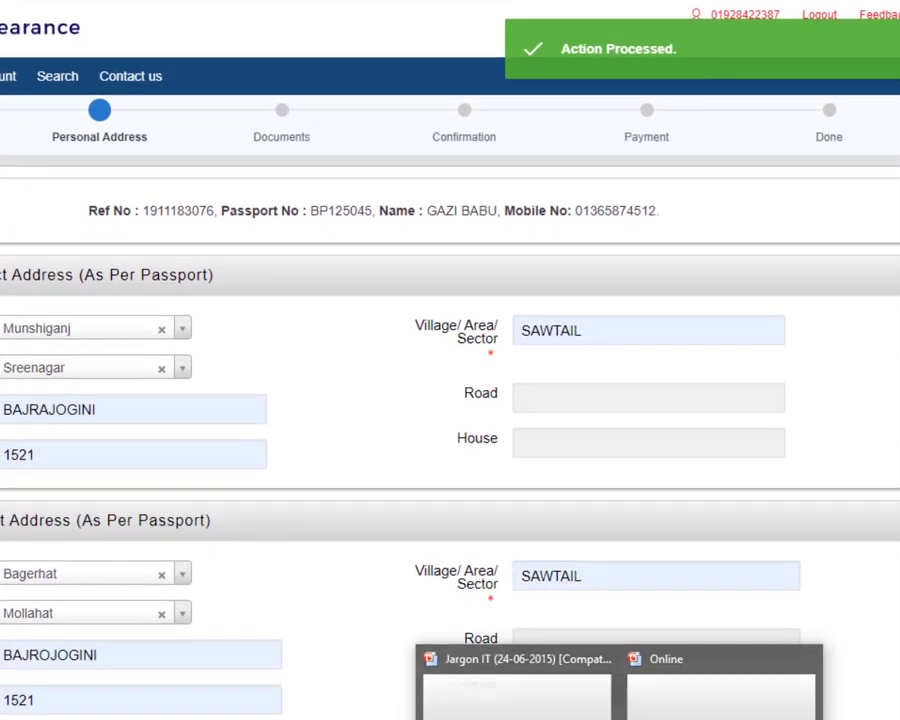
Step: Switch to the Jargon IT PowerPoint presentation from the taskbar previews
click(665, 682)
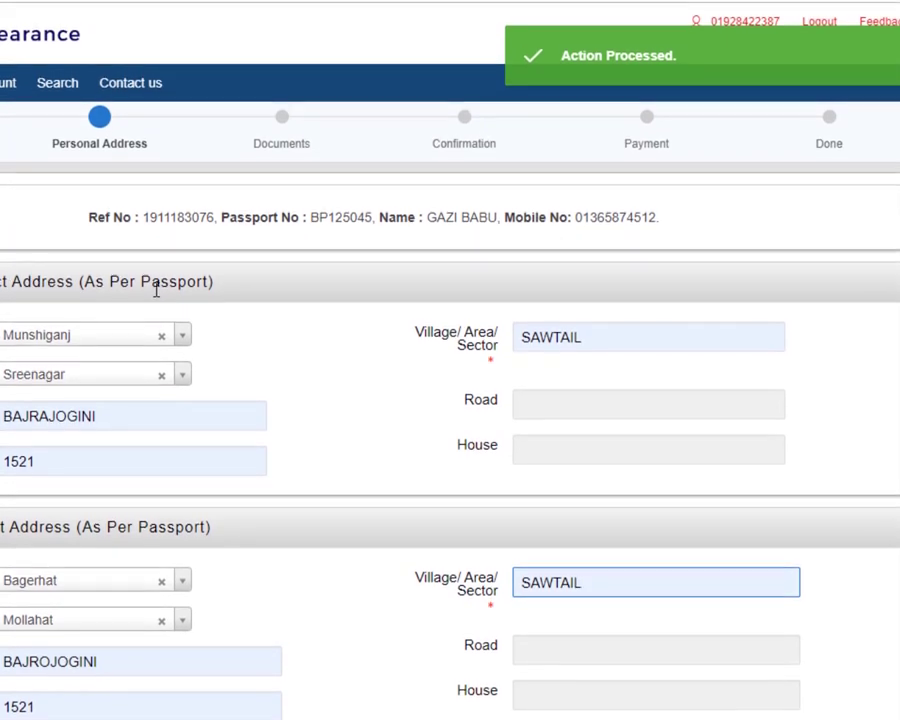
scroll(159, 458, down, 1)
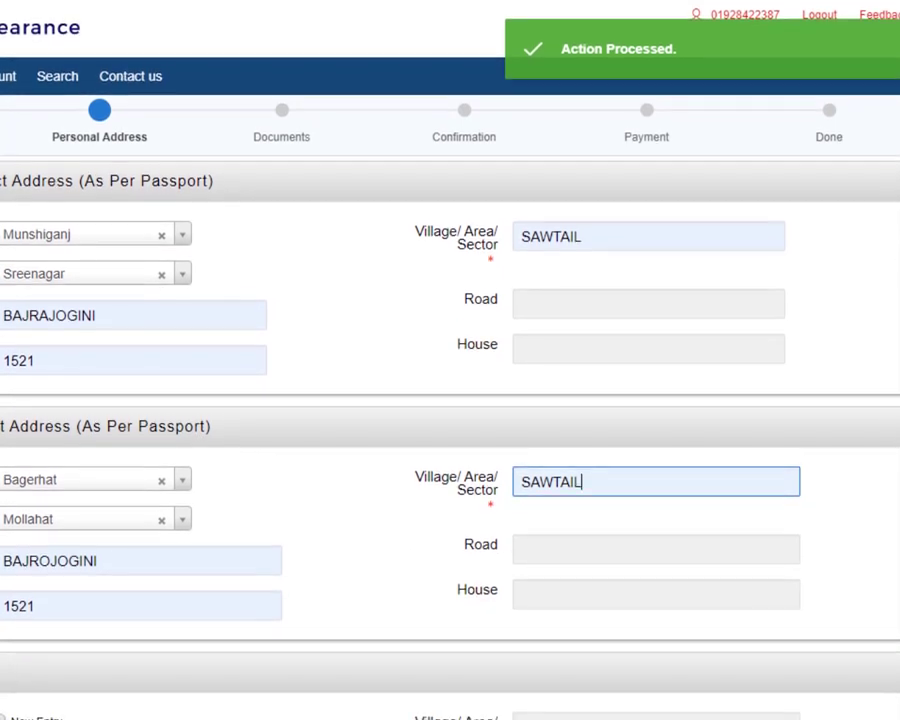
click(619, 716)
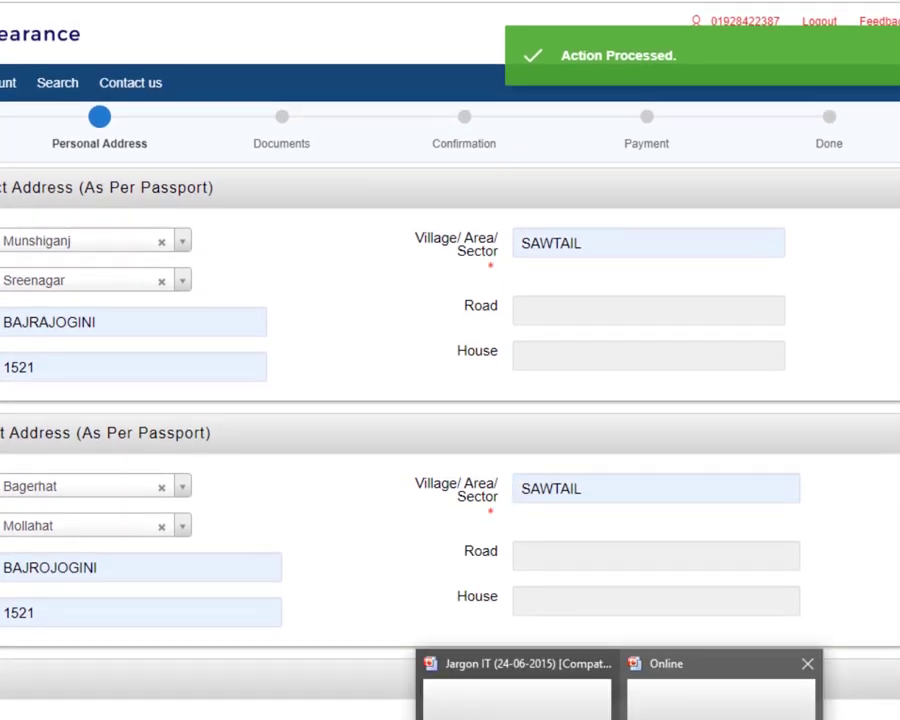
click(517, 688)
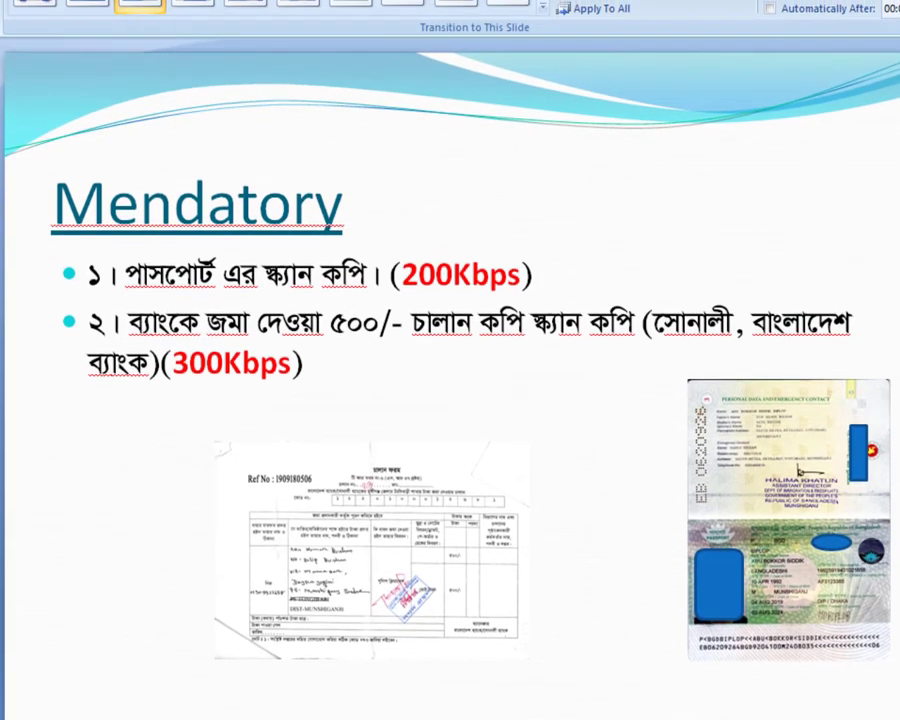
Step: Return from PowerPoint to the Online browser window showing the address form
mouse_move(618, 715)
click(700, 695)
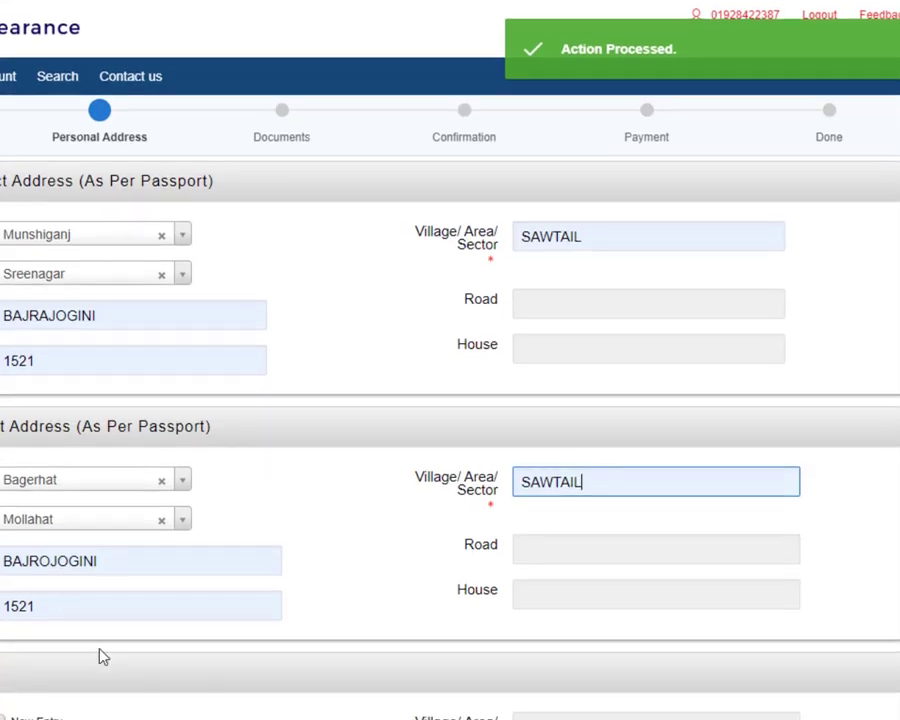
scroll(97, 594, down, 2)
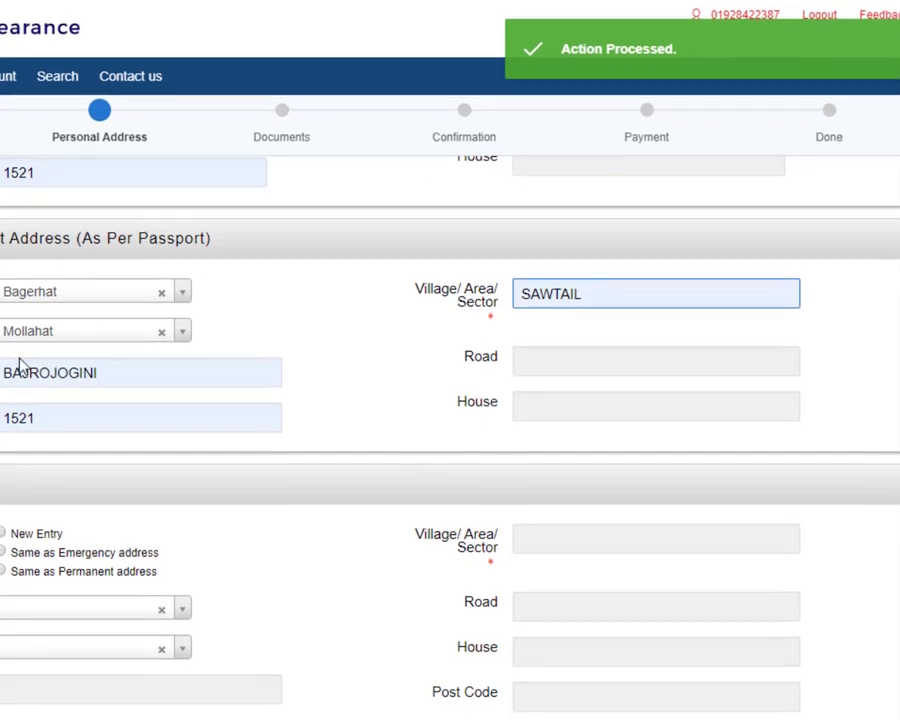
scroll(24, 395, up, 3)
scroll(28, 410, down, 2)
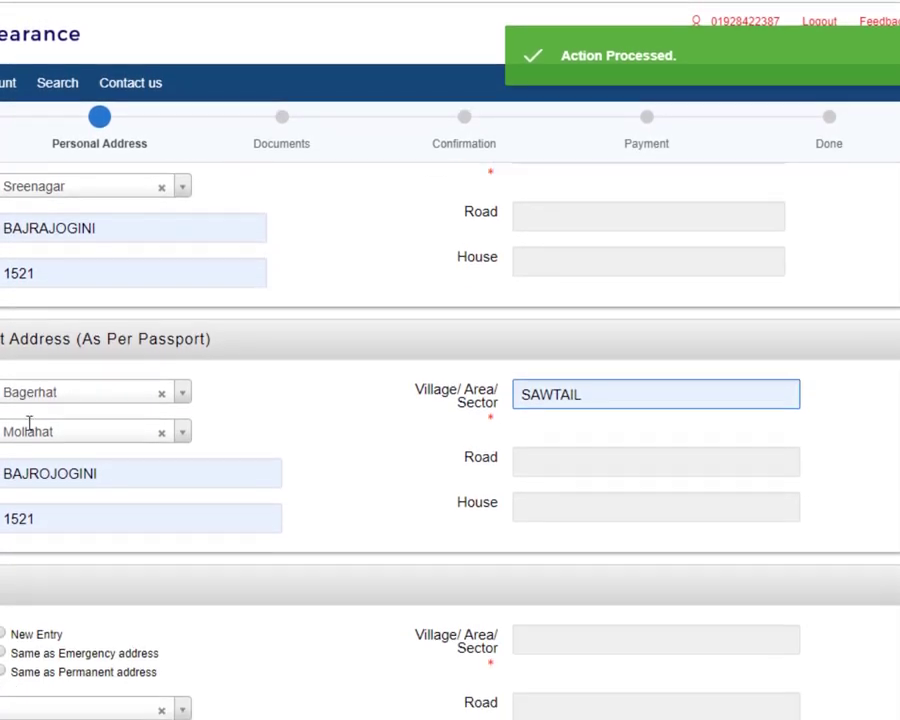
scroll(28, 437, down, 1)
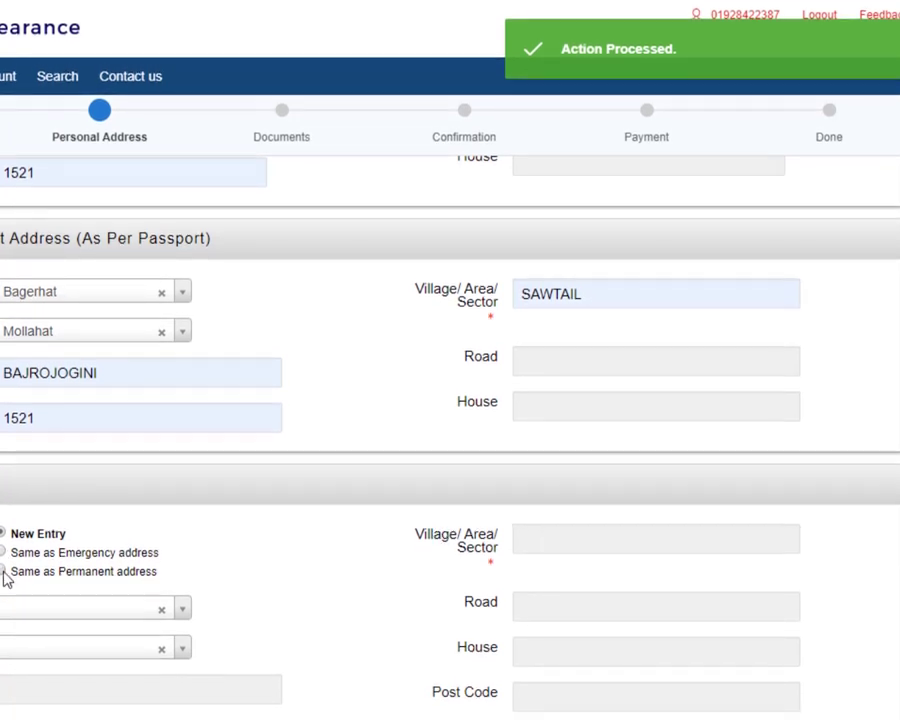
Step: Make the third address same as permanent, deliver By Hand from SP Office/ Metro HQ, and save
click(3, 569)
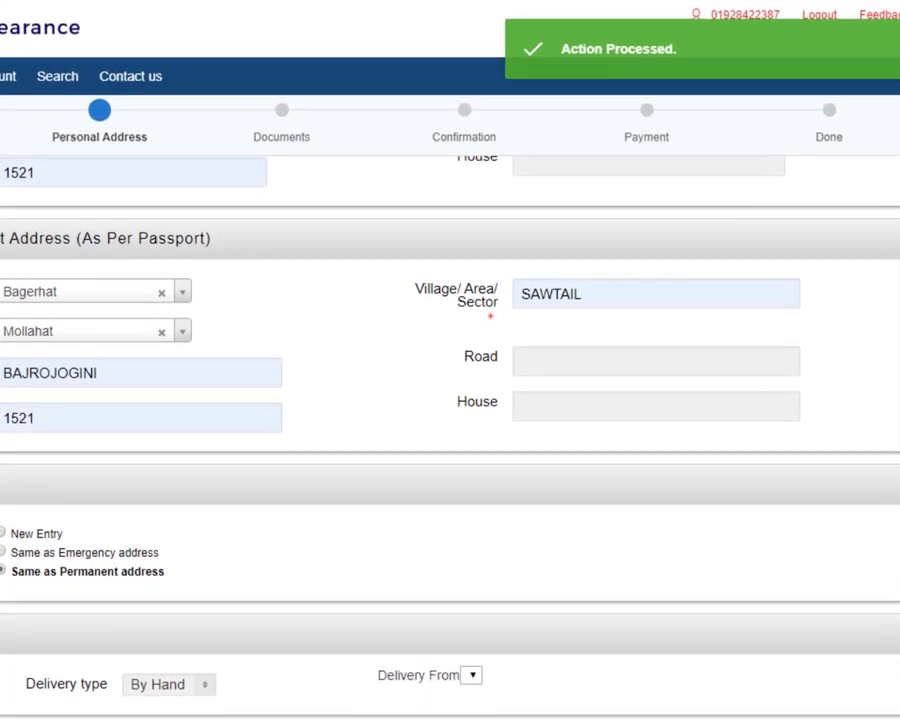
click(158, 714)
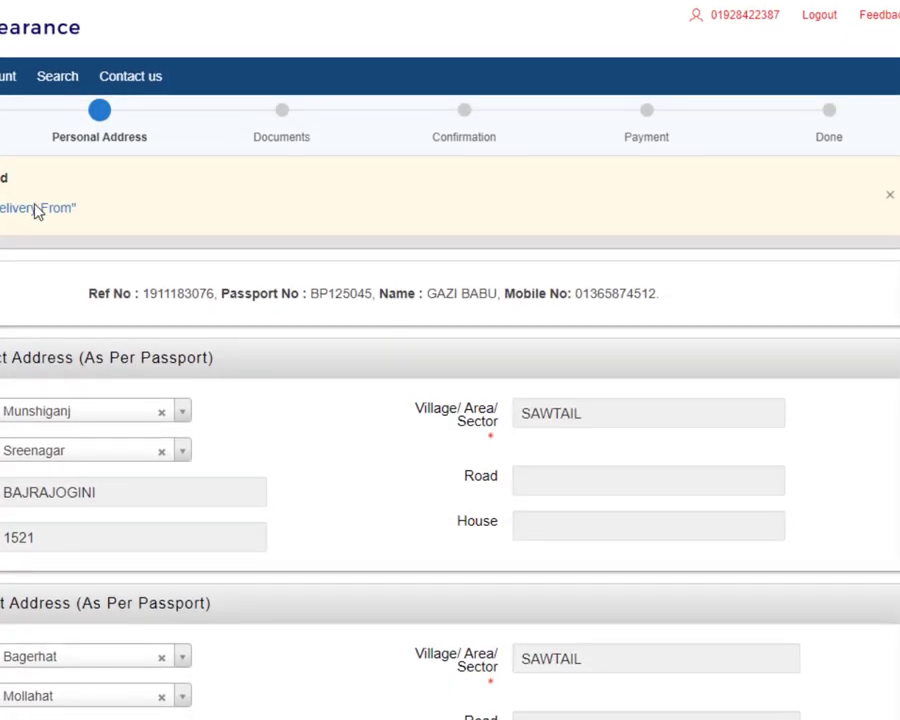
scroll(113, 236, down, 5)
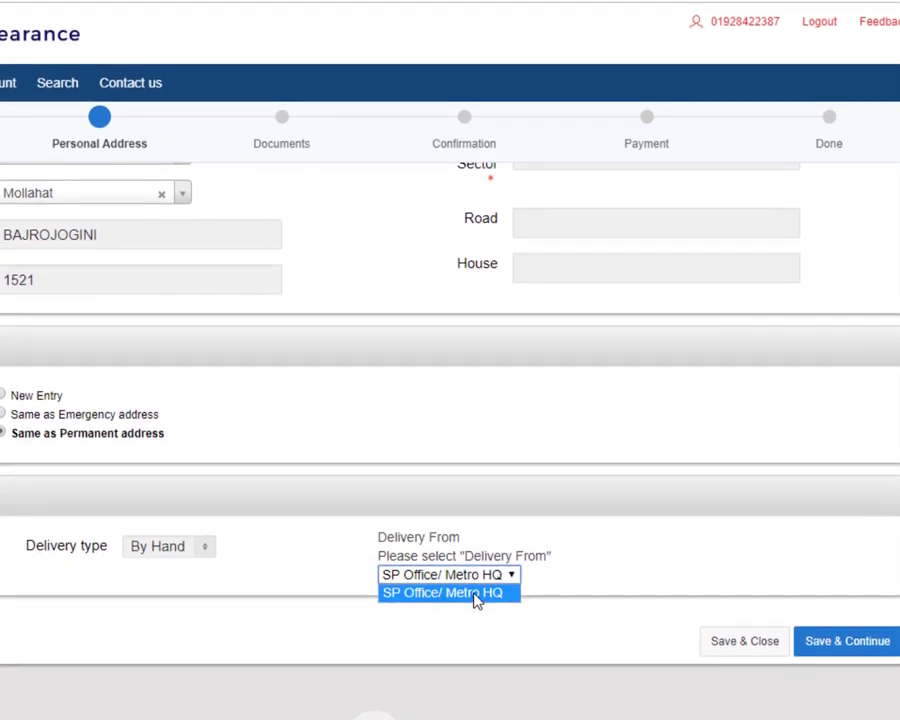
click(480, 582)
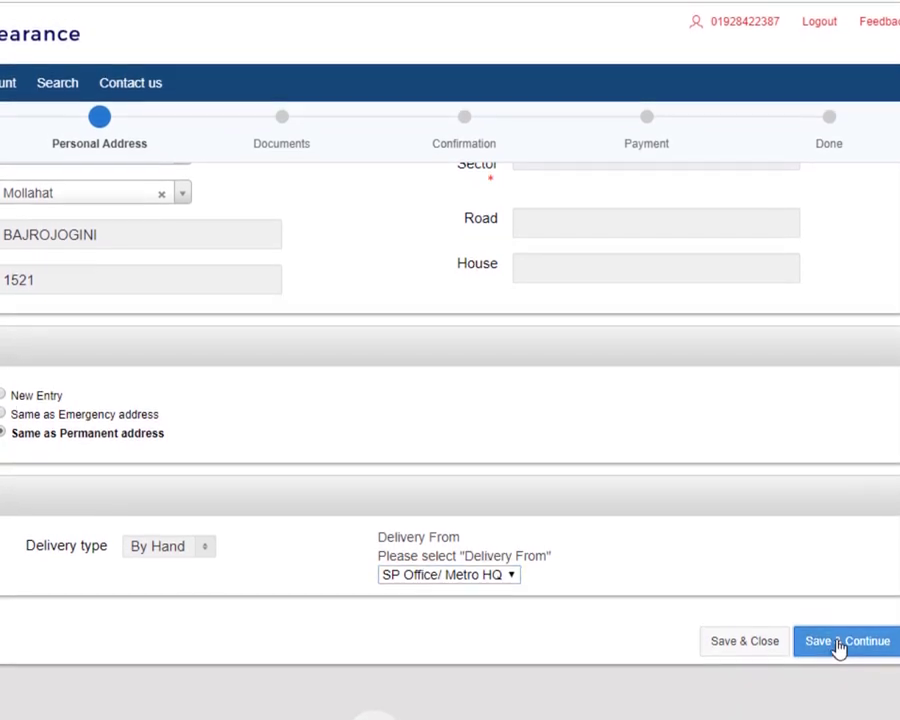
click(838, 634)
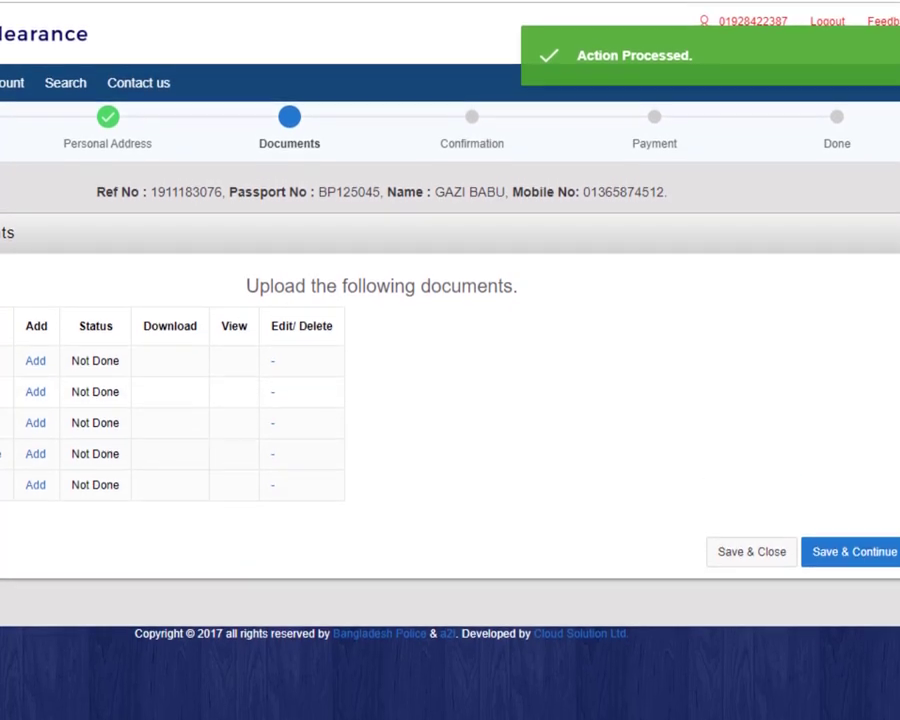
Step: Upload Passport.jpg as the passport scan copy document
click(37, 352)
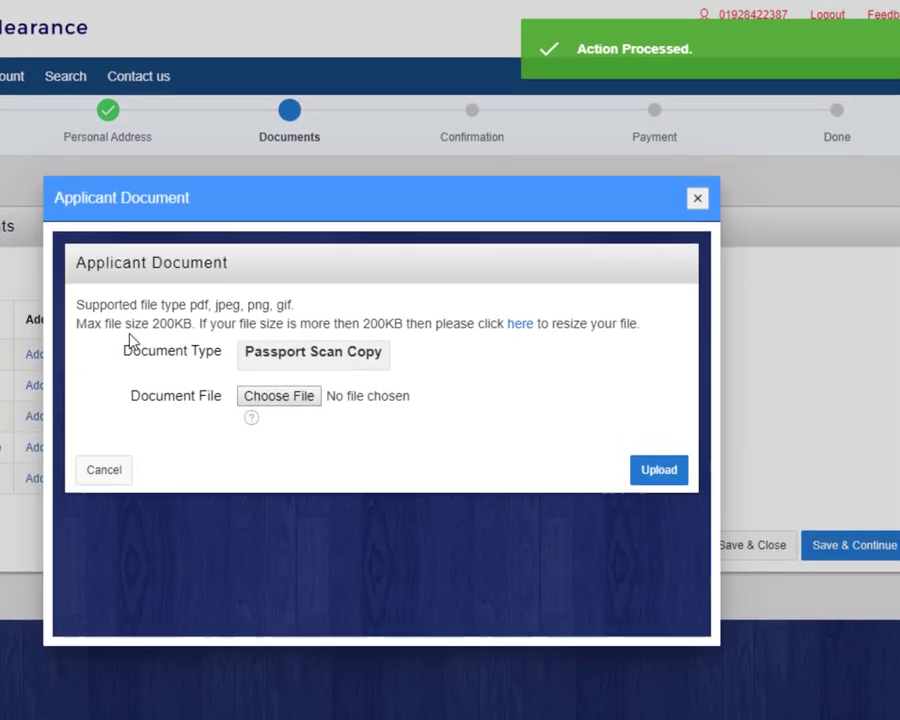
click(278, 393)
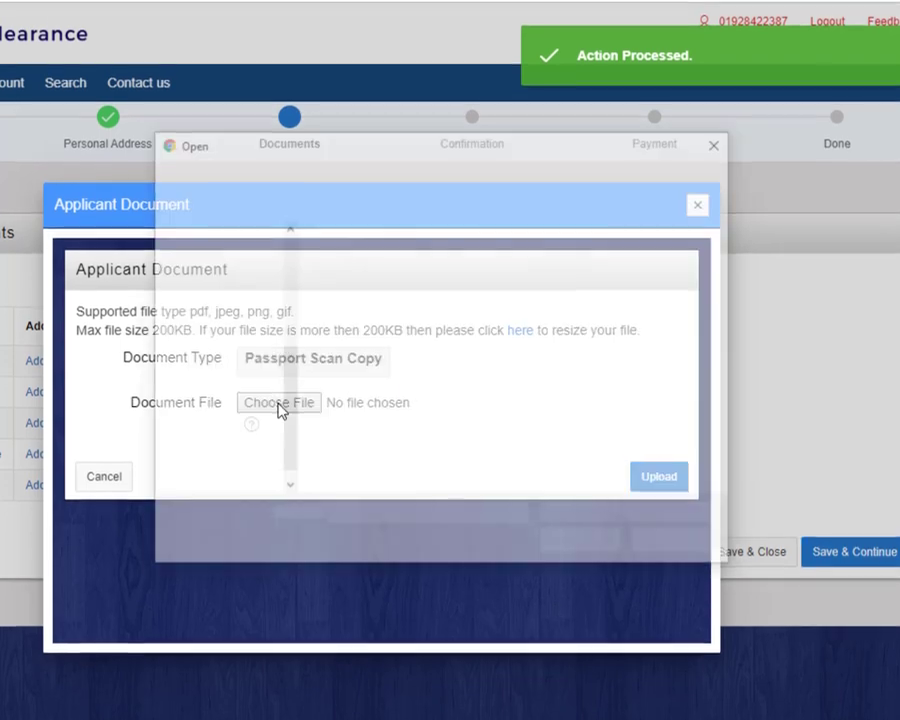
click(239, 177)
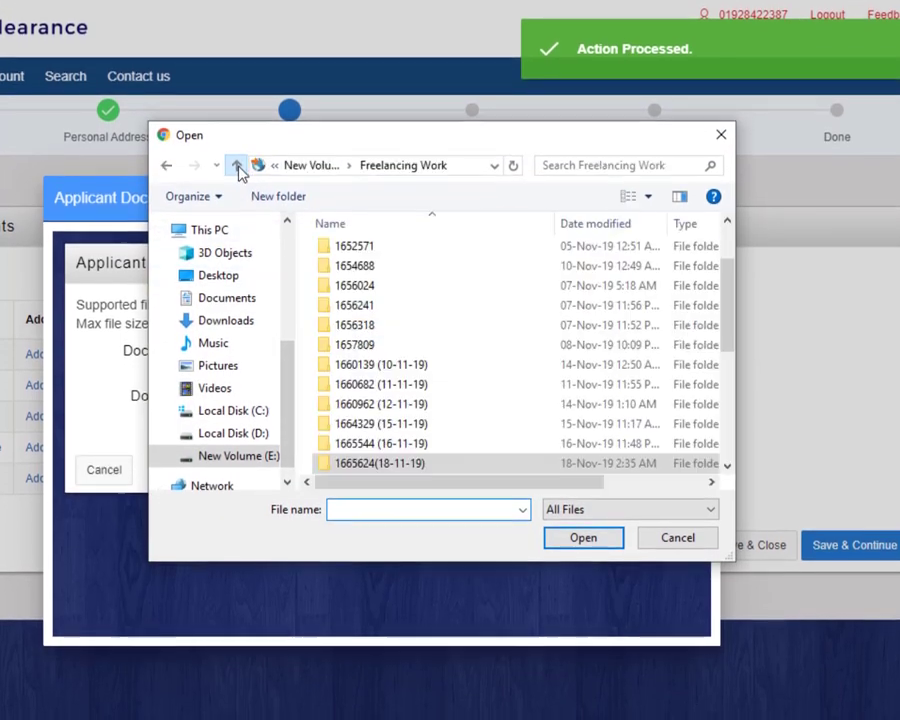
click(238, 176)
click(238, 176)
click(613, 165)
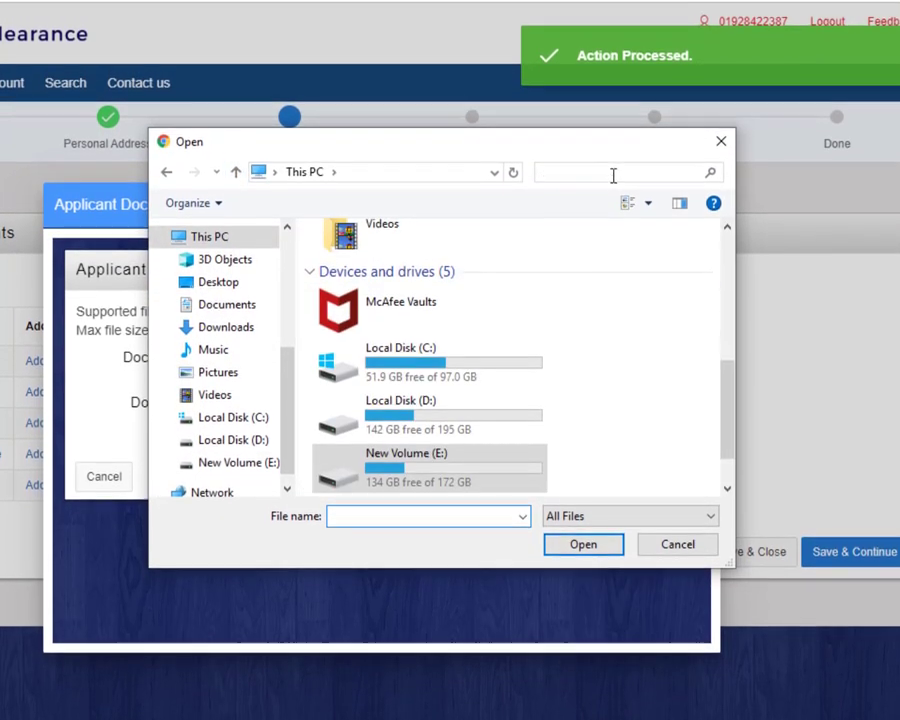
text(PASS)
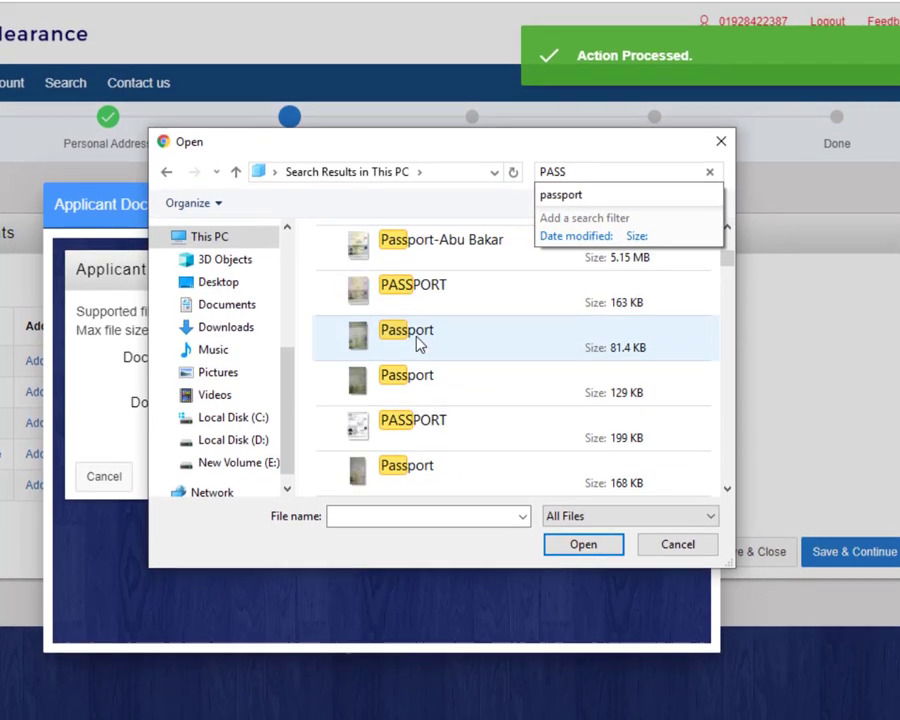
scroll(411, 395, down, 3)
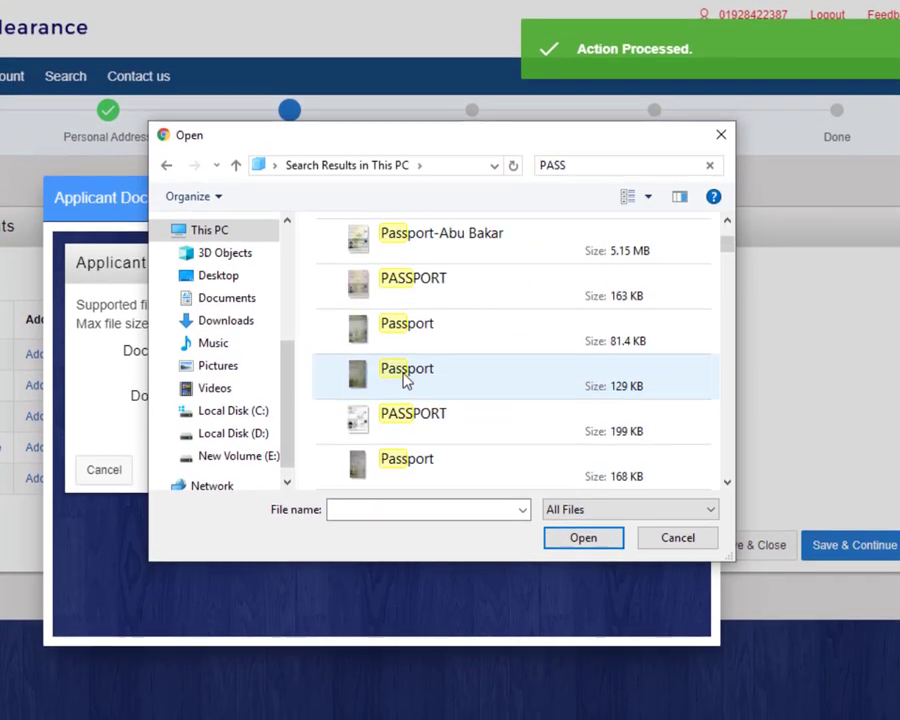
double_click(407, 392)
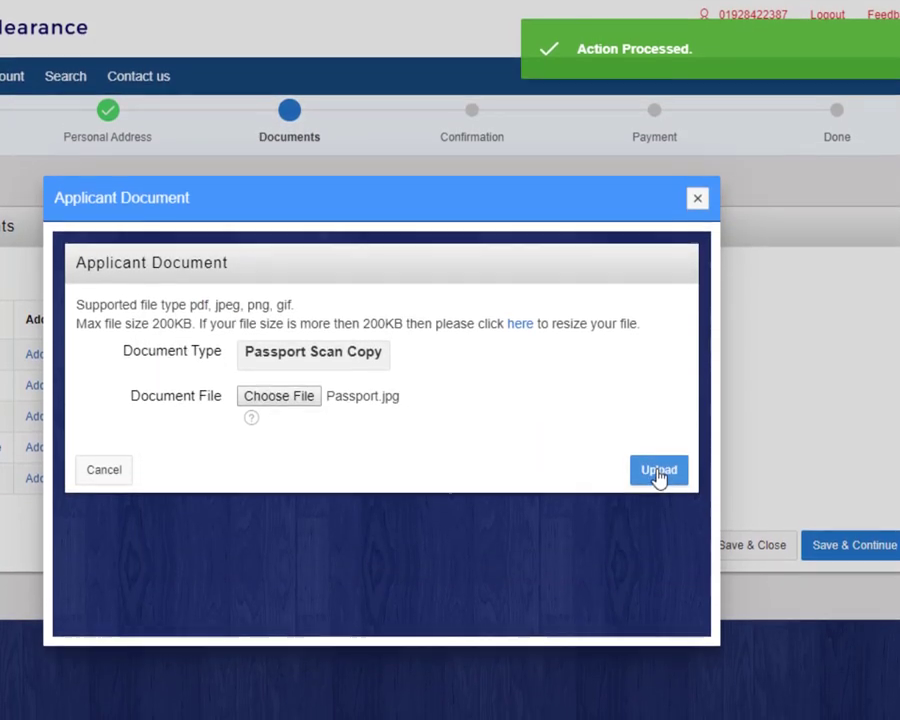
click(658, 484)
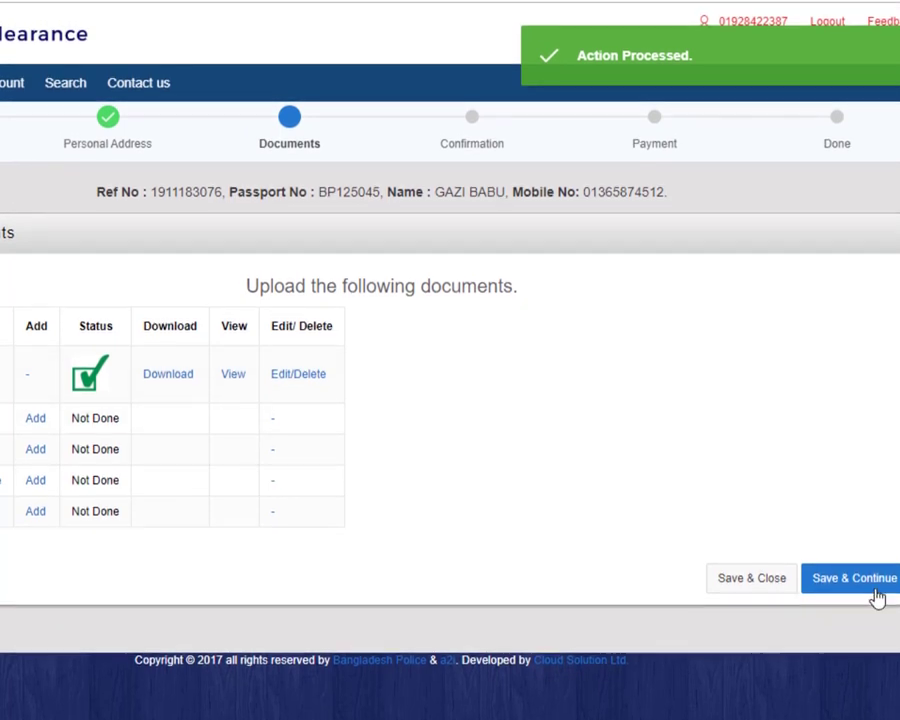
Step: Advance to the Confirmation step and review the application summary before final submission
click(846, 575)
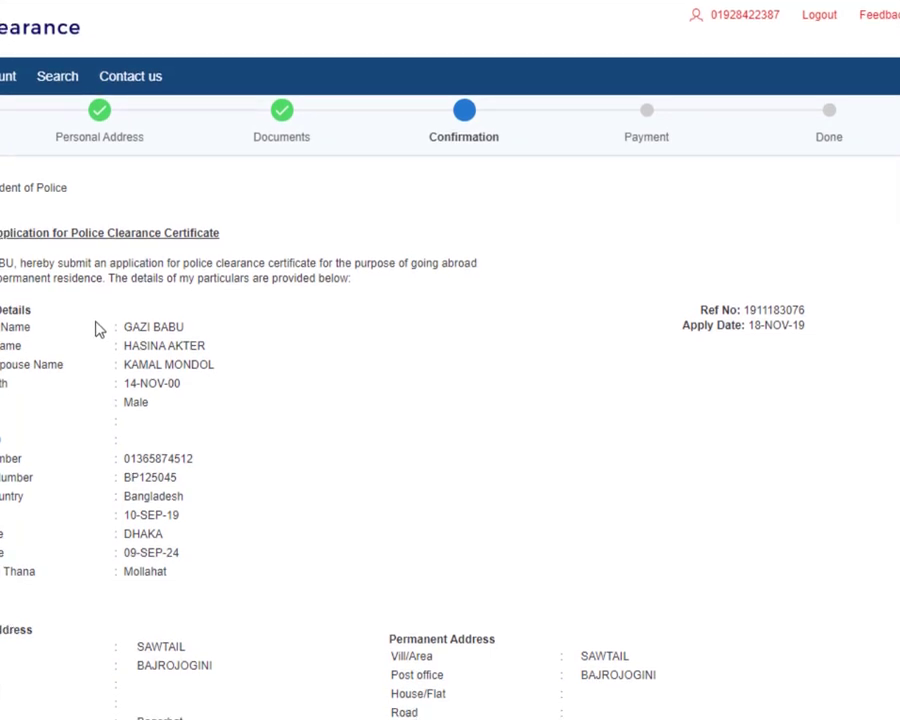
scroll(196, 340, down, 3)
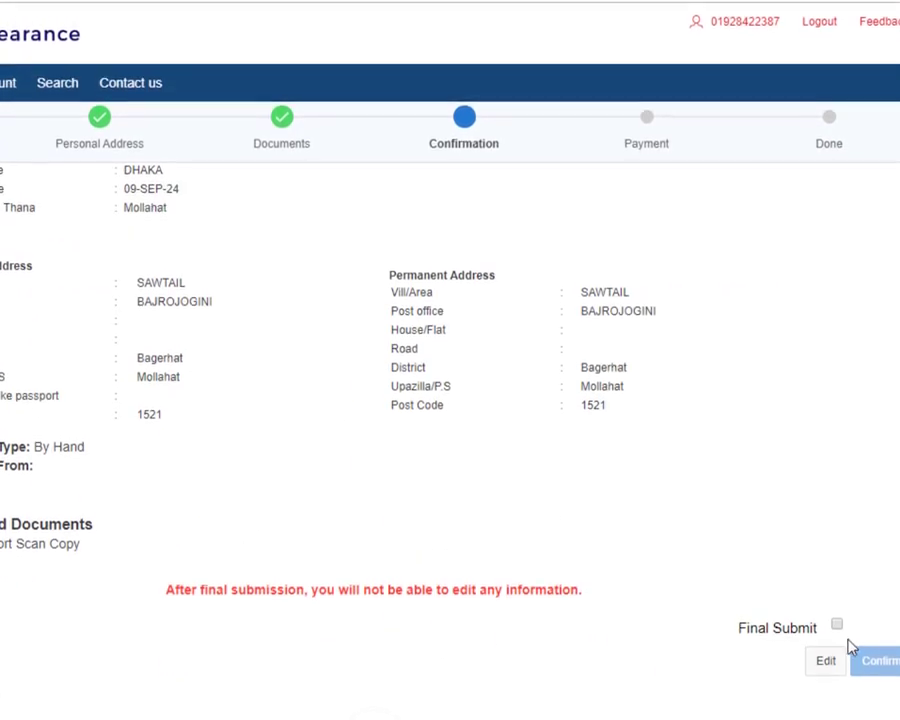
scroll(215, 505, up, 3)
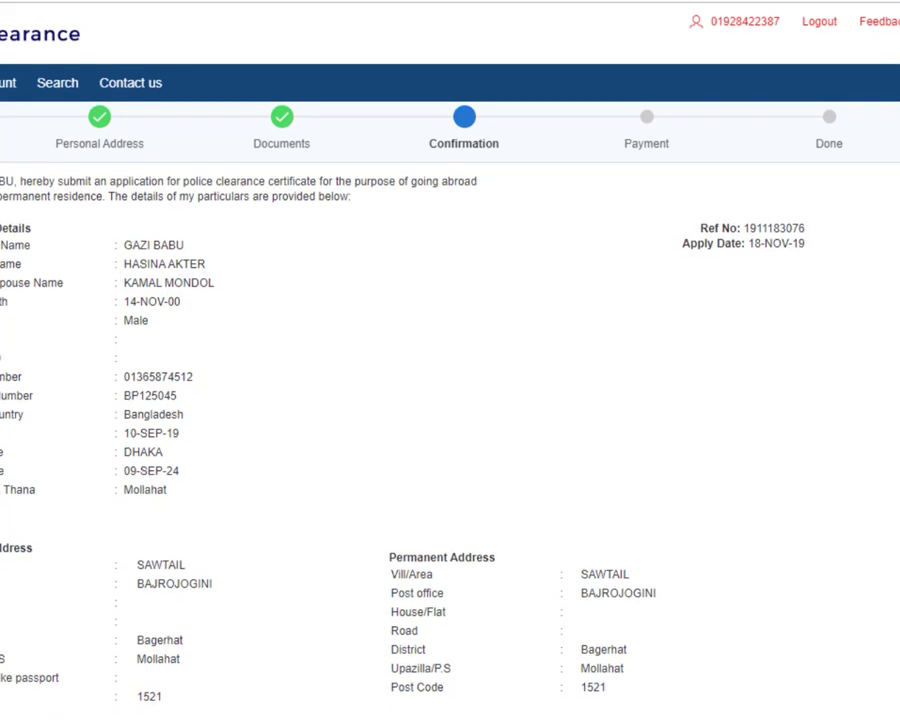
scroll(85, 517, down, 2)
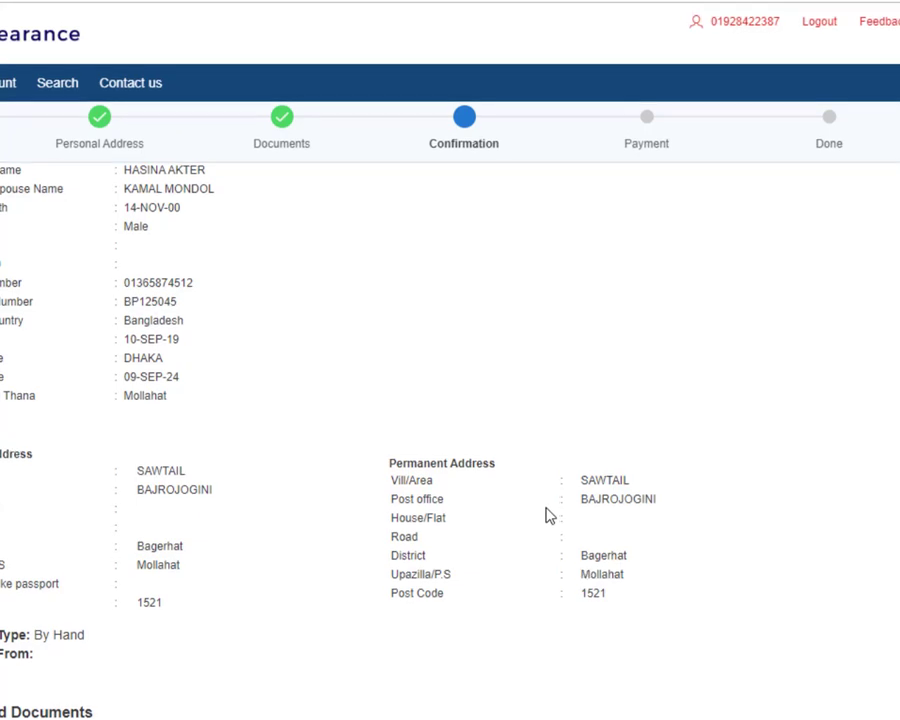
scroll(221, 568, down, 1)
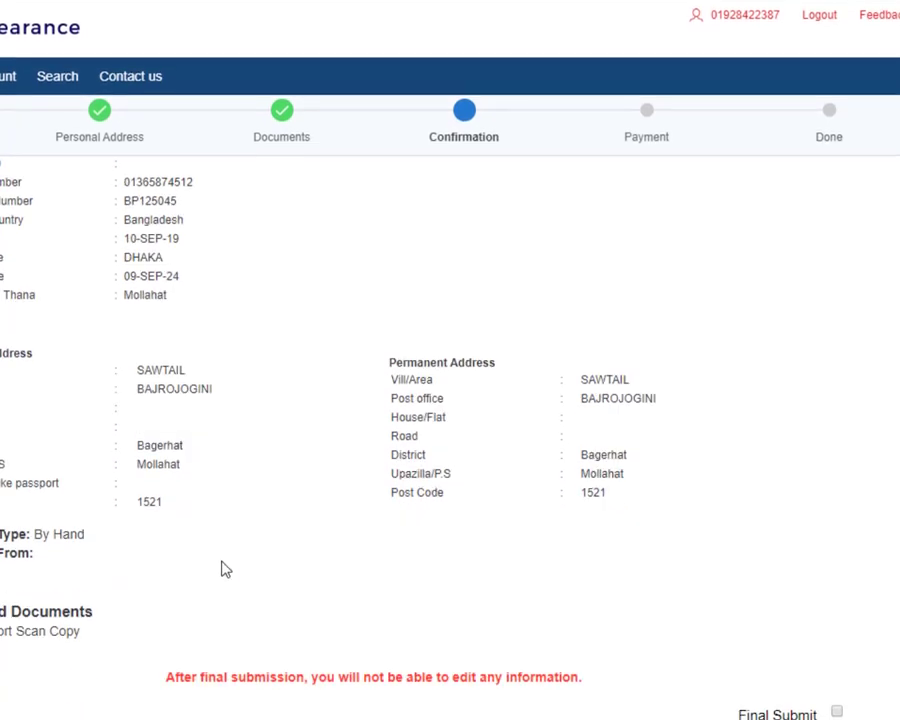
scroll(146, 321, up, 3)
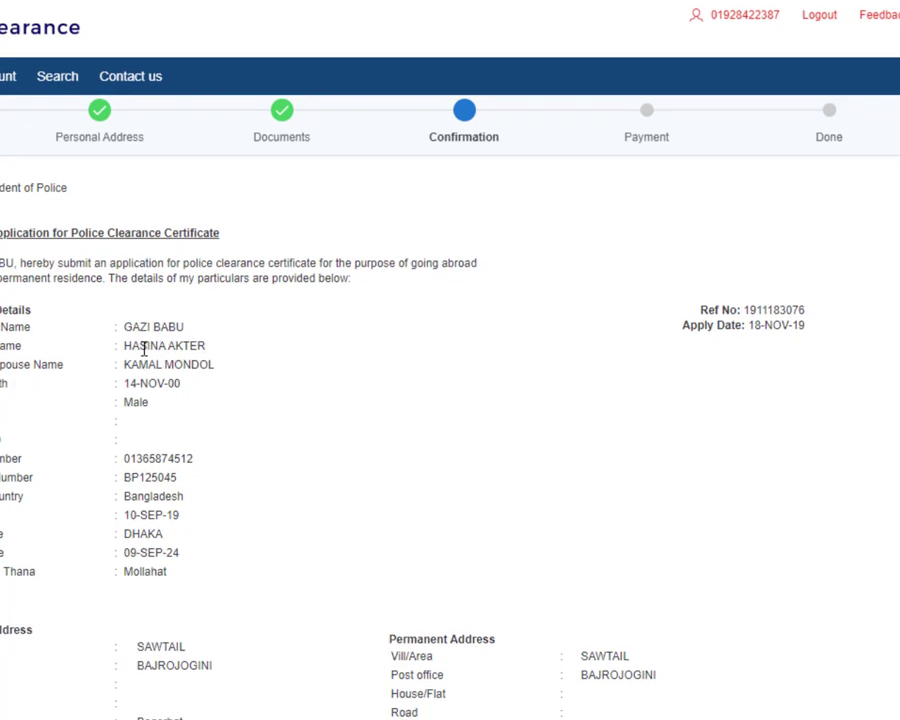
scroll(213, 398, down, 3)
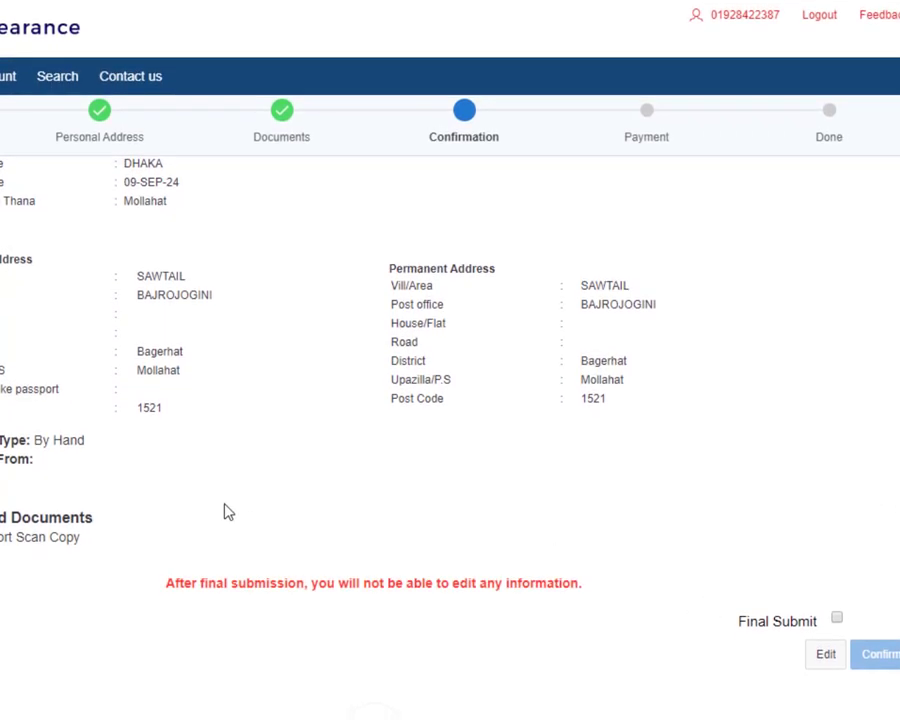
scroll(97, 335, up, 2)
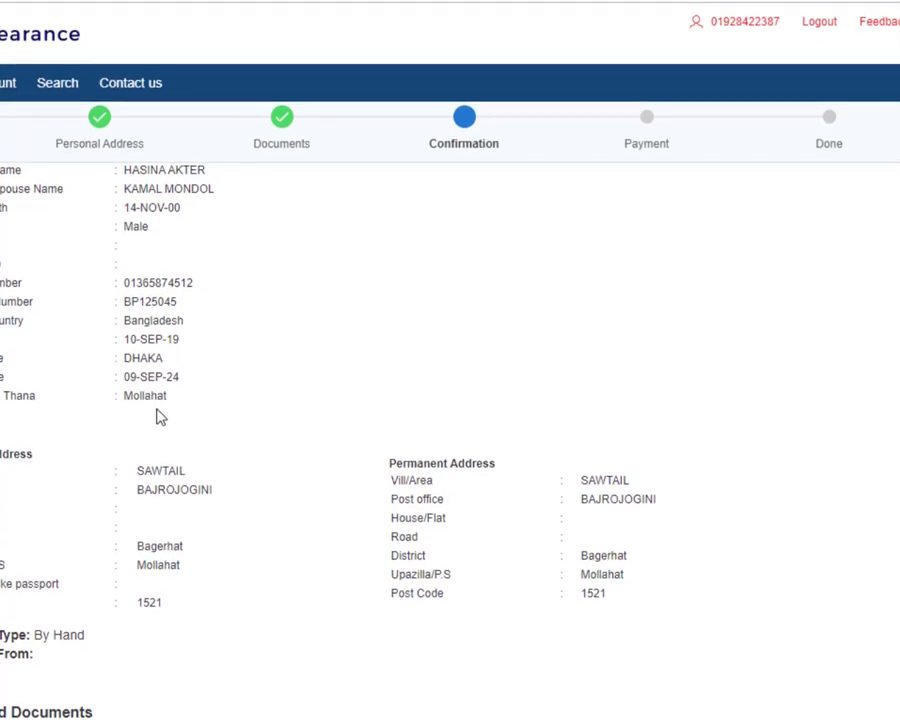
scroll(160, 420, down, 2)
scroll(195, 557, up, 3)
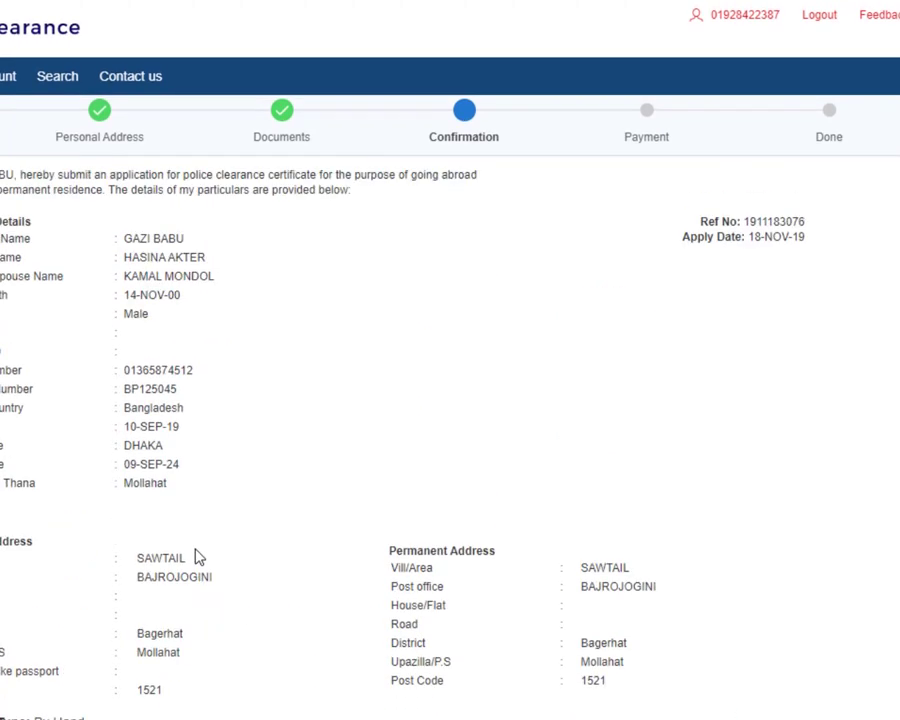
scroll(580, 520, down, 3)
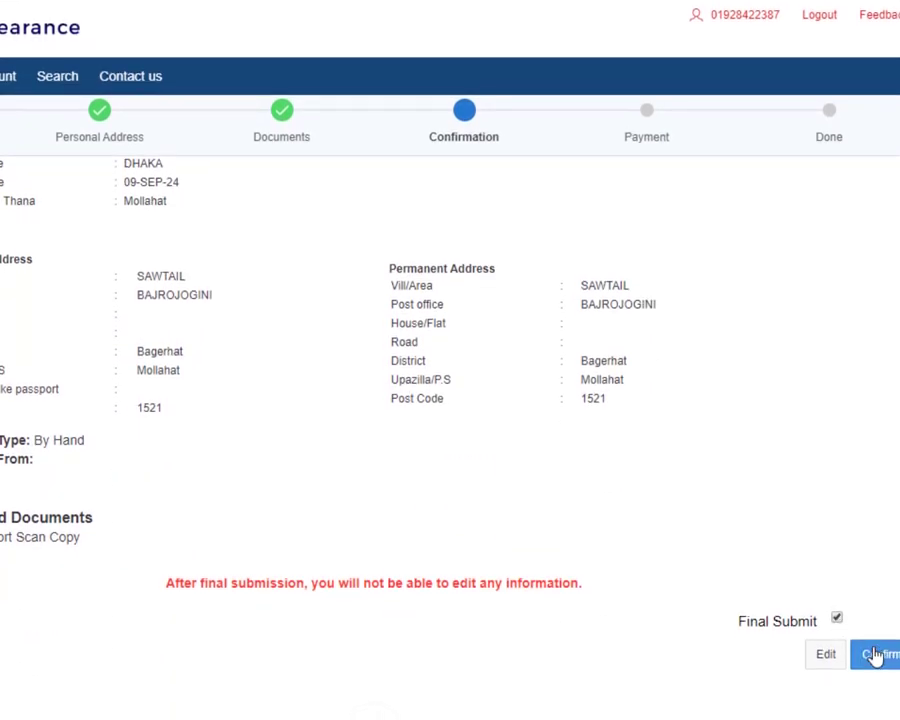
Step: Confirm the application, then highlight the Ref No, Passport No and Mobile lines
click(877, 648)
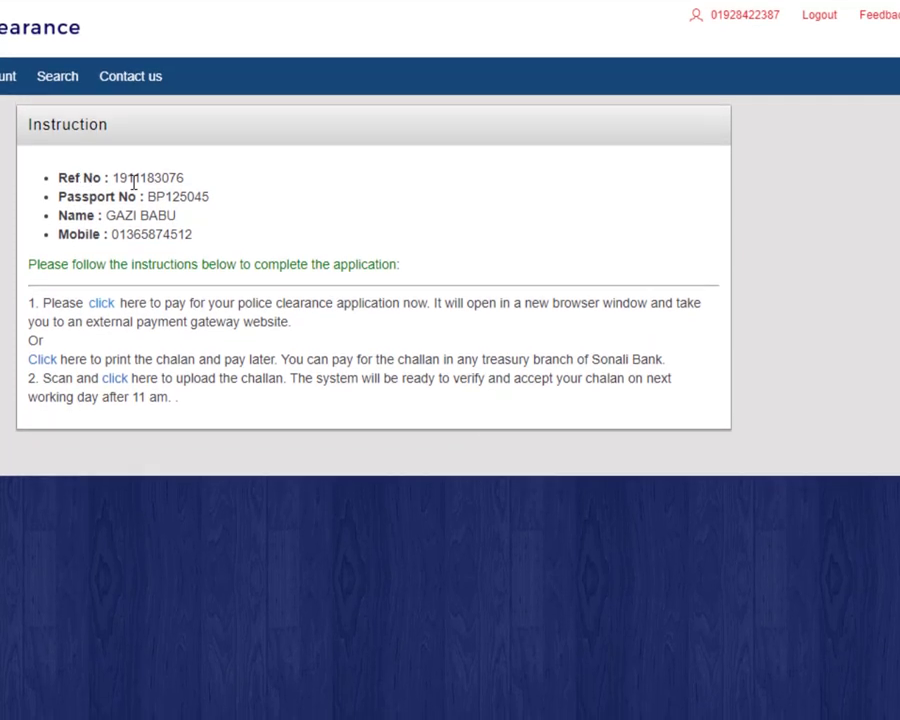
drag(184, 188, 134, 187)
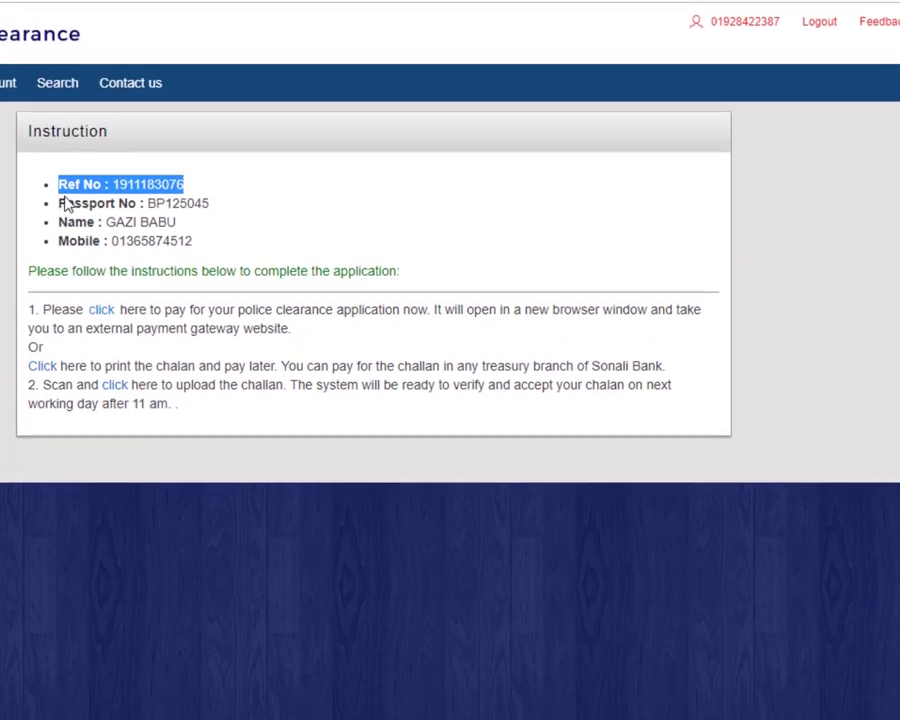
drag(60, 193, 212, 206)
drag(58, 225, 208, 242)
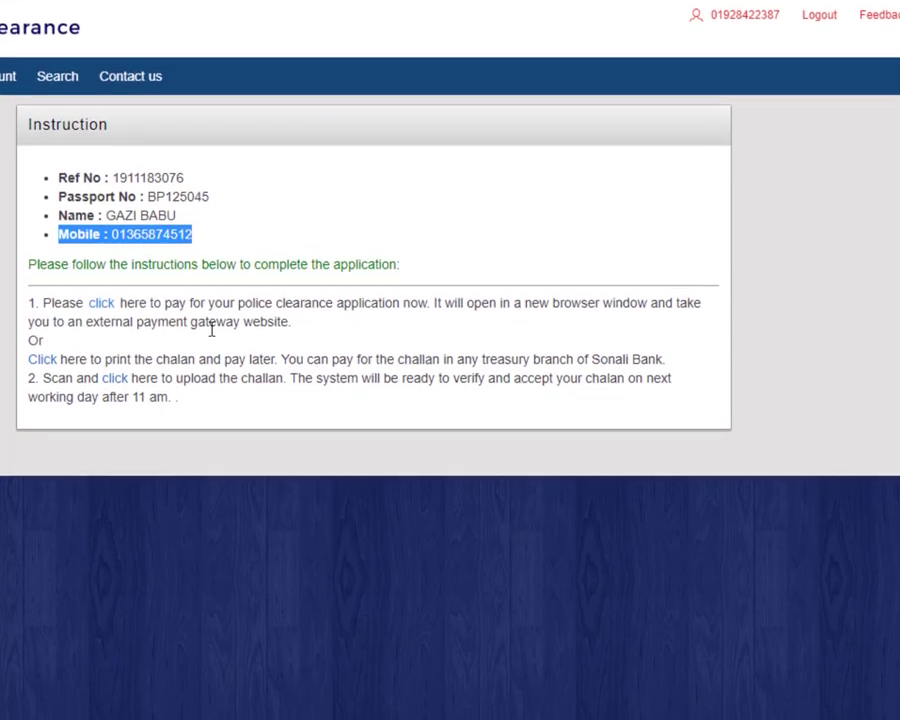
Step: Open the e-Challan online form for the 500-taka police clearance fee and scroll through it
click(103, 300)
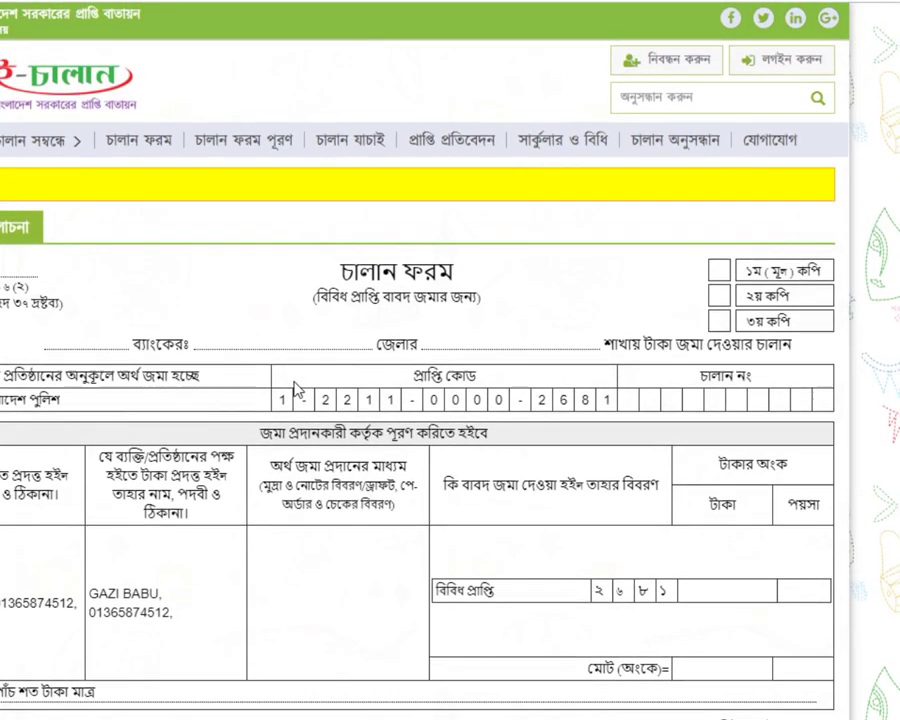
scroll(374, 458, down, 1)
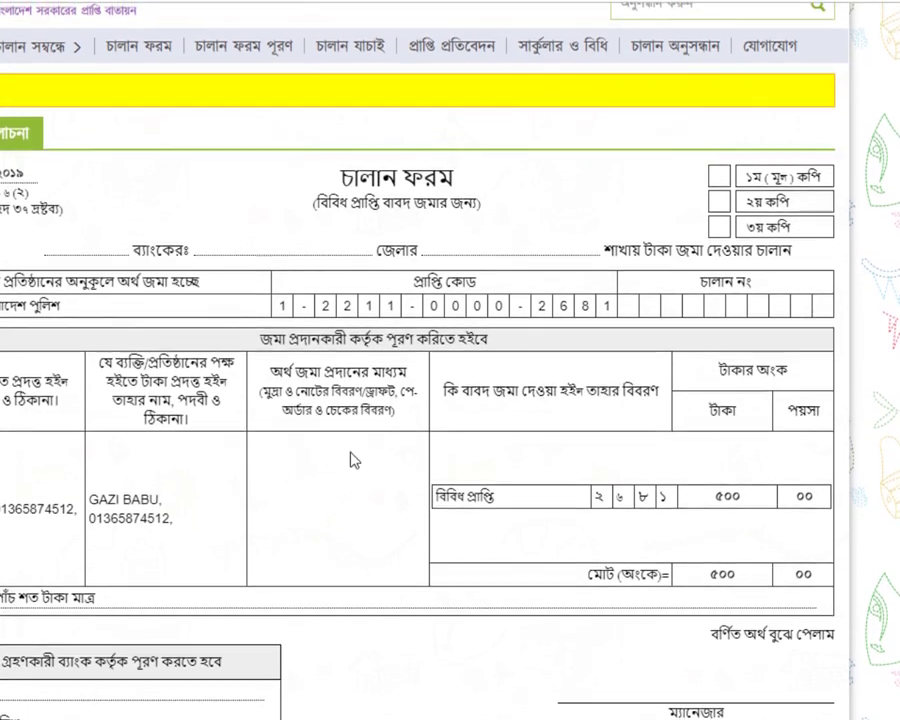
scroll(297, 530, down, 2)
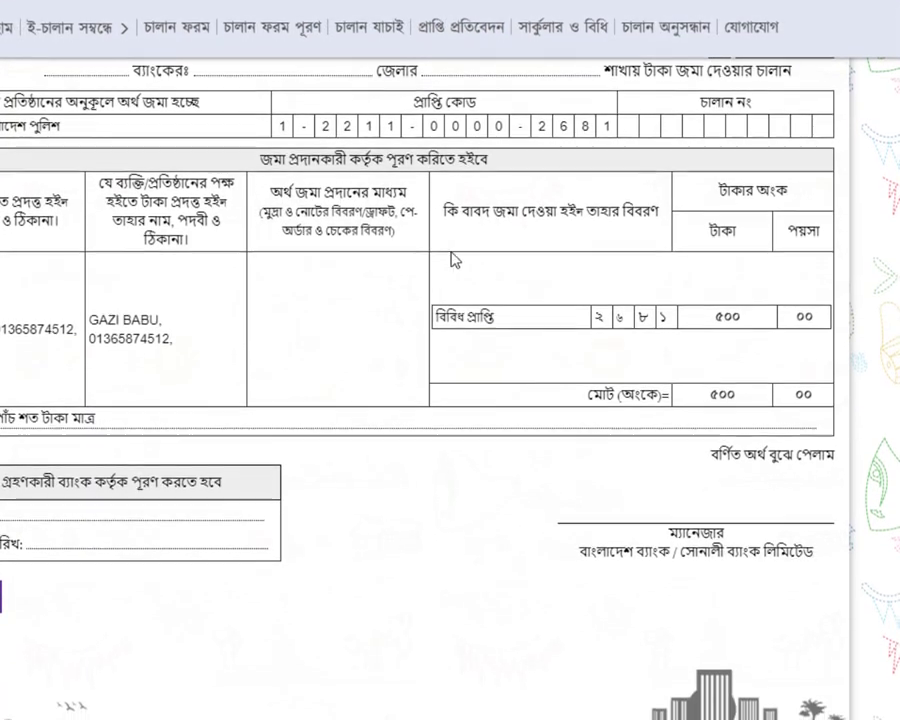
scroll(347, 429, up, 3)
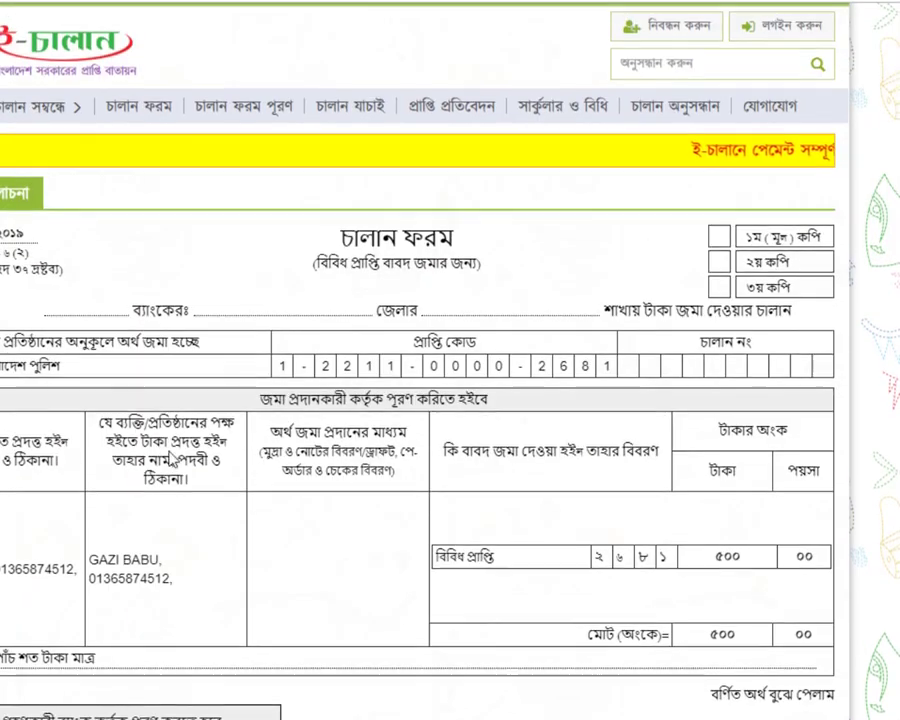
scroll(145, 476, down, 3)
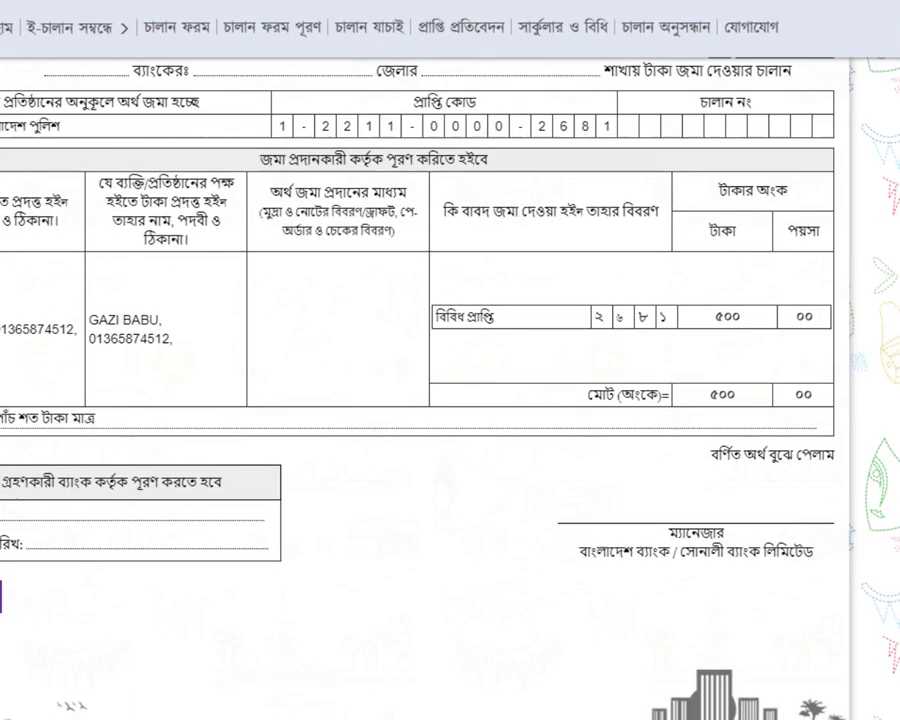
scroll(300, 496, up, 3)
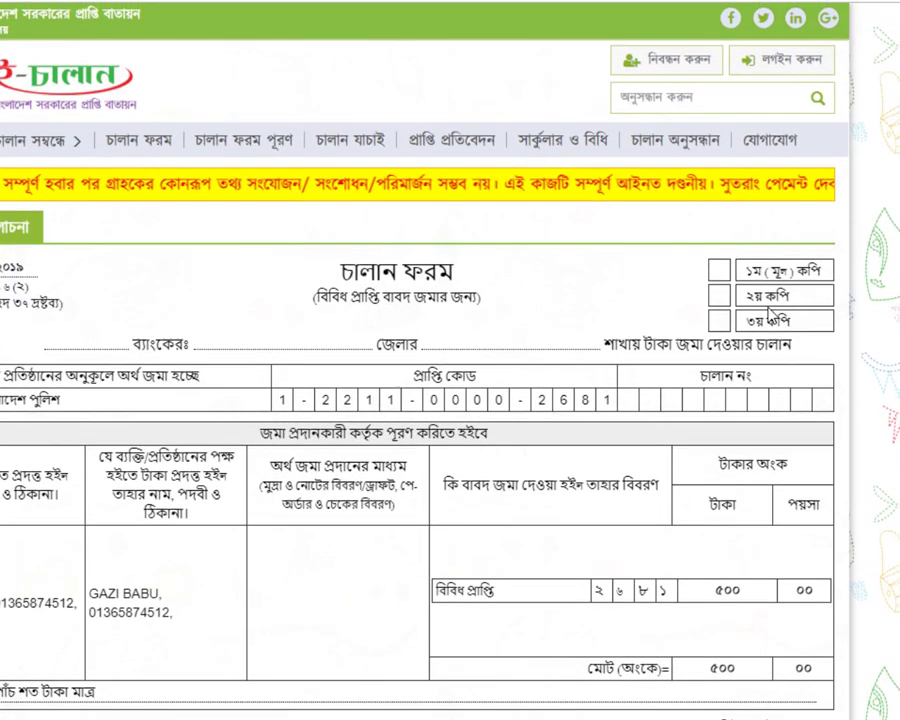
scroll(197, 405, down, 3)
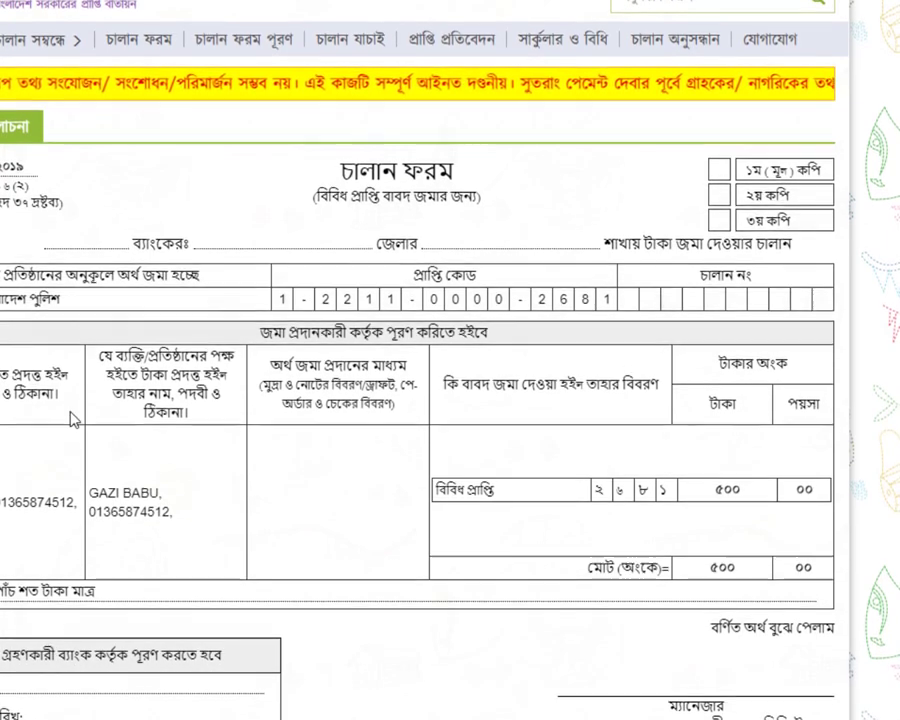
scroll(113, 608, up, 3)
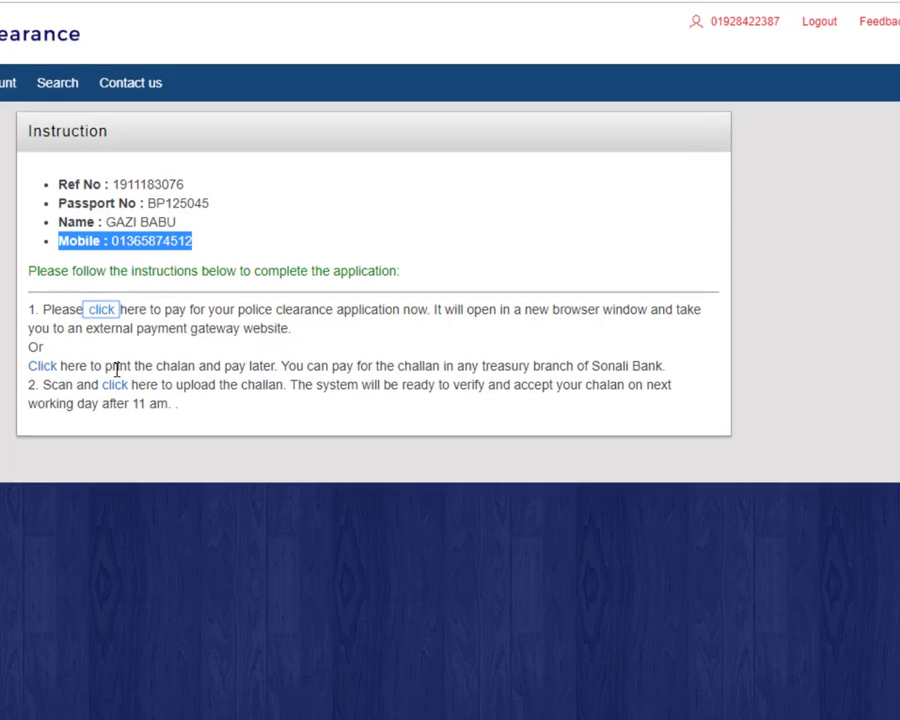
click(36, 355)
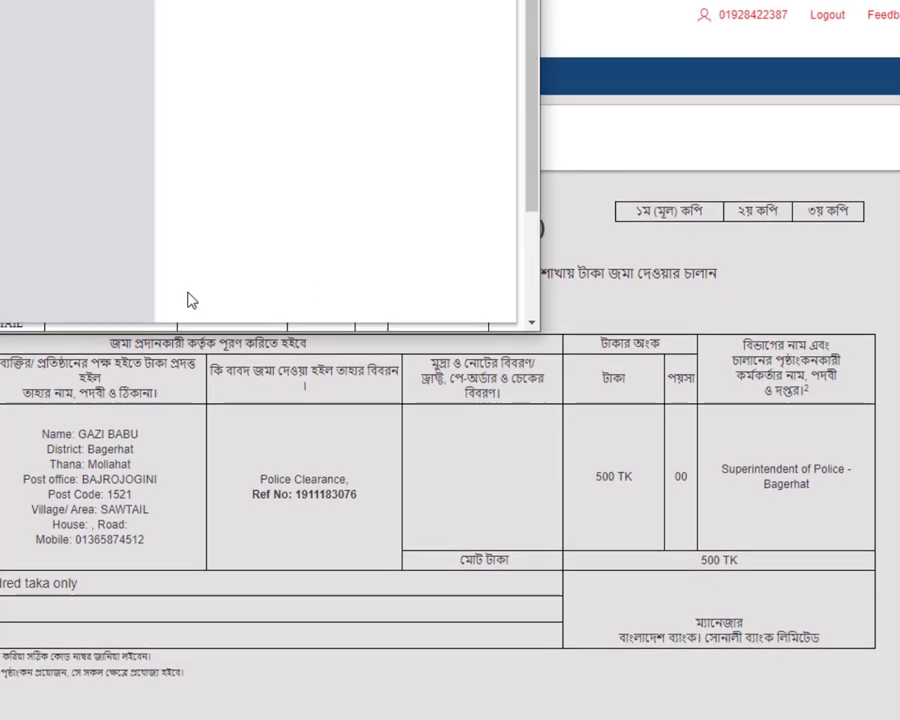
click(465, 289)
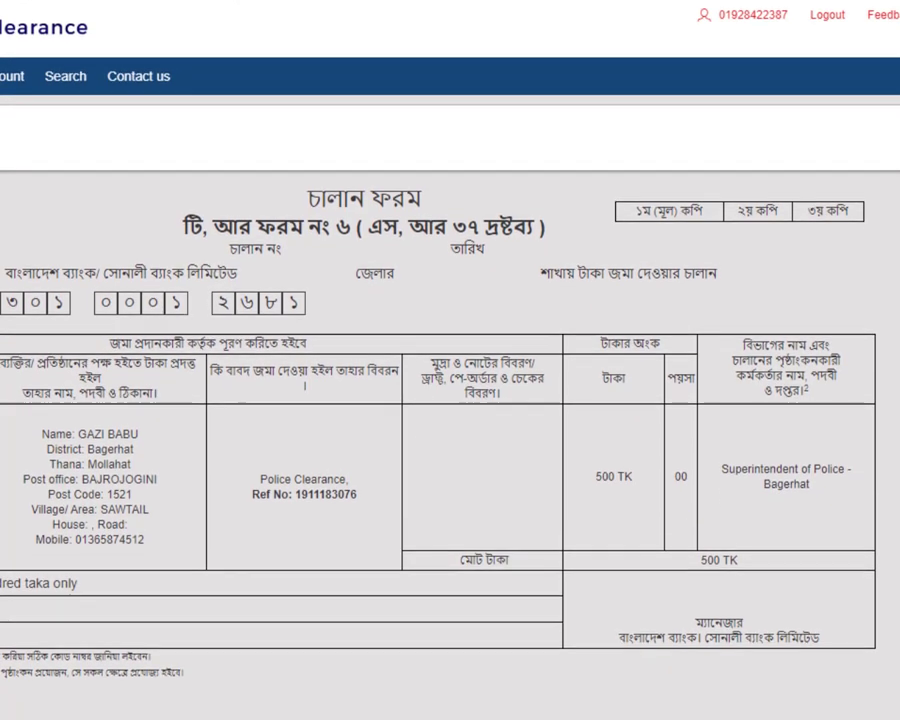
key(Escape)
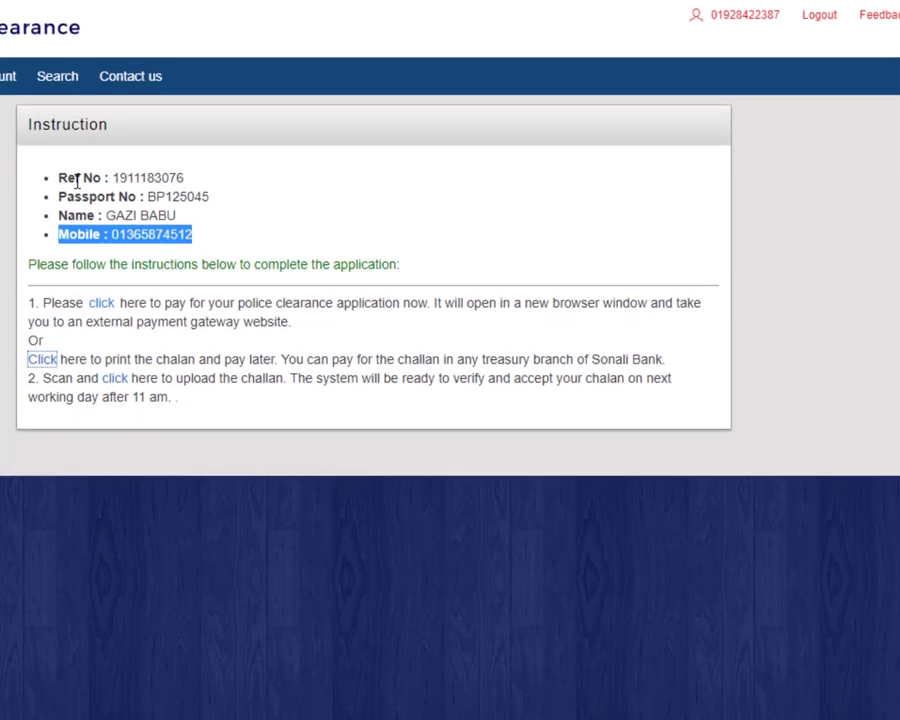
drag(118, 174, 174, 174)
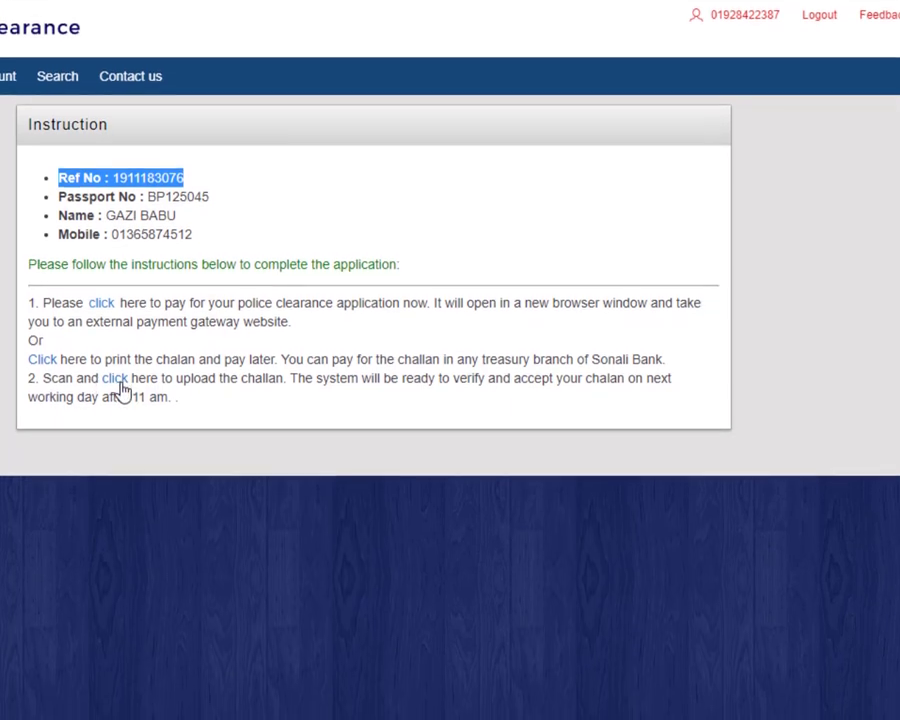
Step: Set the challan to Sonali Bank, Munshiganj district, Munshiganj Branch, dated 04-Nov-19
click(118, 389)
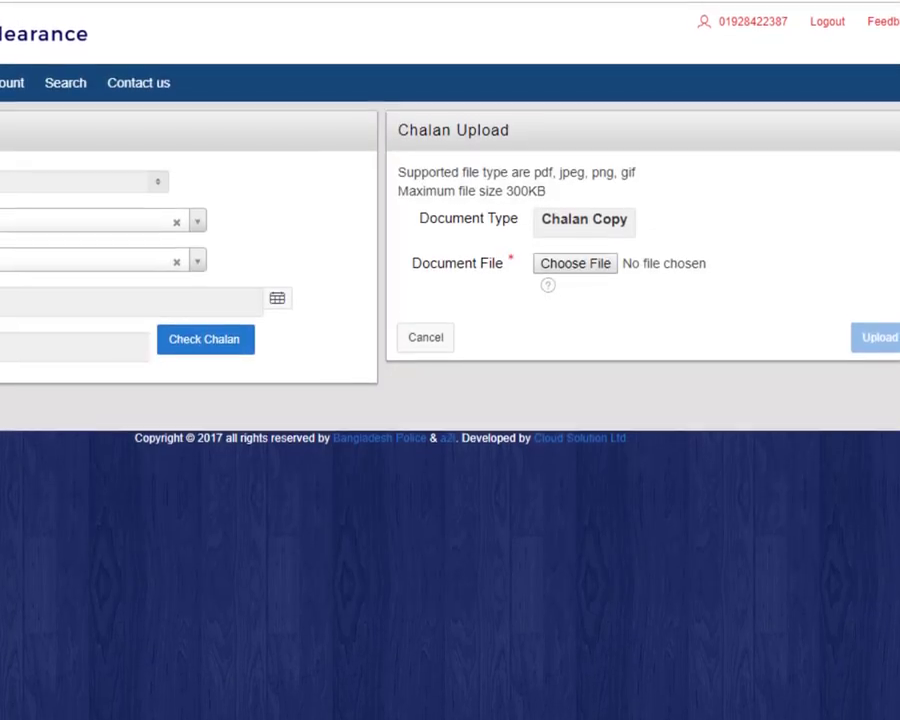
click(30, 245)
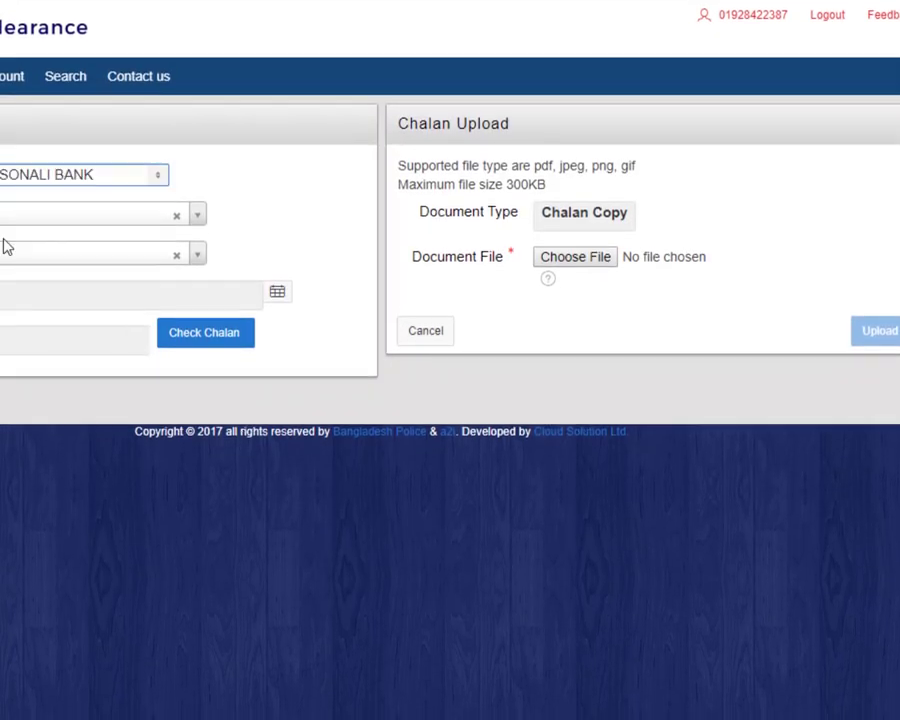
click(52, 224)
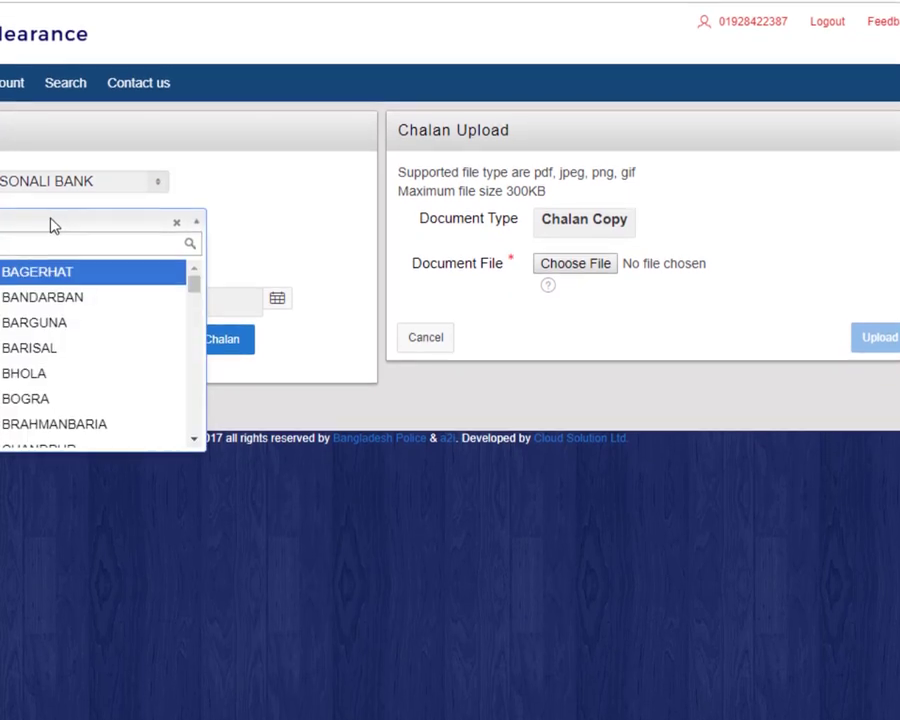
text(MUN)
key(Return)
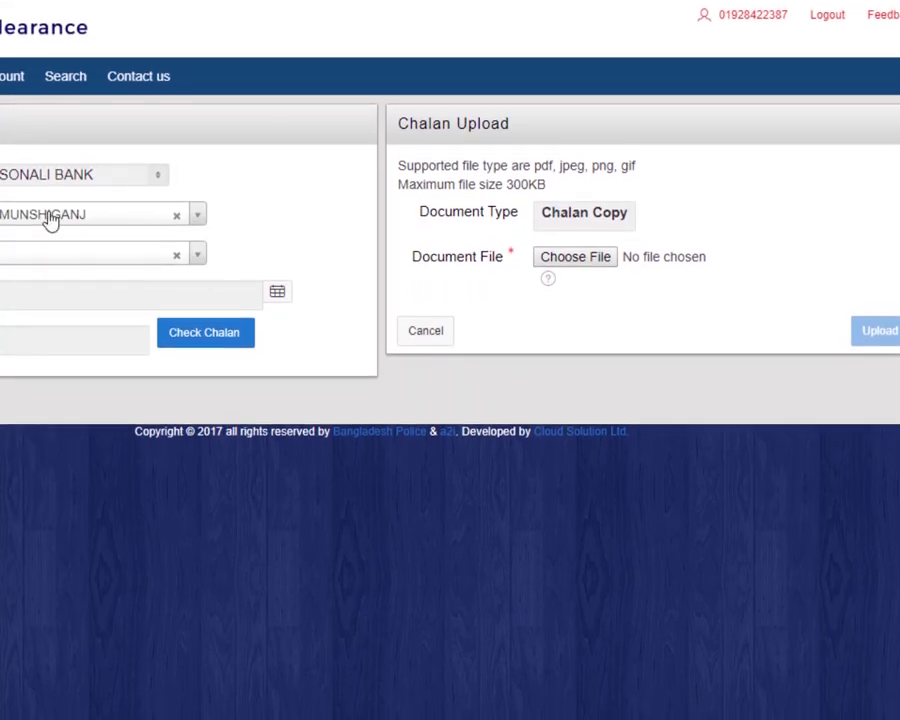
click(28, 264)
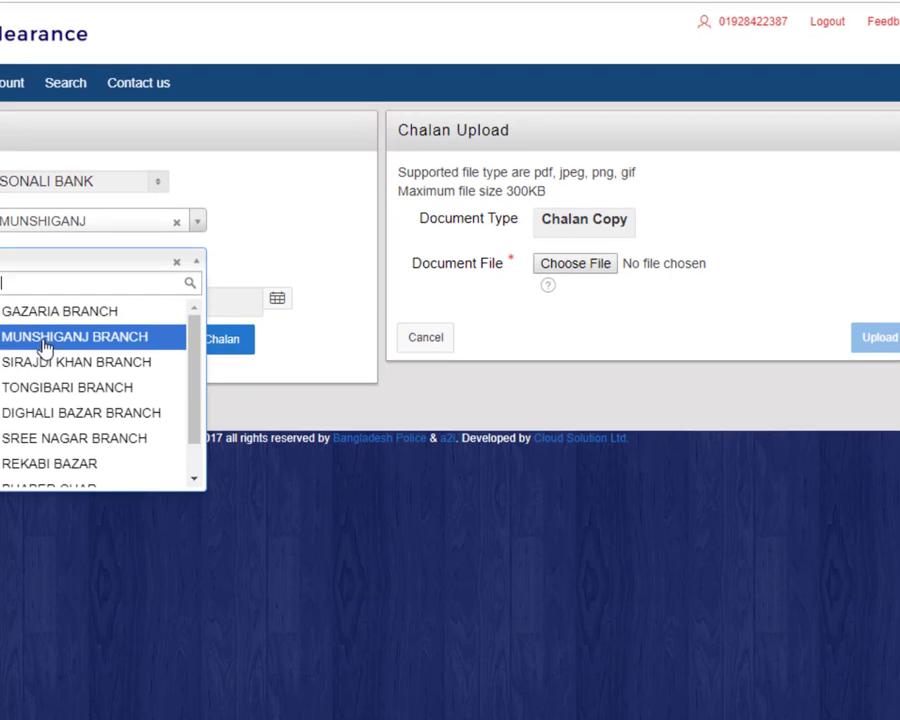
click(40, 327)
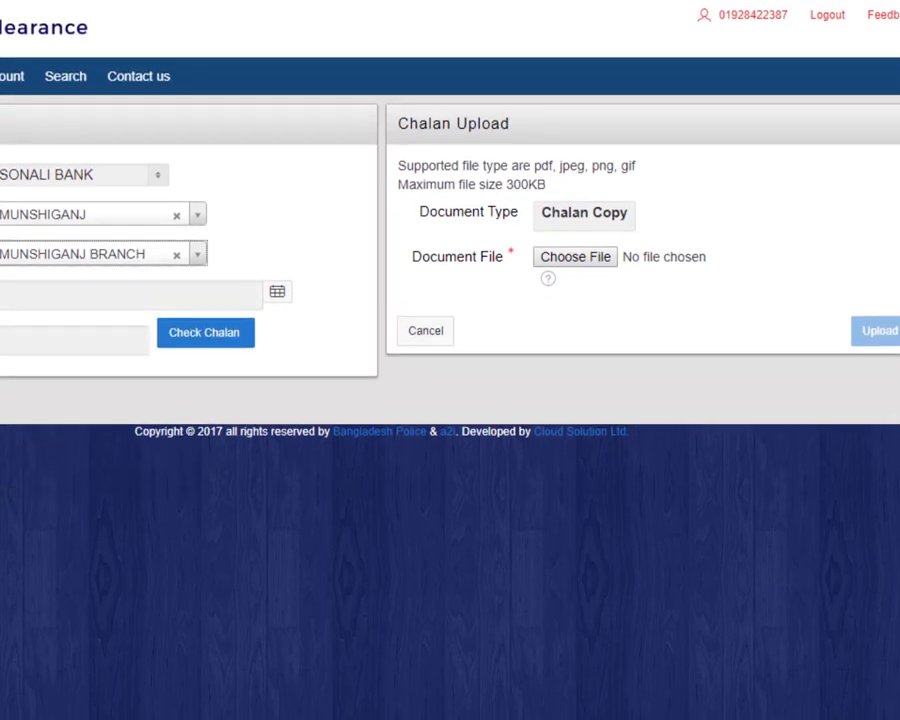
click(12, 299)
click(55, 424)
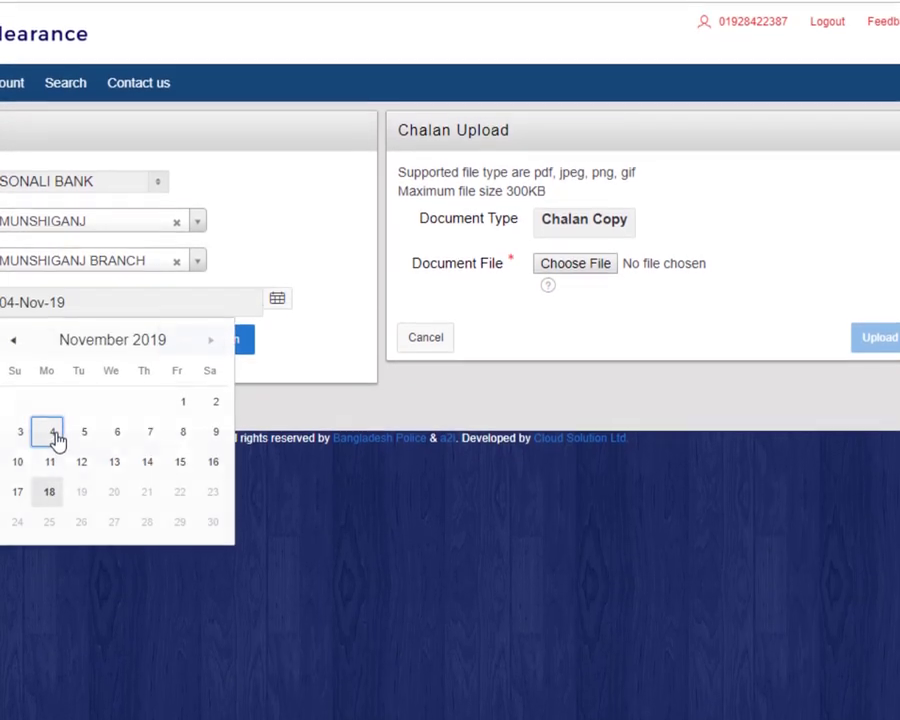
Step: Enter the challan number and run Check Chalan to verify it
click(52, 357)
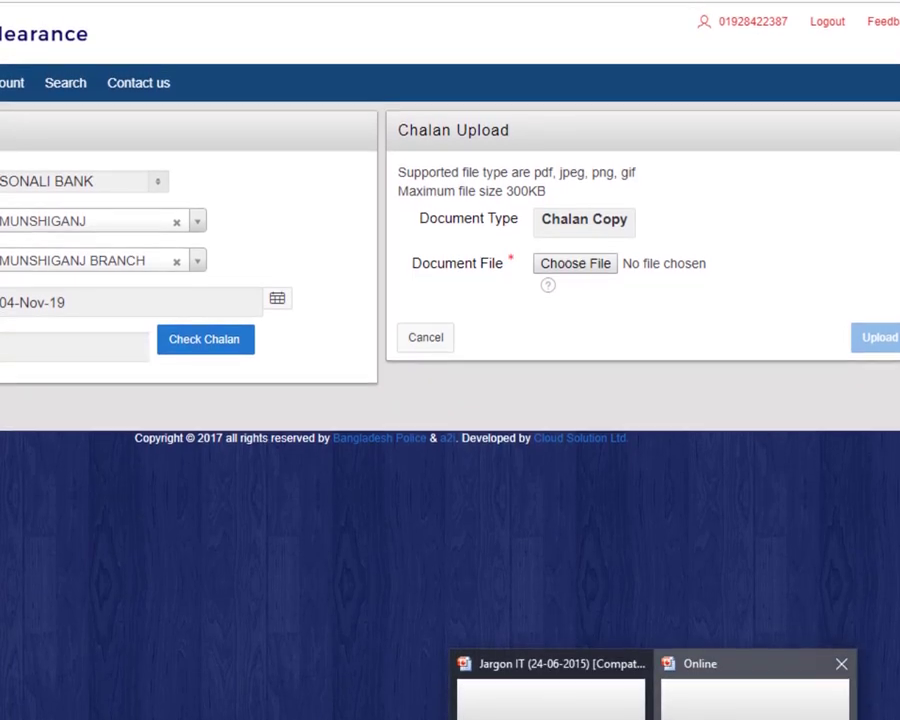
click(755, 695)
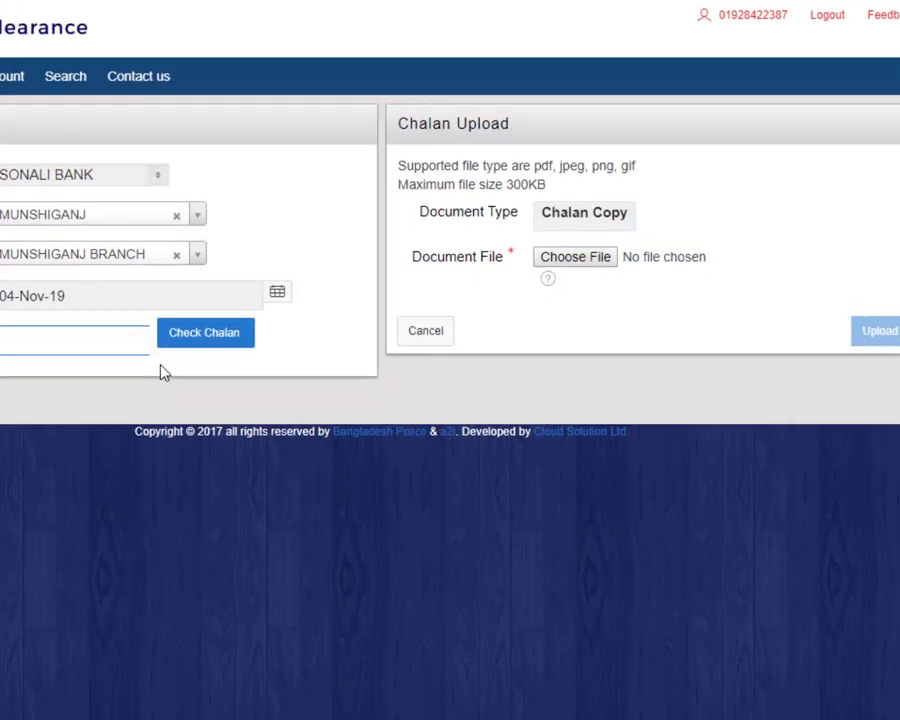
text(23)
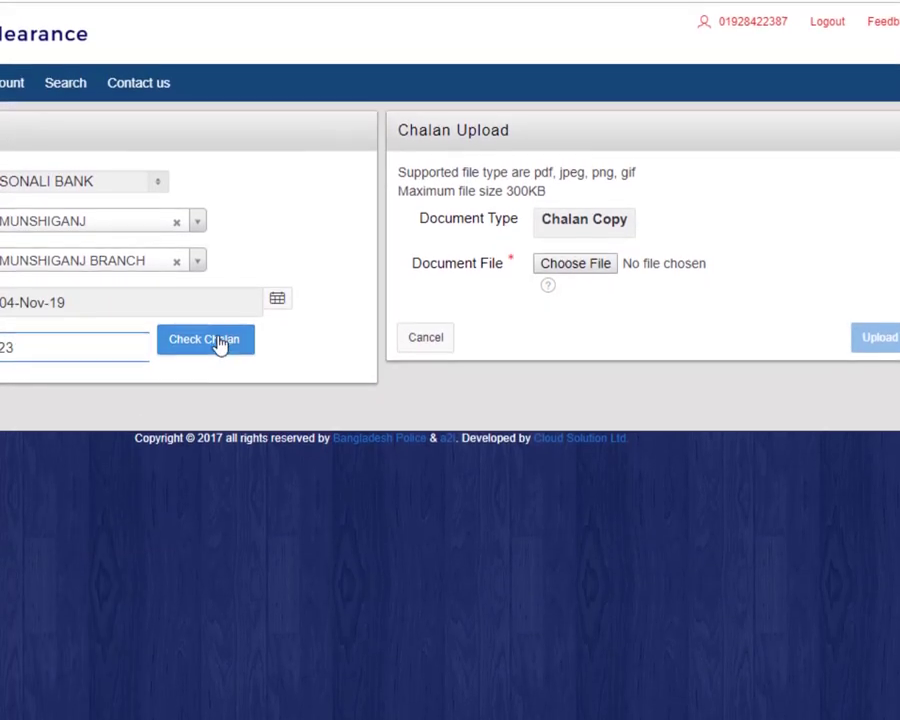
click(220, 332)
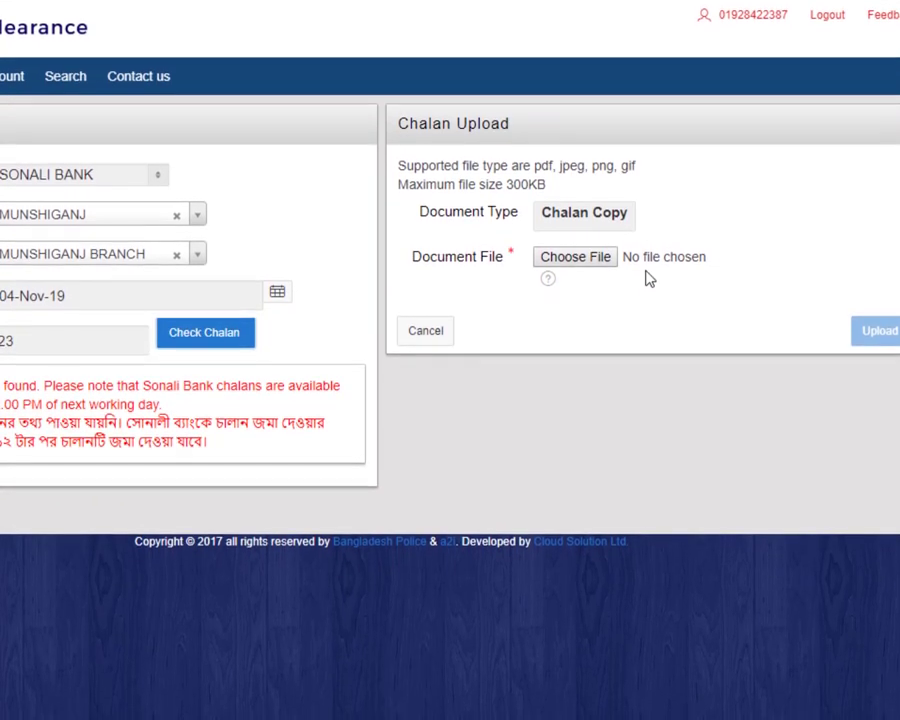
Step: Attach Challan copy.jpg as the challan scan
click(590, 258)
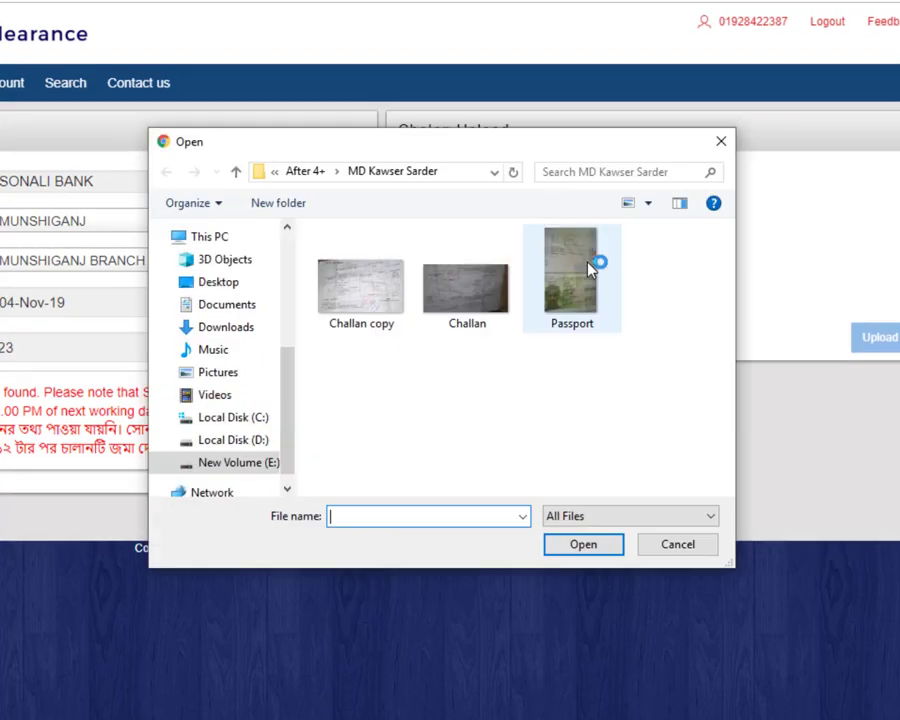
double_click(351, 305)
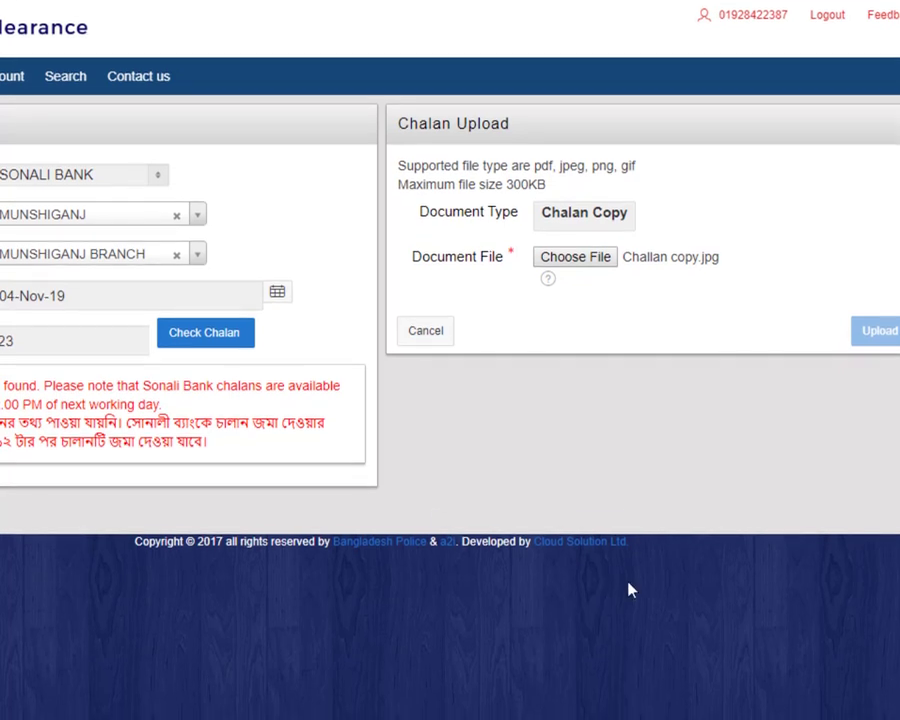
drag(629, 589, 15, 527)
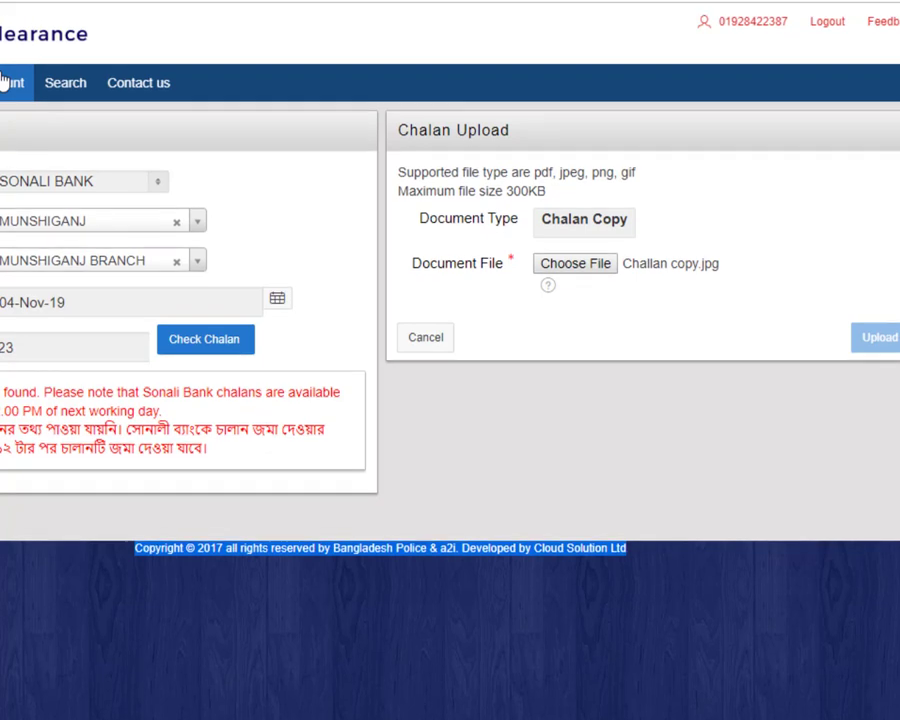
Step: Go to the Account dashboard and check the first rows' Pending For payment and Delivered statuses
click(5, 72)
scroll(220, 404, down, 1)
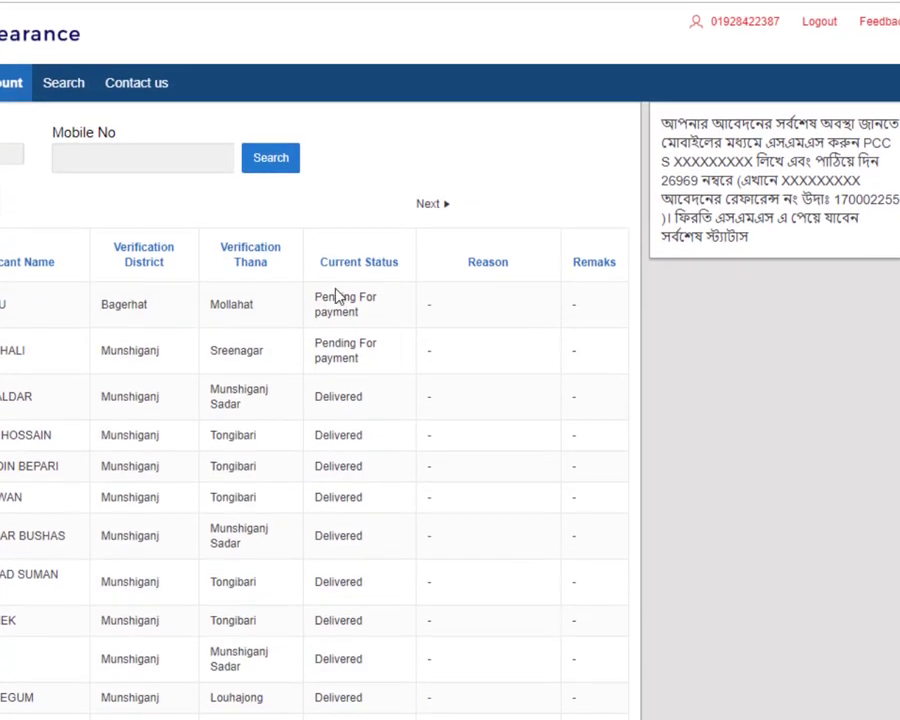
drag(380, 320, 333, 304)
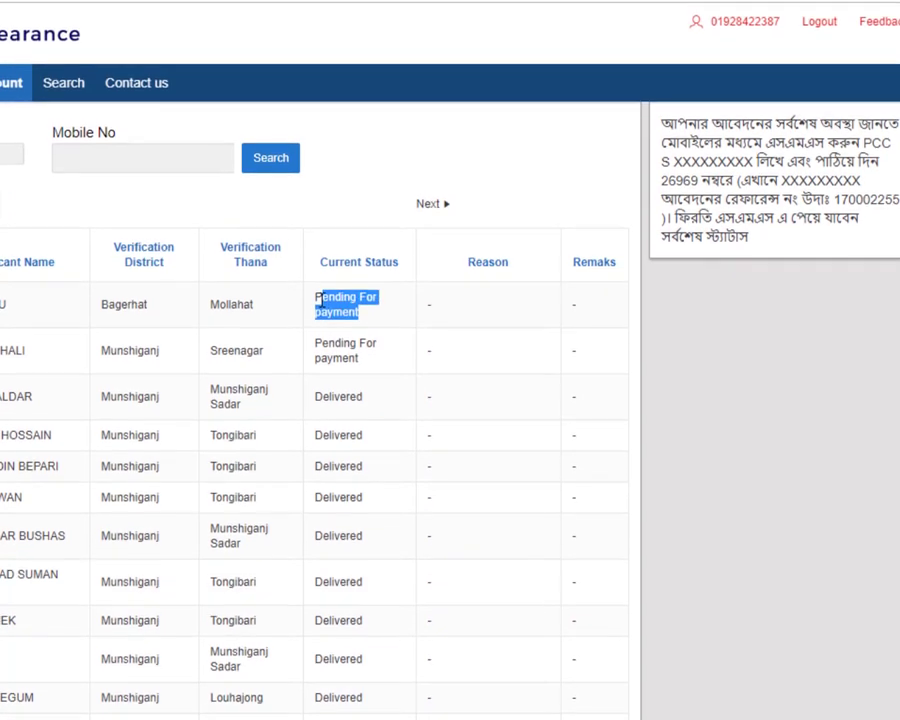
drag(362, 362, 313, 344)
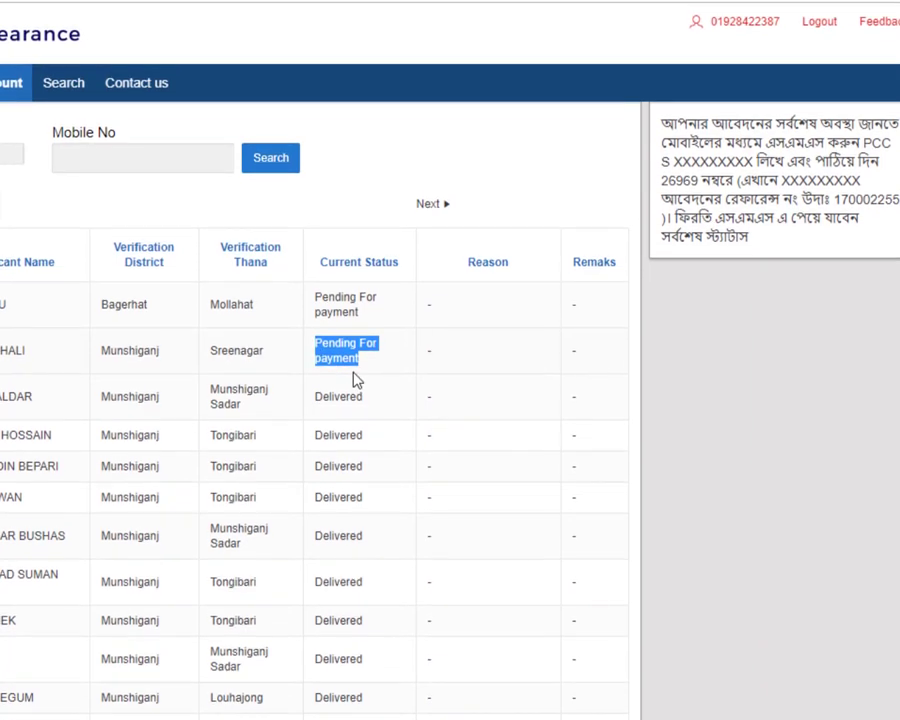
drag(391, 406, 359, 568)
Step: Scroll through the rest of the 247-application table, reviewing each Current Status
scroll(345, 532, down, 2)
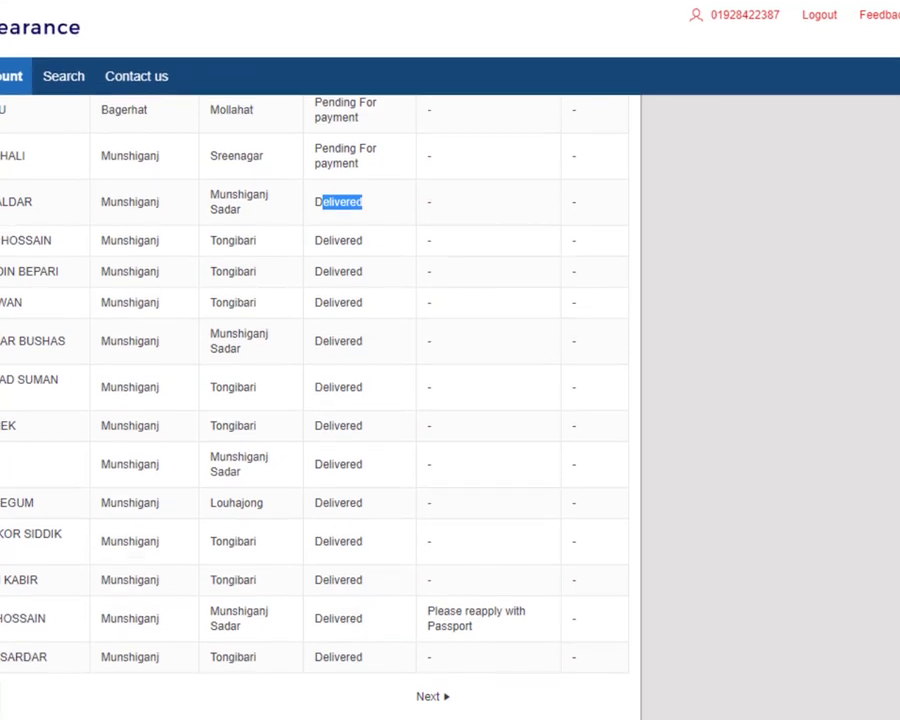
scroll(378, 593, up, 4)
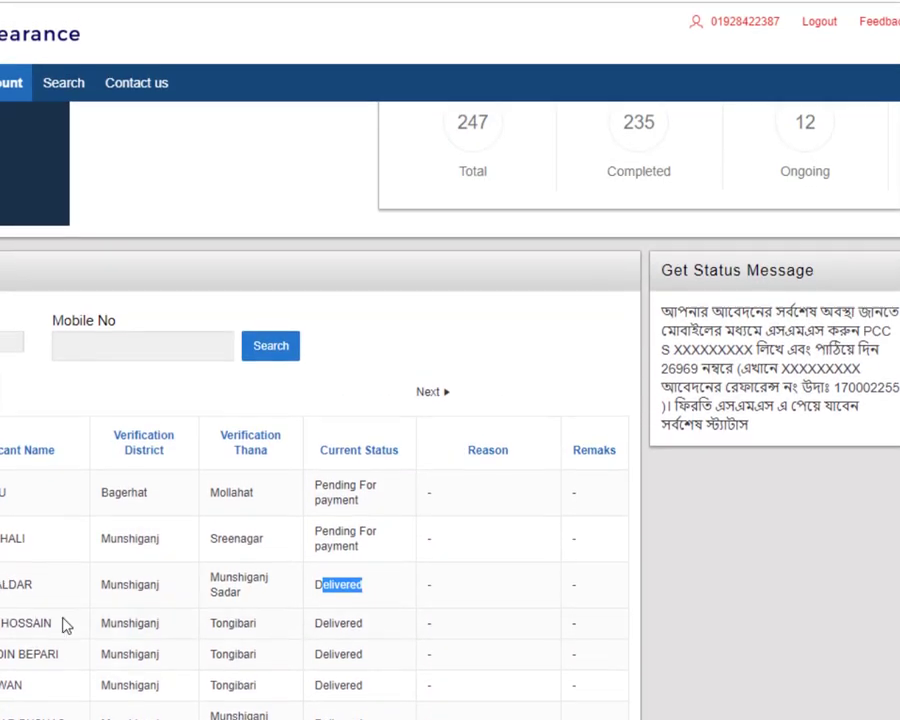
scroll(327, 601, down, 2)
scroll(325, 607, down, 3)
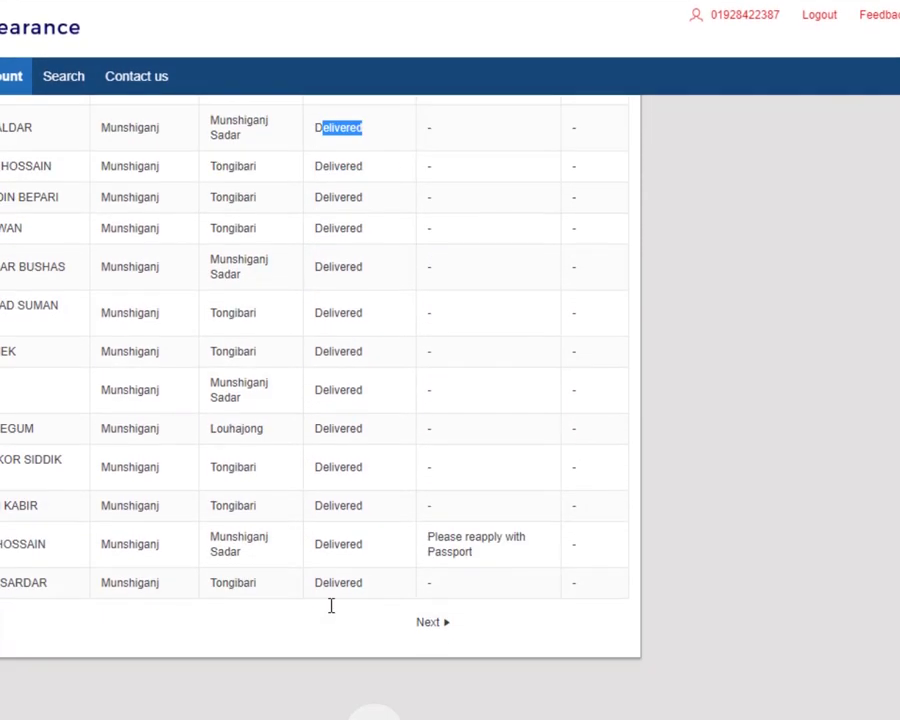
scroll(331, 600, up, 4)
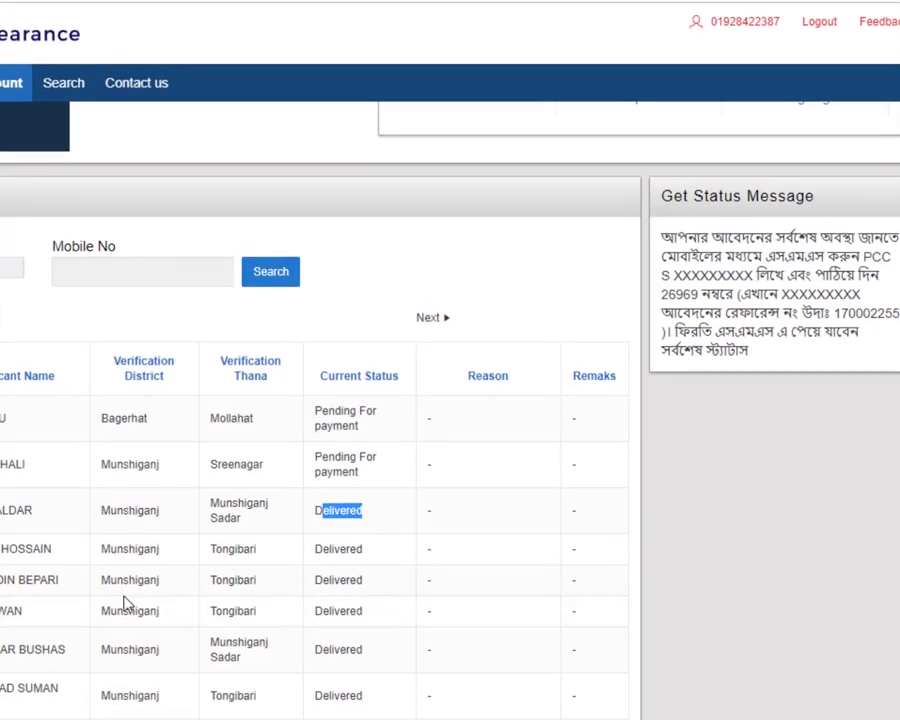
scroll(300, 636, down, 2)
scroll(304, 622, up, 4)
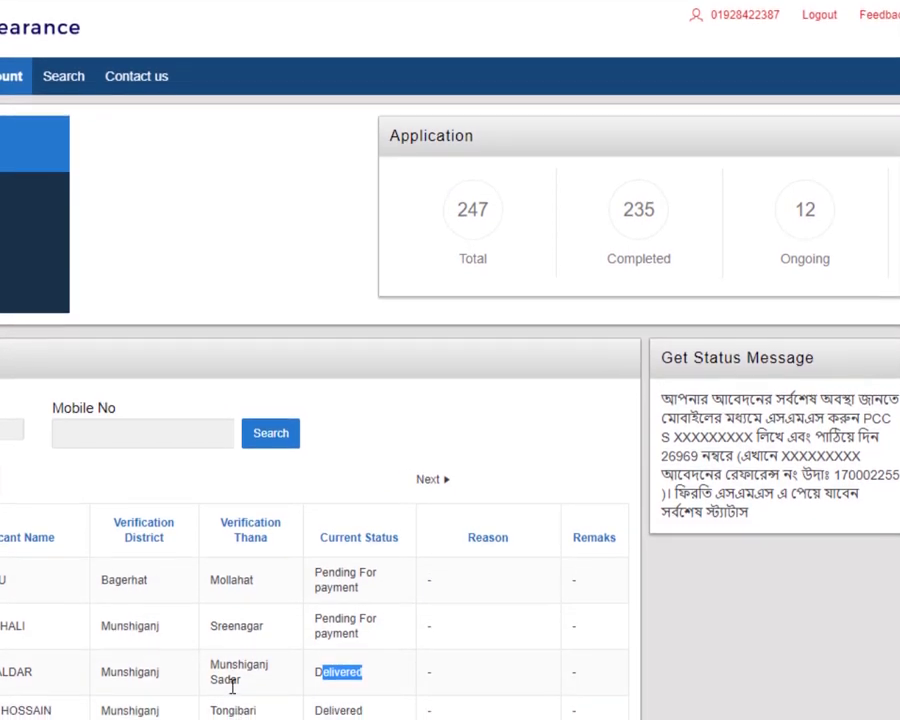
scroll(342, 663, down, 1)
scroll(342, 663, down, 2)
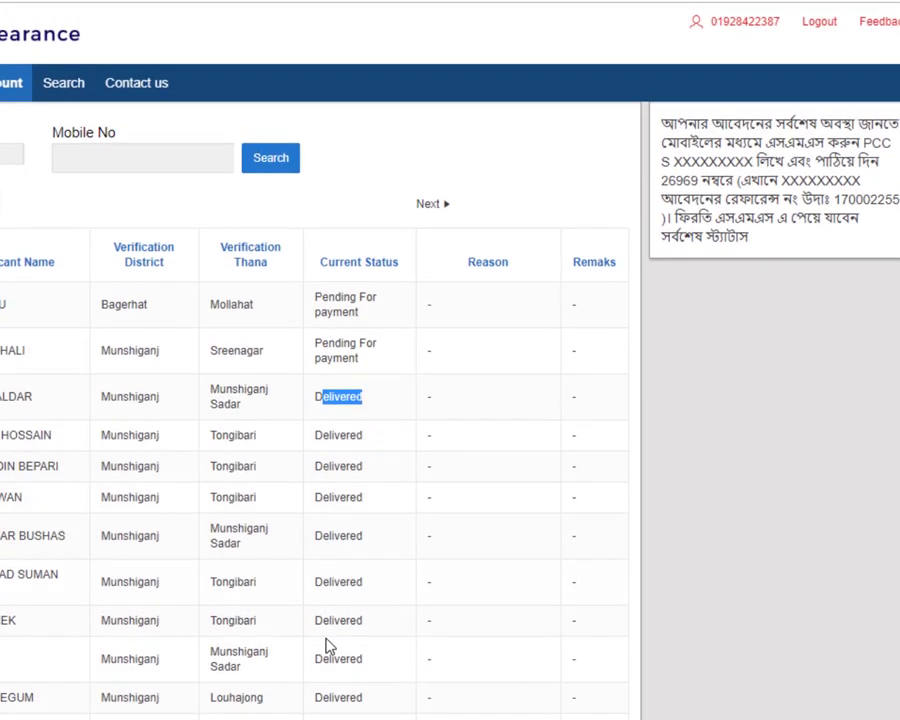
scroll(240, 630, up, 2)
scroll(220, 603, down, 2)
scroll(220, 603, up, 2)
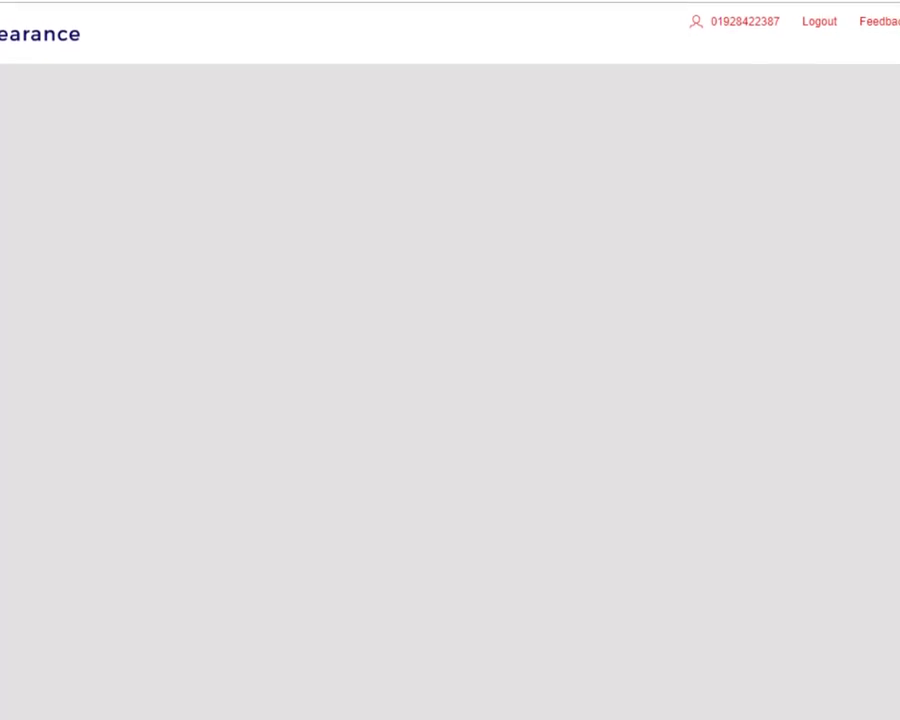
Step: Scroll through the first pending application's clearance form, then return to the Account applications list
scroll(58, 426, down, 3)
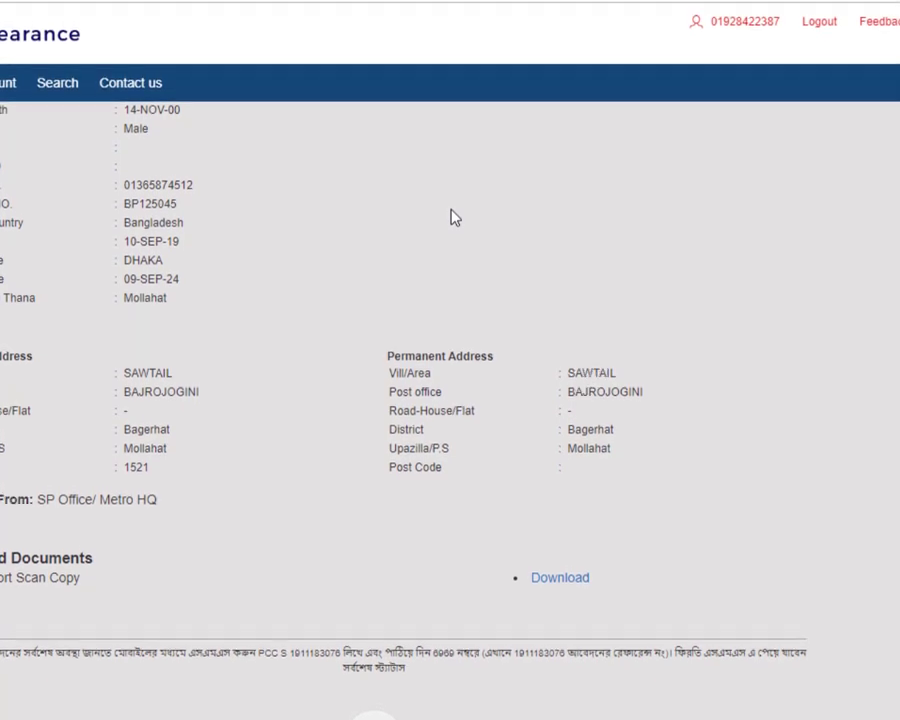
scroll(320, 177, up, 3)
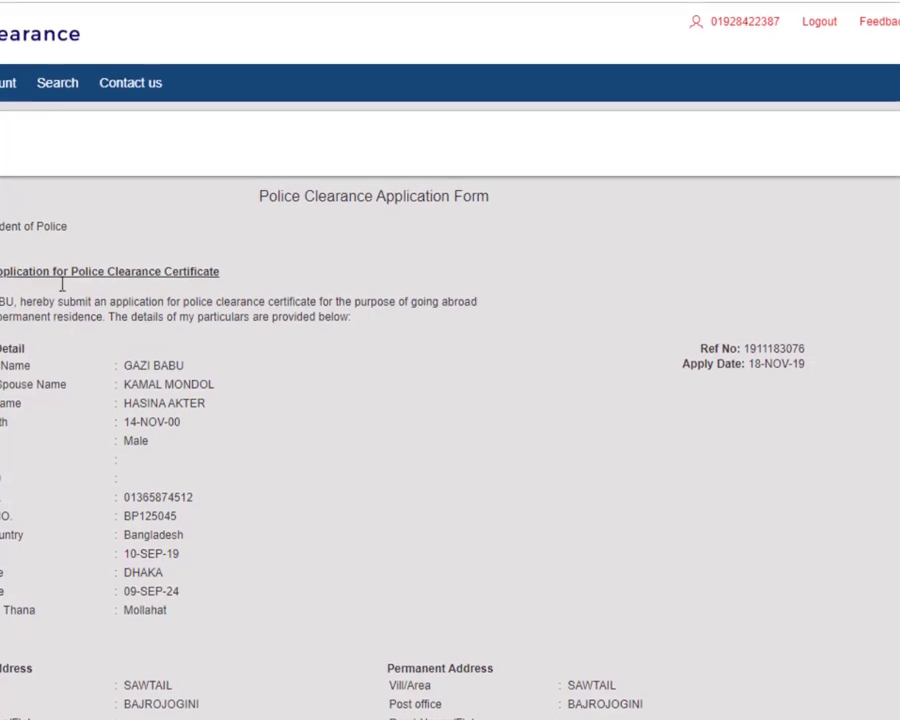
click(8, 86)
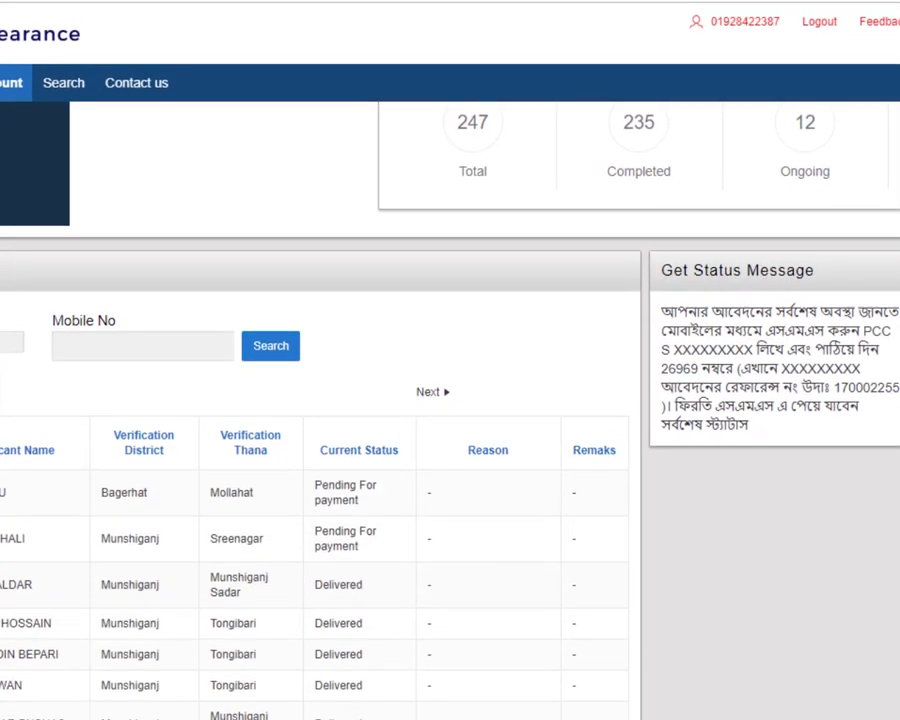
Step: Open the Munshiganj Sadar application's clearance form and print it from Chrome's print dialog
click(25, 574)
scroll(25, 583, down, 3)
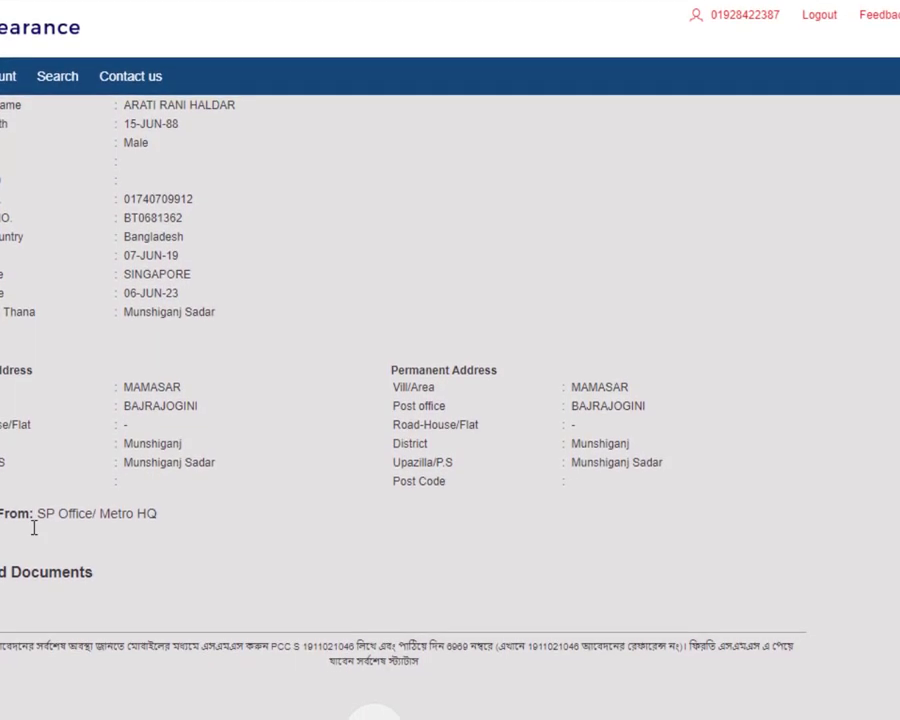
scroll(34, 526, up, 3)
key(ctrl+p)
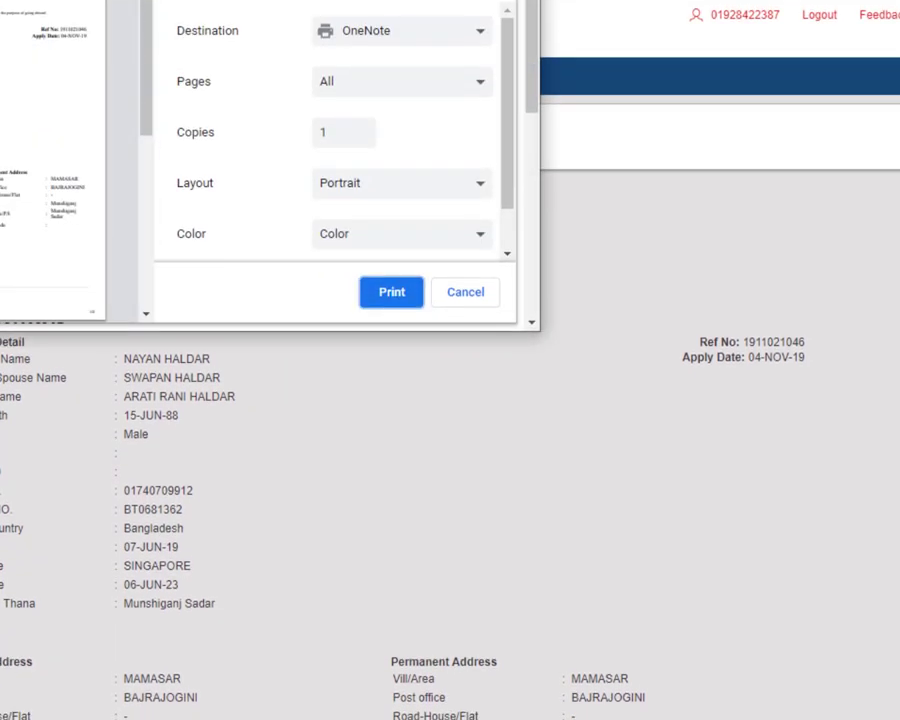
click(391, 302)
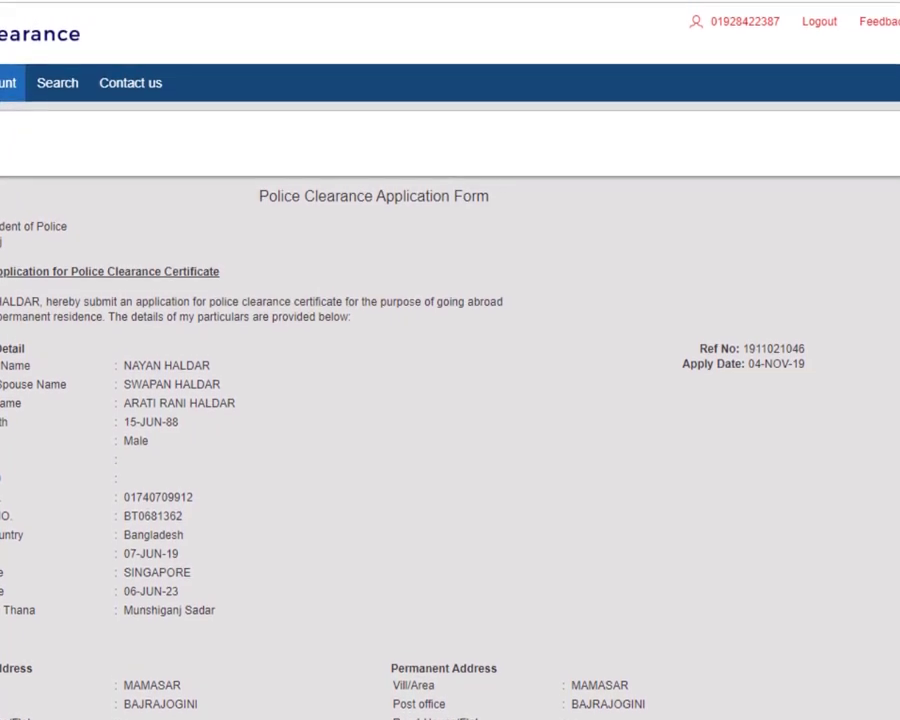
click(48, 78)
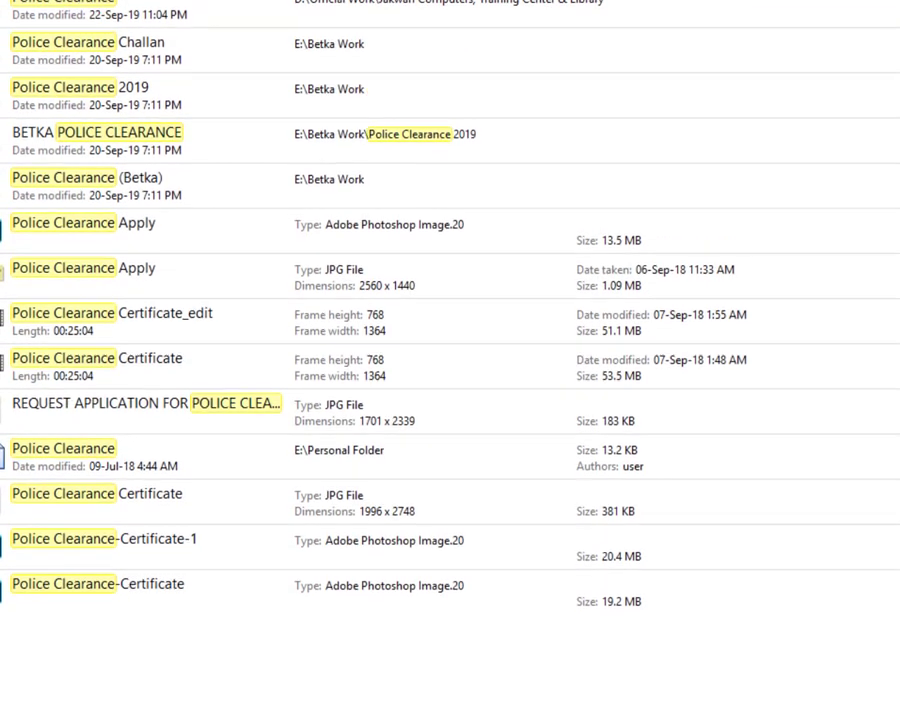
Step: Browse the Police Clearance search results and open the Police Clearance Certificate image
click(231, 500)
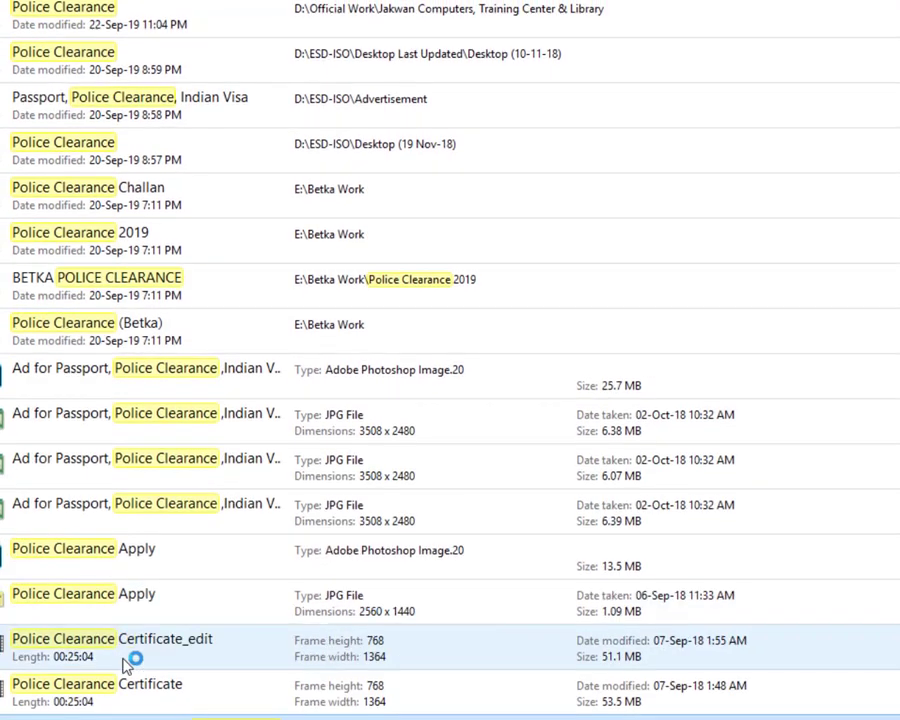
scroll(124, 685, down, 1)
double_click(62, 692)
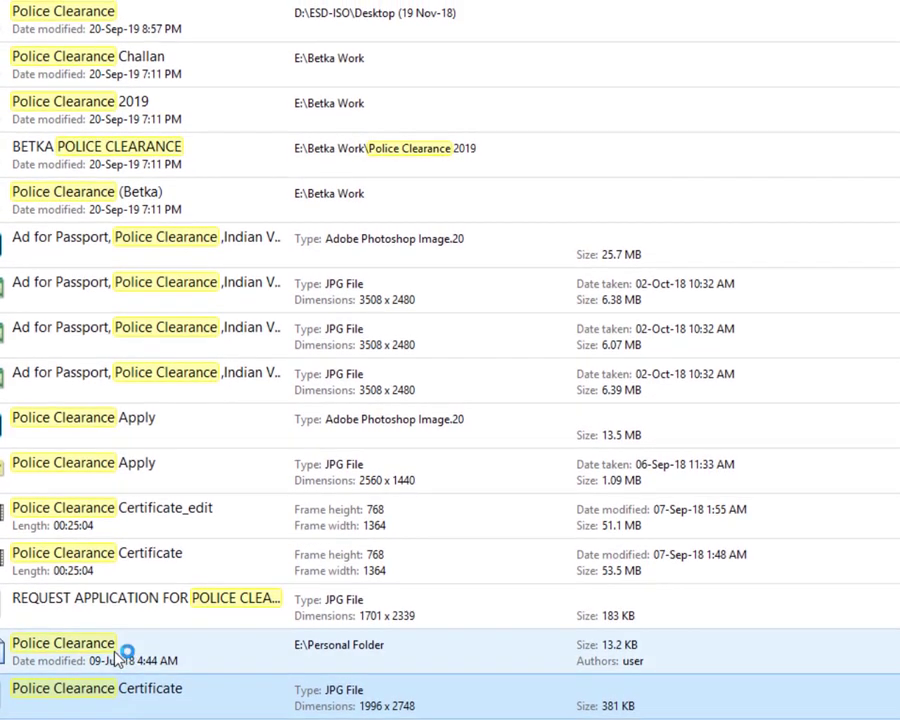
scroll(120, 645, up, 1)
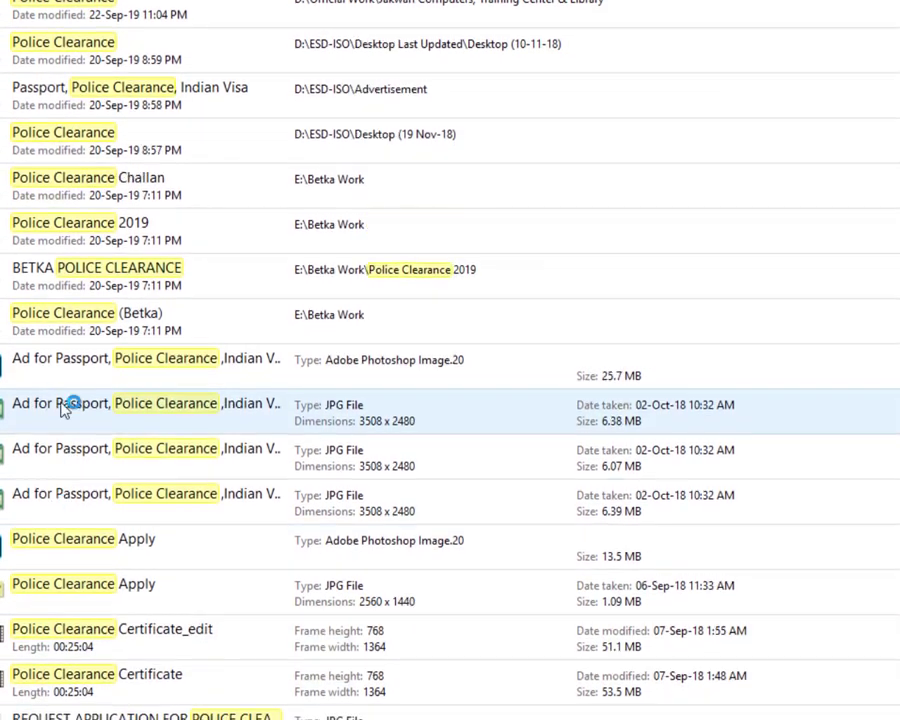